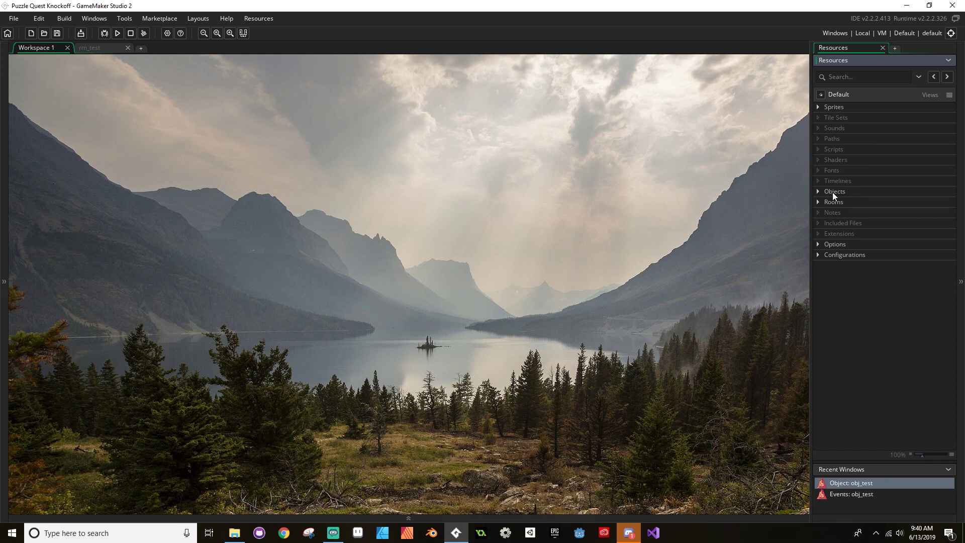
Add a group named Tilesets under Sprites in the resource tree.
{"action": "left_click", "coordinate": [818, 107]}
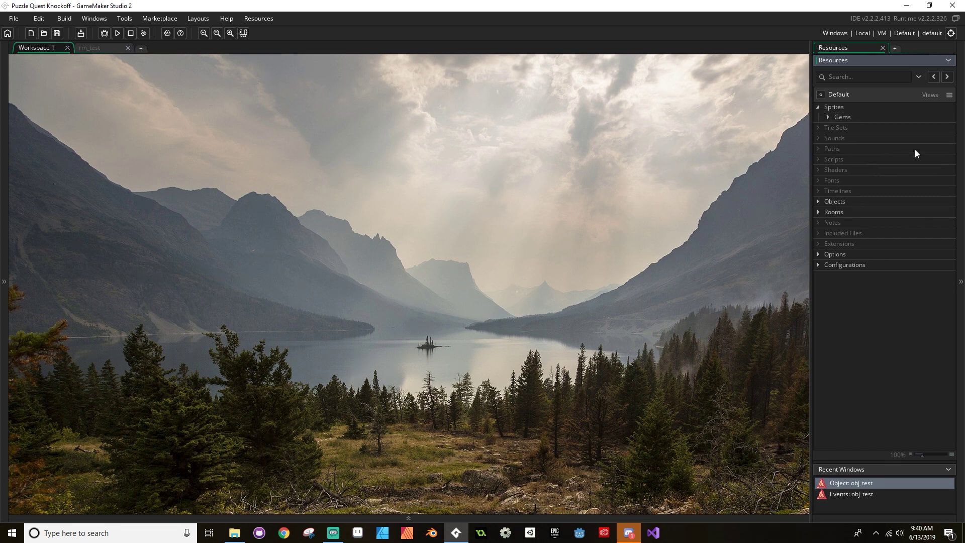
{"action": "right_click", "coordinate": [843, 107]}
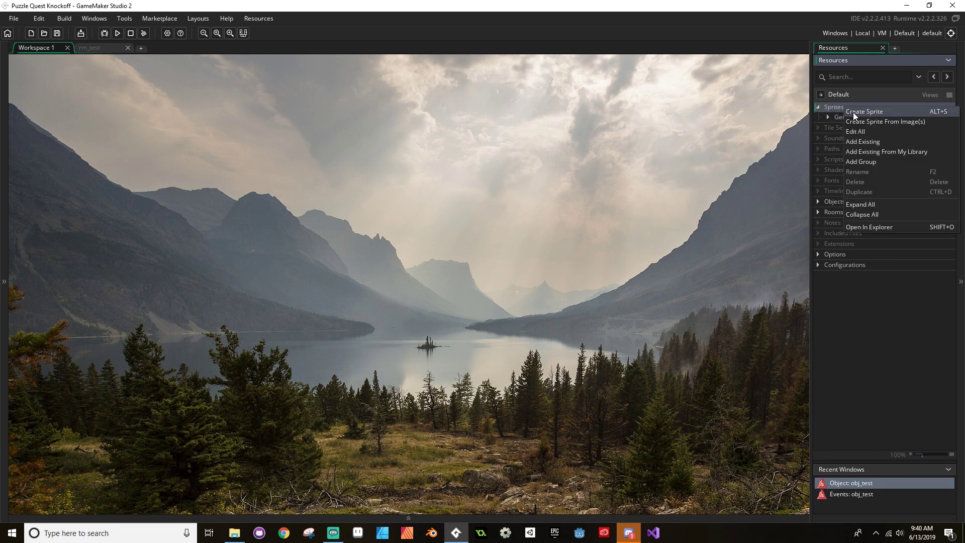
{"action": "left_click", "coordinate": [881, 162]}
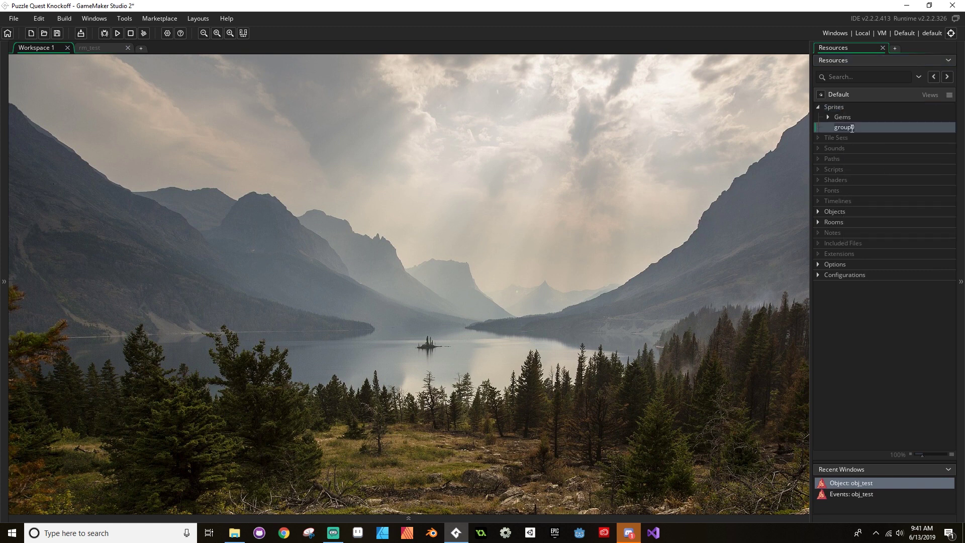
{"action": "type", "text": "Tilesets"}
{"action": "key", "text": "Return"}
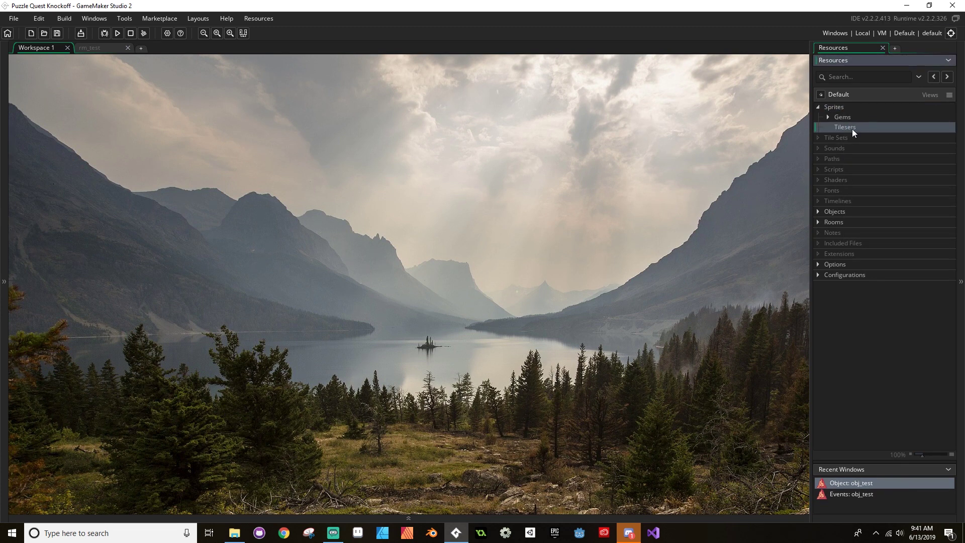
Create a sprite named spr_background in the Tilesets sprite group.
{"action": "right_click", "coordinate": [852, 129]}
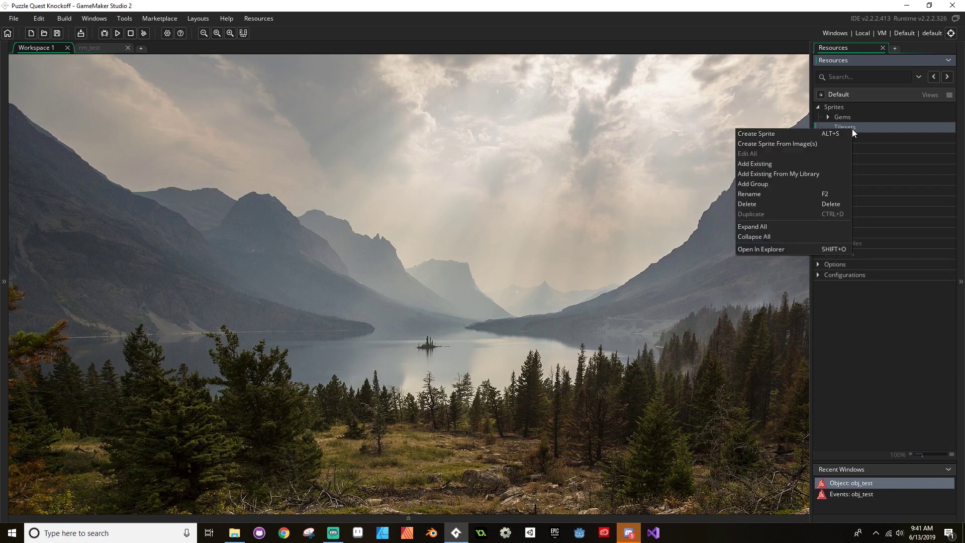
{"action": "left_click", "coordinate": [794, 135]}
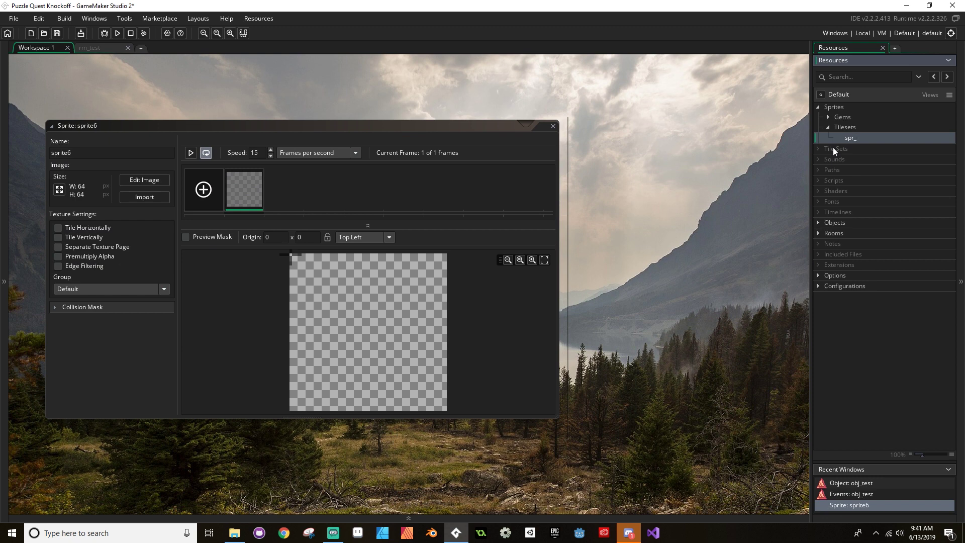
{"action": "type", "text": "spr_backgt"}
{"action": "type", "text": "ound"}
{"action": "key", "text": "Return"}
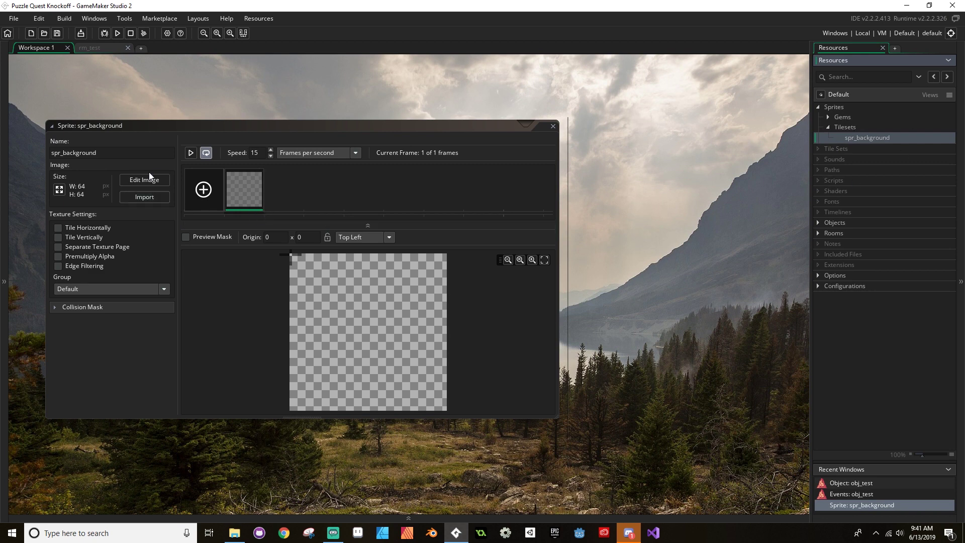
Import the dark red stone image starting with ab1ed344 from Downloads into spr_background, accepting the non-undoable import.
{"action": "left_click", "coordinate": [146, 197]}
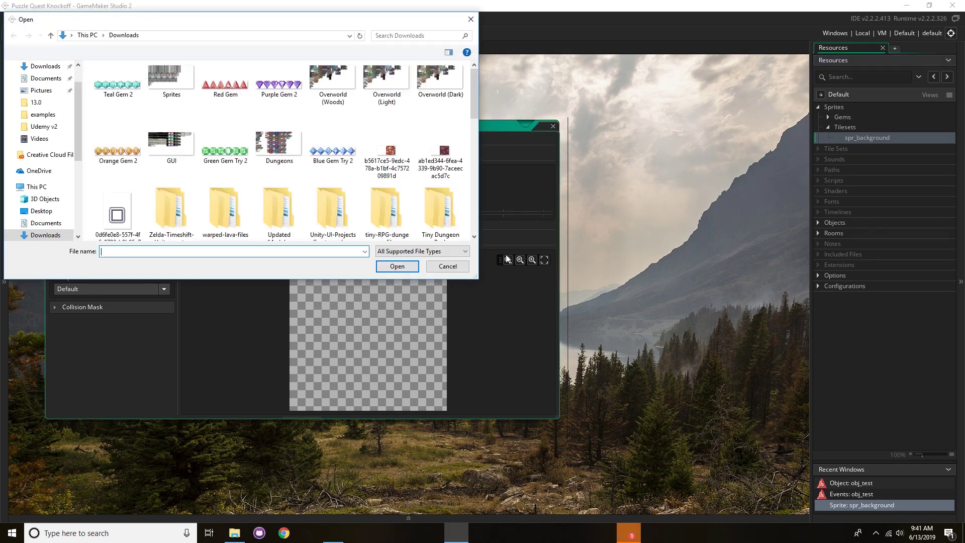
{"action": "left_click", "coordinate": [443, 133]}
{"action": "double_click", "coordinate": [443, 133]}
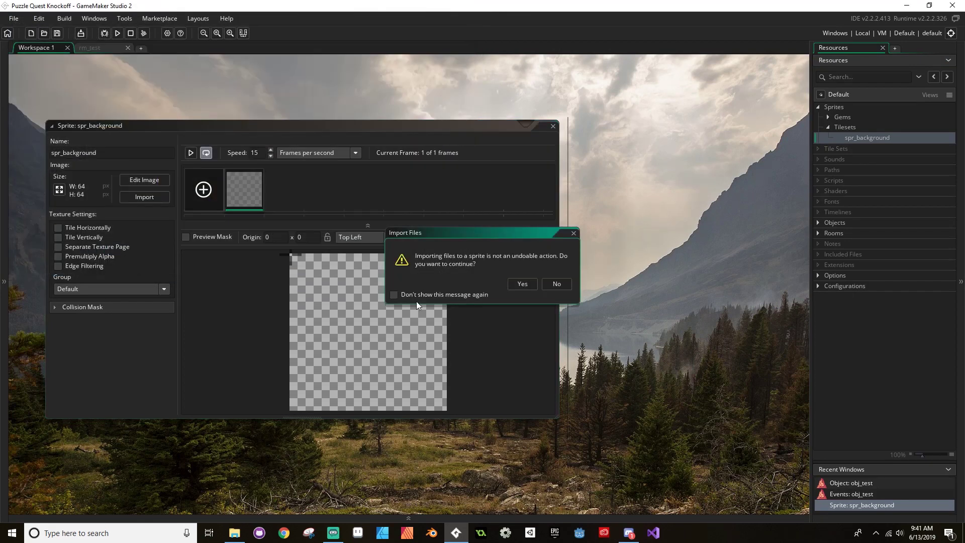
{"action": "left_click", "coordinate": [521, 284]}
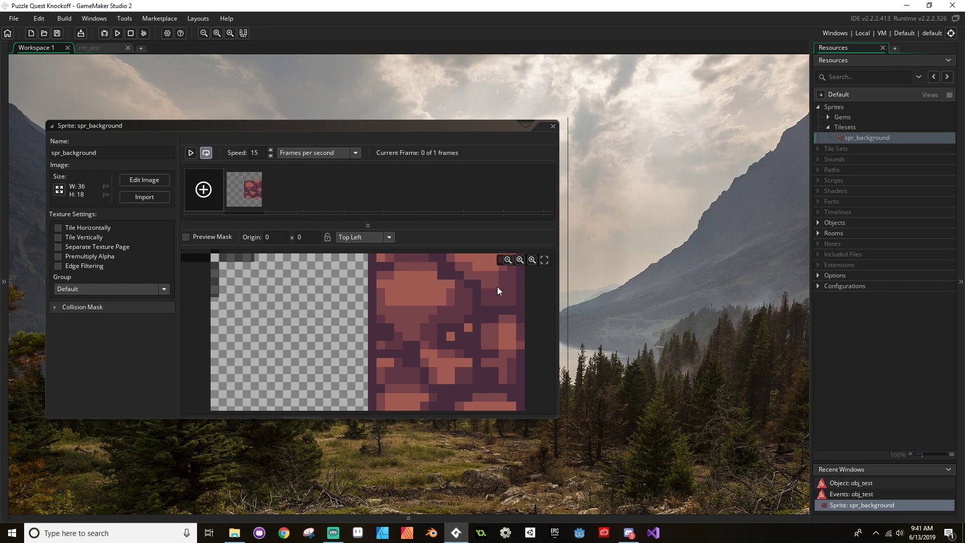
{"action": "left_click_drag", "start_coordinate": [400, 129], "coordinate": [467, 78]}
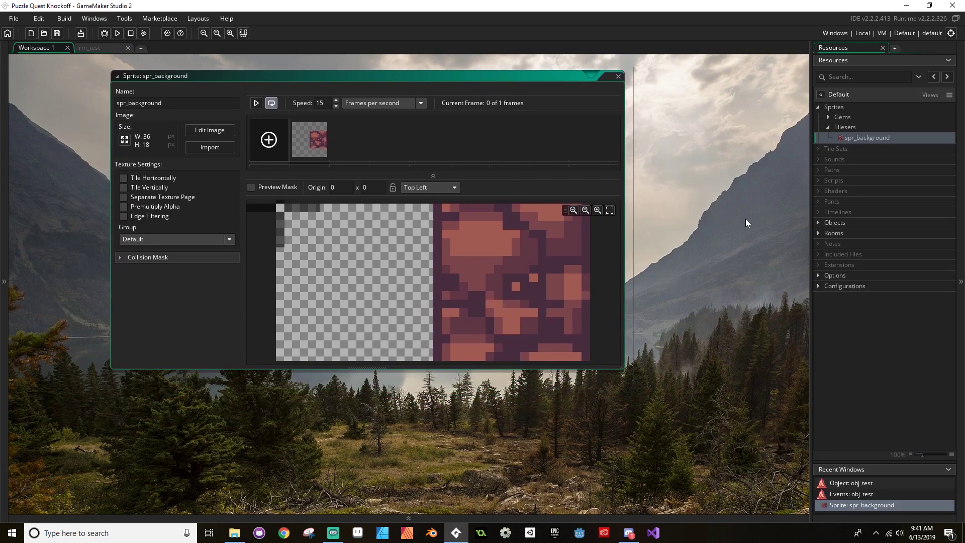
Create a sprite named spr_foreground in the Tilesets sprite group.
{"action": "right_click", "coordinate": [849, 126]}
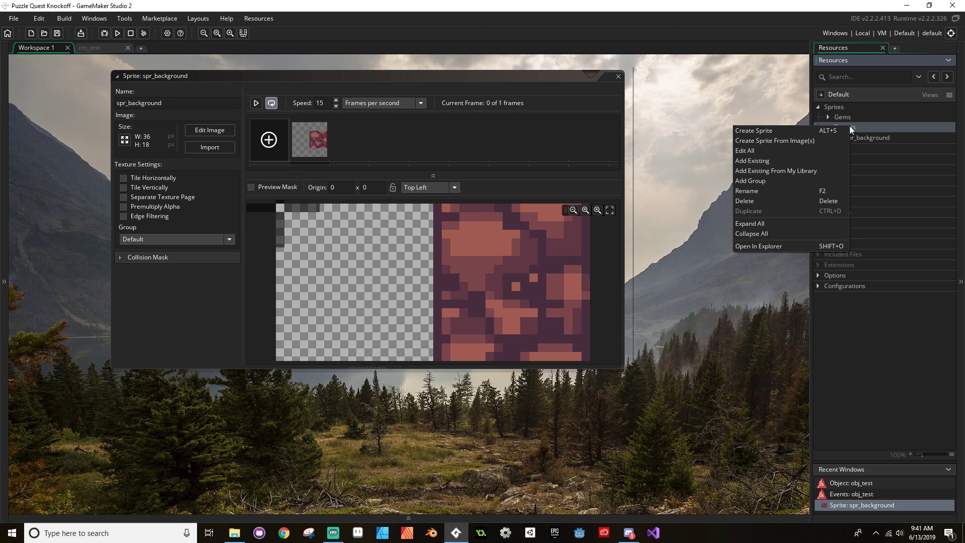
{"action": "left_click", "coordinate": [801, 132]}
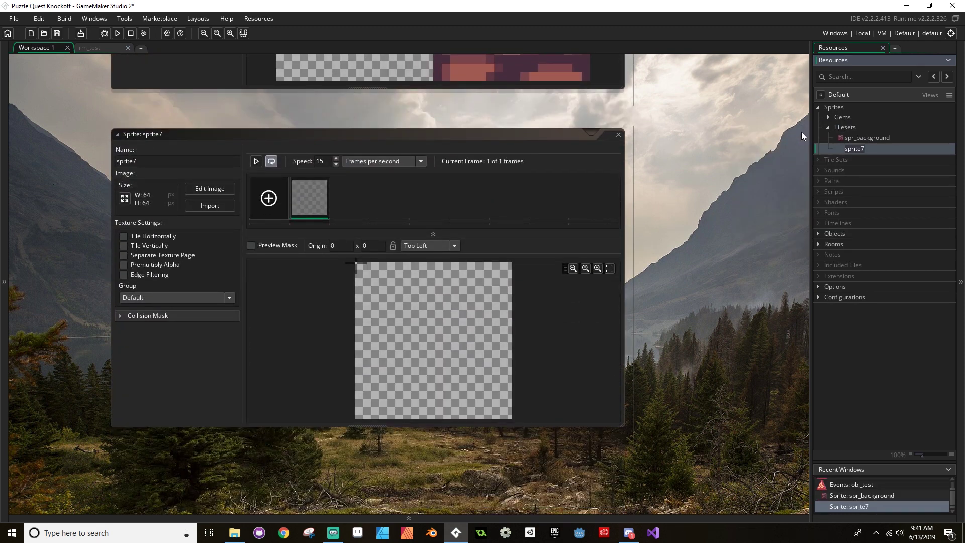
{"action": "type", "text": "spr_foreground"}
{"action": "key", "text": "Return"}
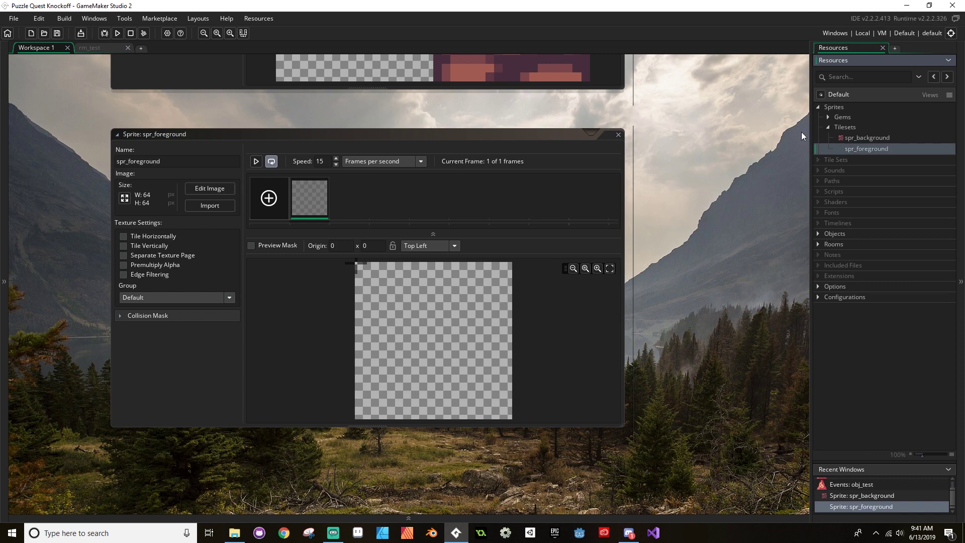
Import the orange stone image starting with b5617ce5 from Downloads into spr_foreground, accepting the non-undoable import.
{"action": "left_click", "coordinate": [192, 208]}
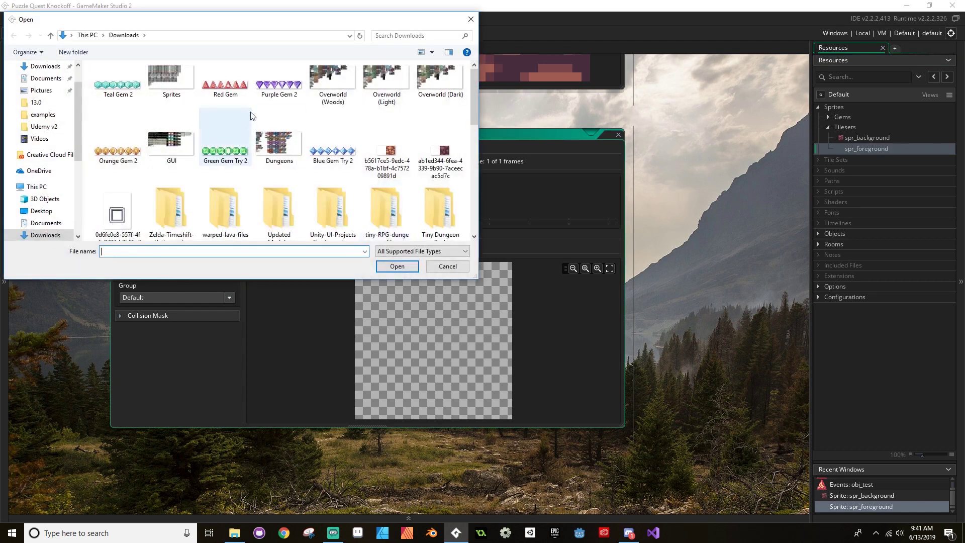
{"action": "double_click", "coordinate": [374, 155]}
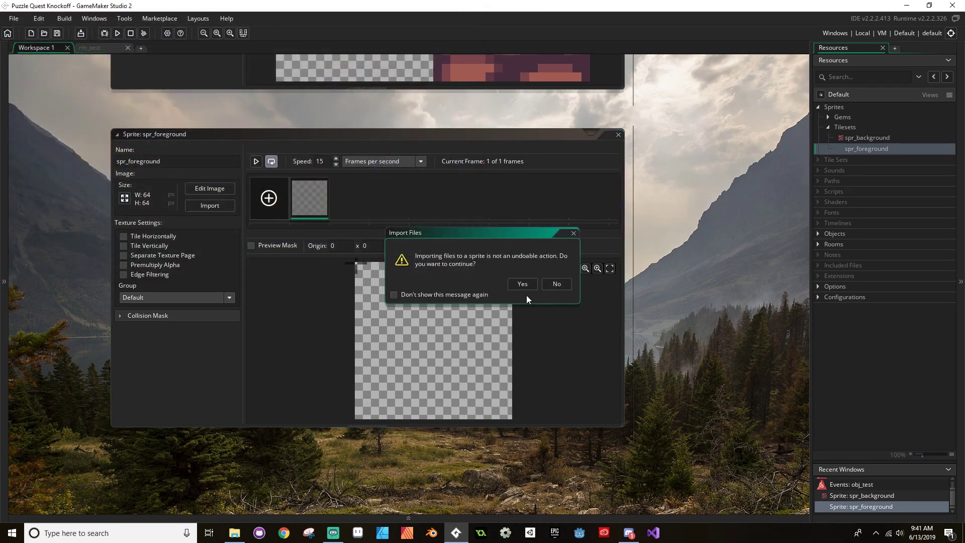
{"action": "left_click", "coordinate": [522, 284]}
Create a sprite named spr_frame in the Tilesets sprite group.
{"action": "right_click", "coordinate": [855, 126]}
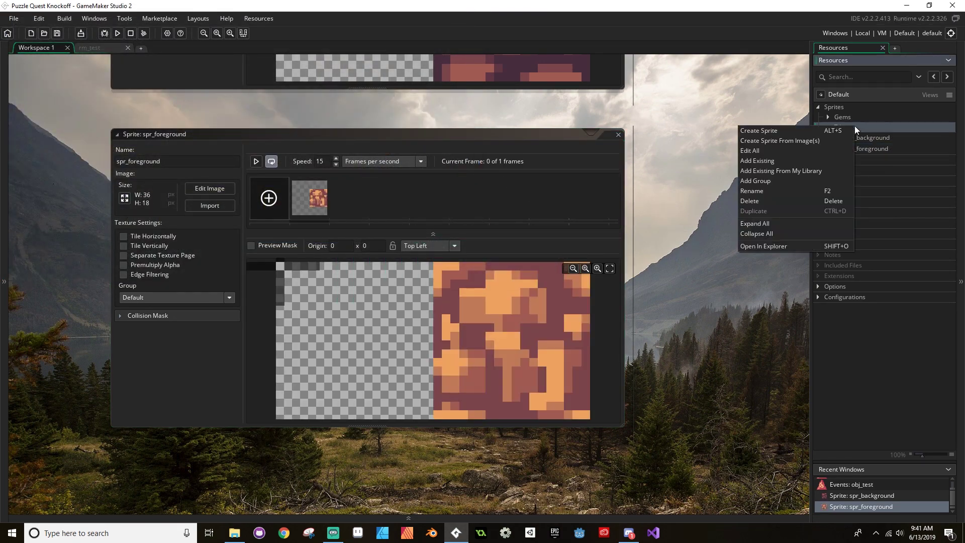
{"action": "left_click", "coordinate": [822, 134]}
{"action": "type", "text": "spr_"}
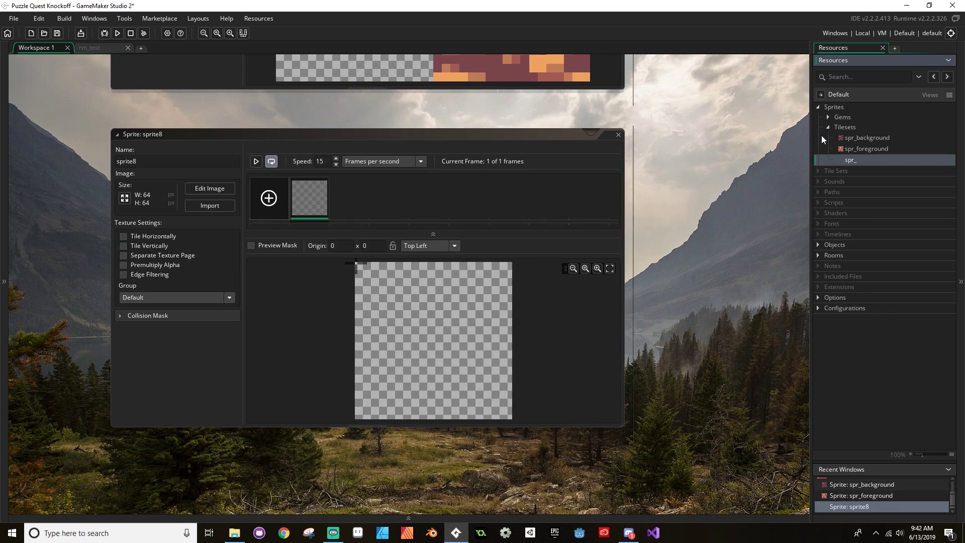
{"action": "type", "text": "frame"}
{"action": "key", "text": "Return"}
Import the square frame image starting with 0d6fe0e8 from Downloads into spr_frame, accepting the non-undoable import.
{"action": "left_click", "coordinate": [219, 204]}
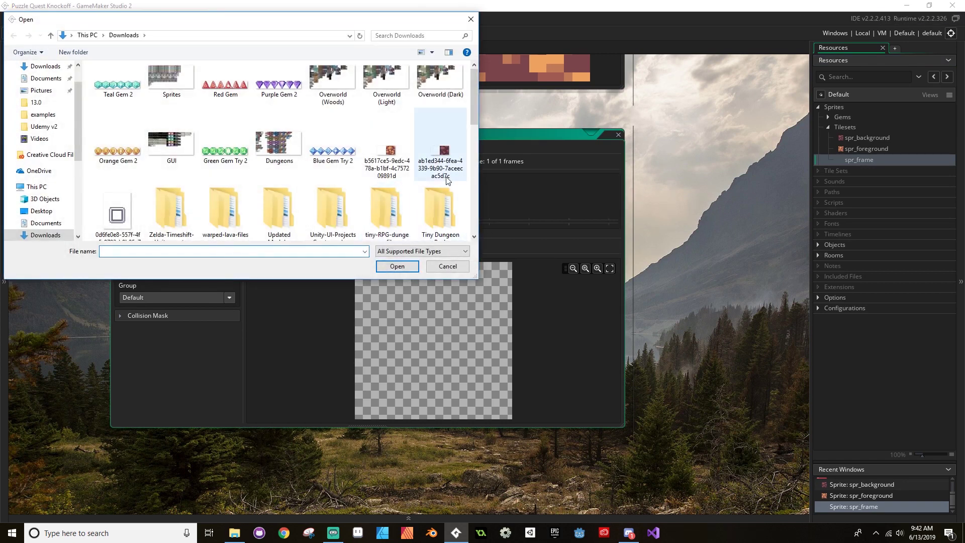
{"action": "double_click", "coordinate": [116, 213]}
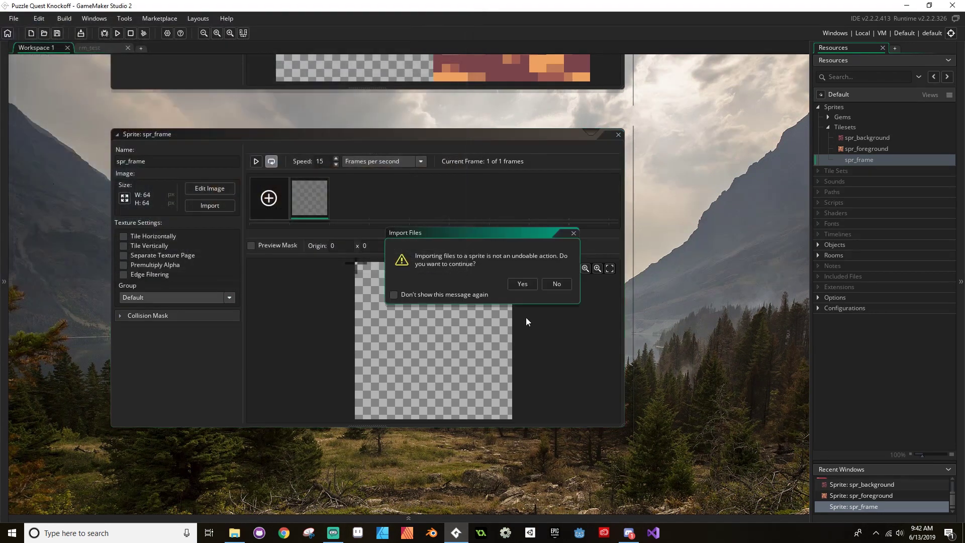
{"action": "left_click", "coordinate": [523, 284]}
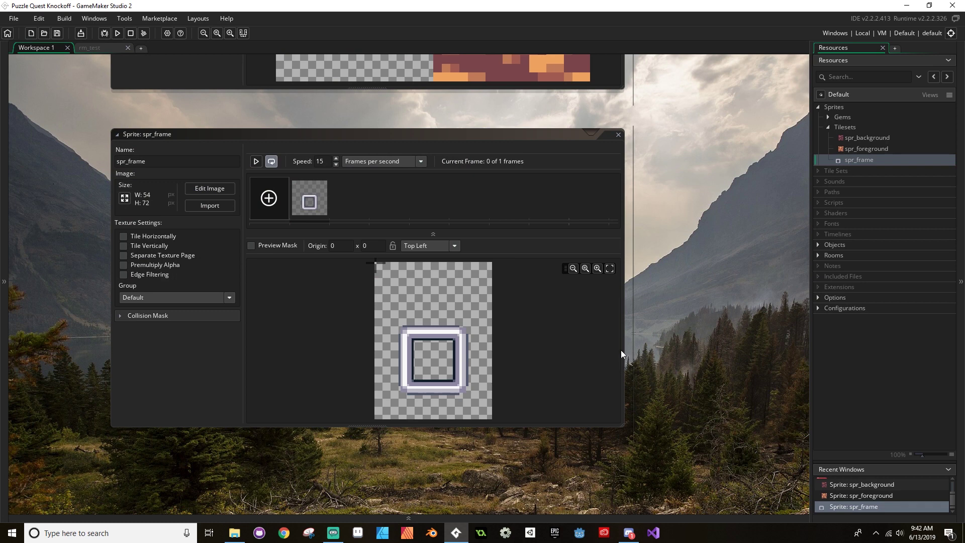
Collapse the Tilesets sprite group and close the spr_frame, spr_foreground and spr_background editors.
{"action": "left_click", "coordinate": [830, 127]}
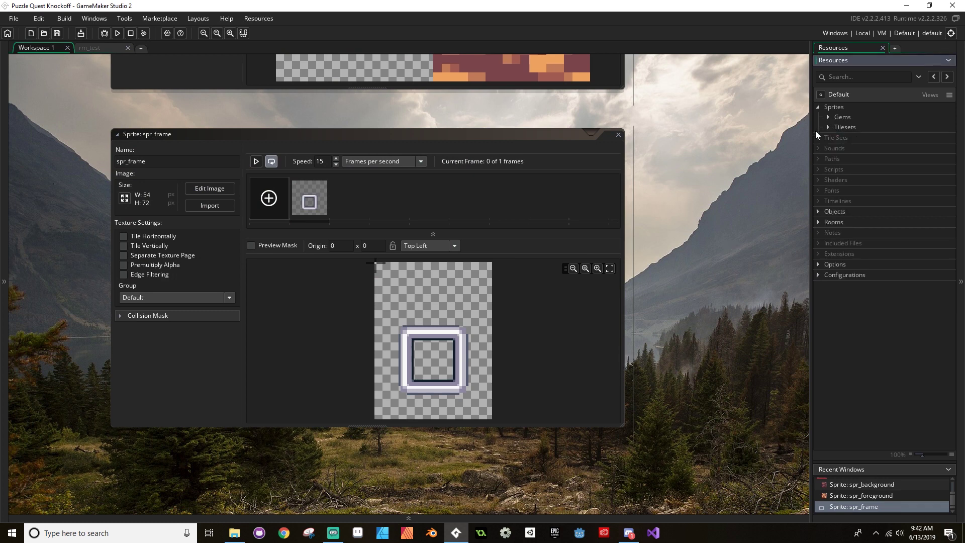
{"action": "left_click", "coordinate": [618, 135]}
{"action": "scroll", "coordinate": [743, 155], "scroll_direction": "up", "scroll_amount": 5}
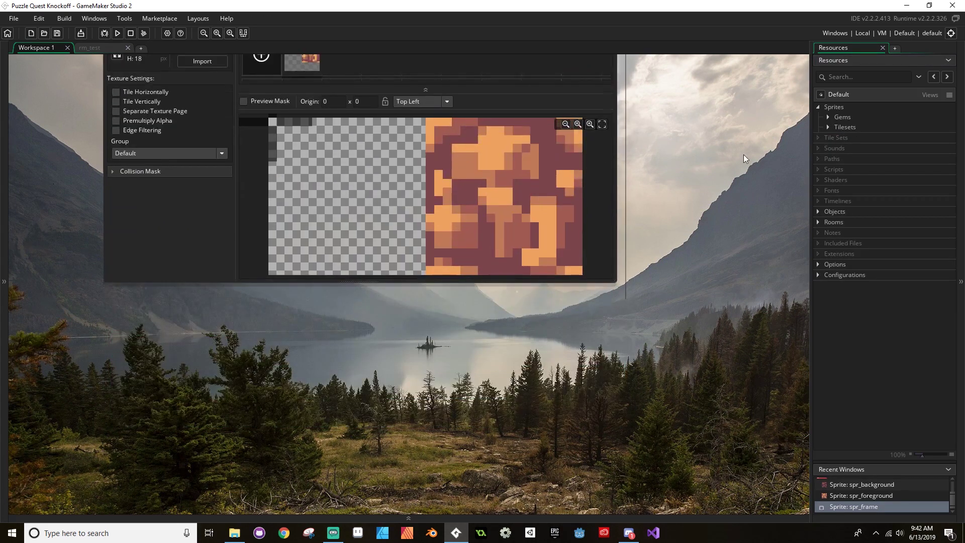
{"action": "left_click", "coordinate": [611, 165]}
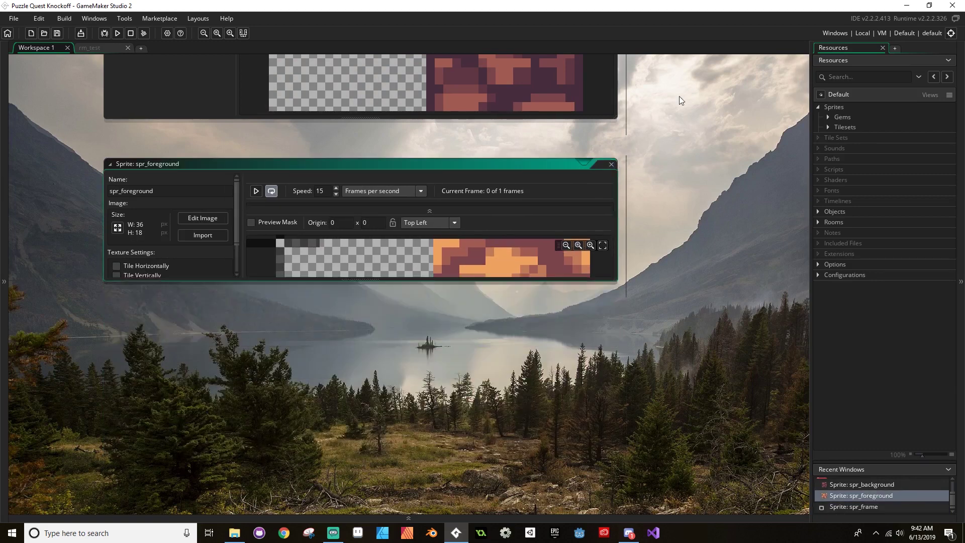
{"action": "scroll", "coordinate": [702, 186], "scroll_direction": "up", "scroll_amount": 6}
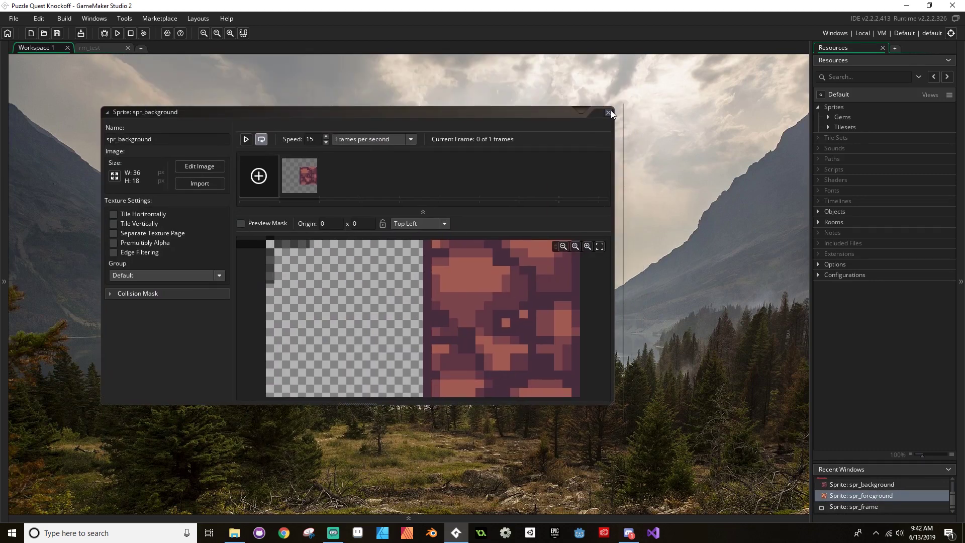
{"action": "left_click", "coordinate": [609, 113]}
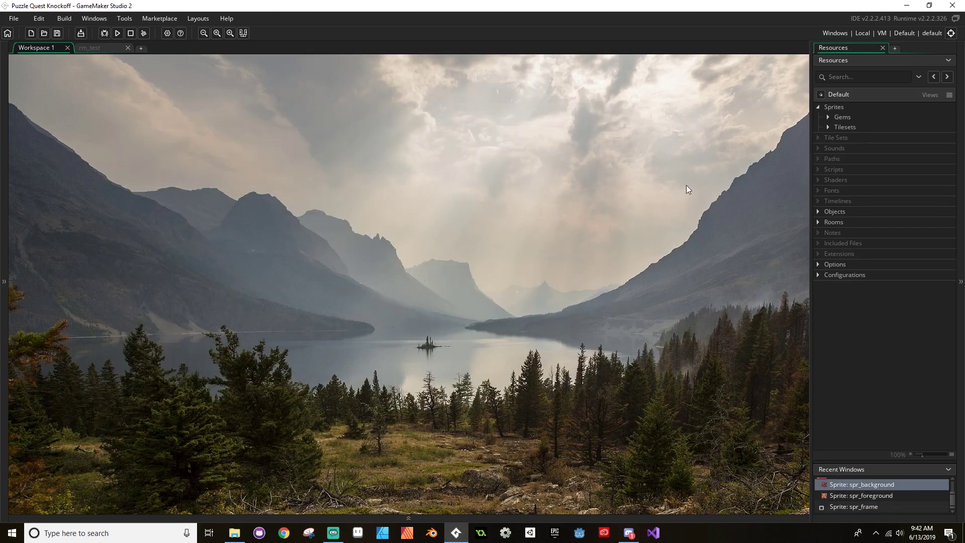
Collapse the Sprites resources and create a tile set named ts_background under Tile Sets.
{"action": "left_click", "coordinate": [816, 139]}
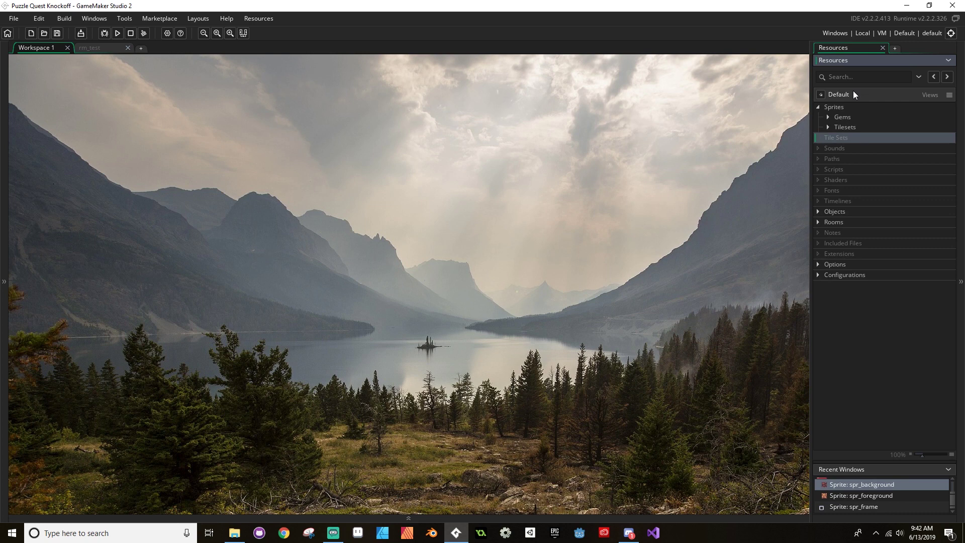
{"action": "left_click", "coordinate": [819, 108]}
{"action": "right_click", "coordinate": [850, 118]}
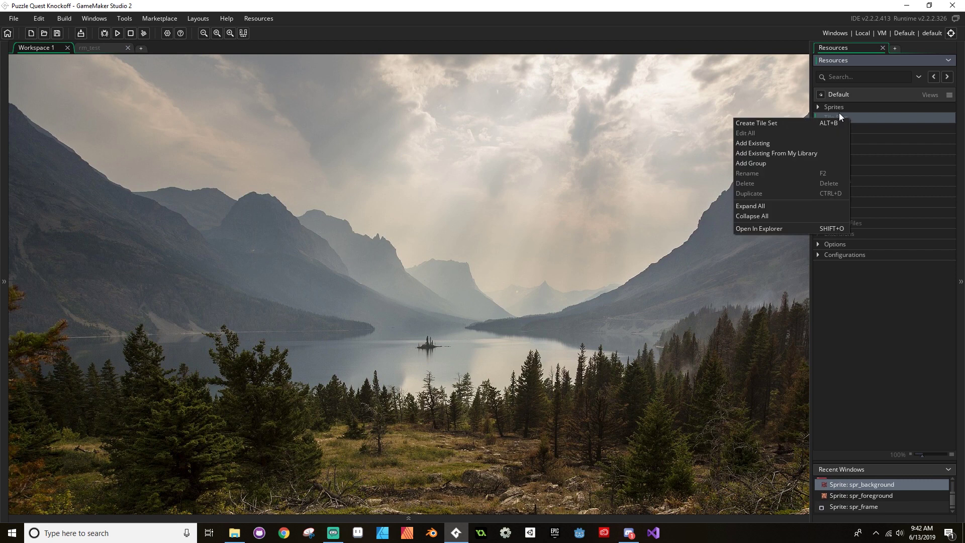
{"action": "left_click", "coordinate": [817, 123]}
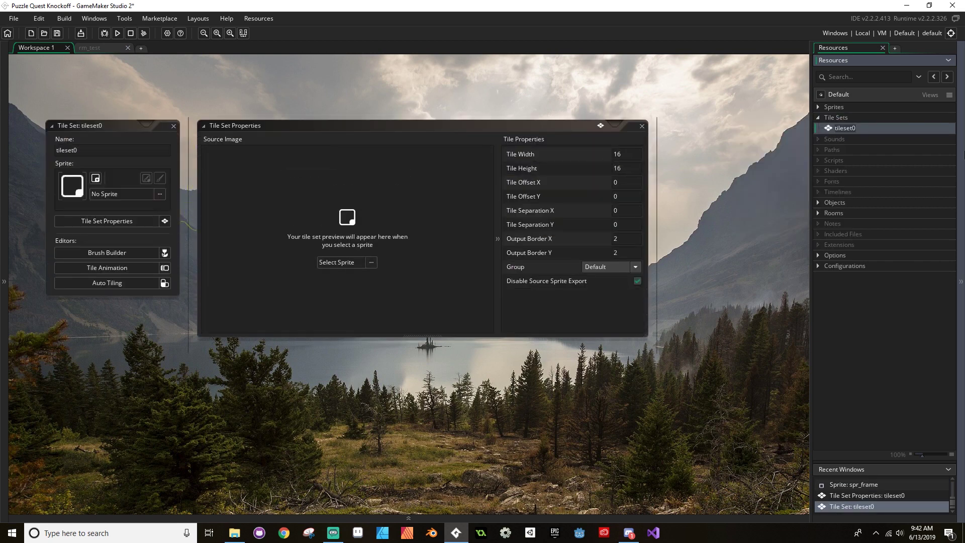
{"action": "type", "text": "lg"}
{"action": "key", "text": "BackSpace"}
{"action": "key", "text": "BackSpace"}
{"action": "type", "text": "ts_background"}
{"action": "key", "text": "Return"}
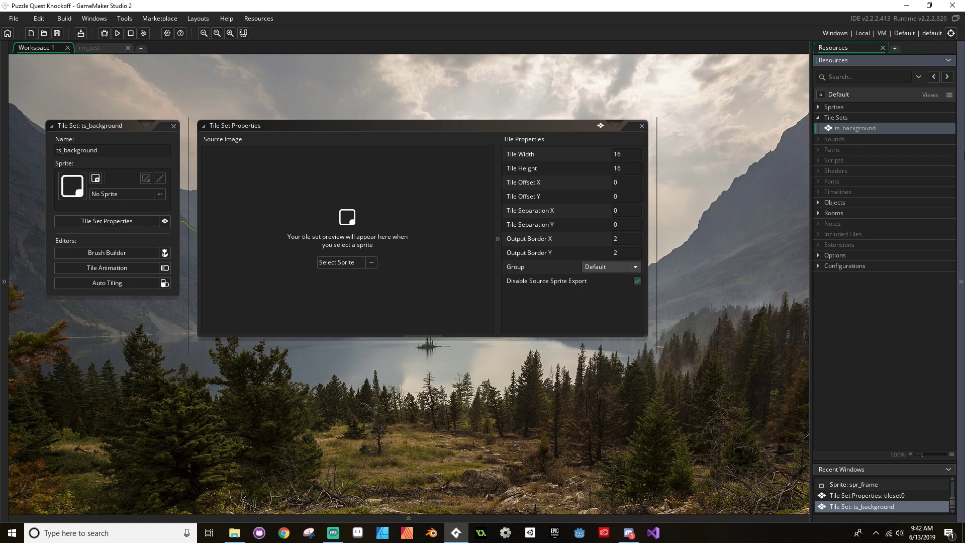
Assign spr_background from the Tilesets sprite group as the source sprite of ts_background.
{"action": "left_click", "coordinate": [341, 262]}
{"action": "double_click", "coordinate": [490, 285]}
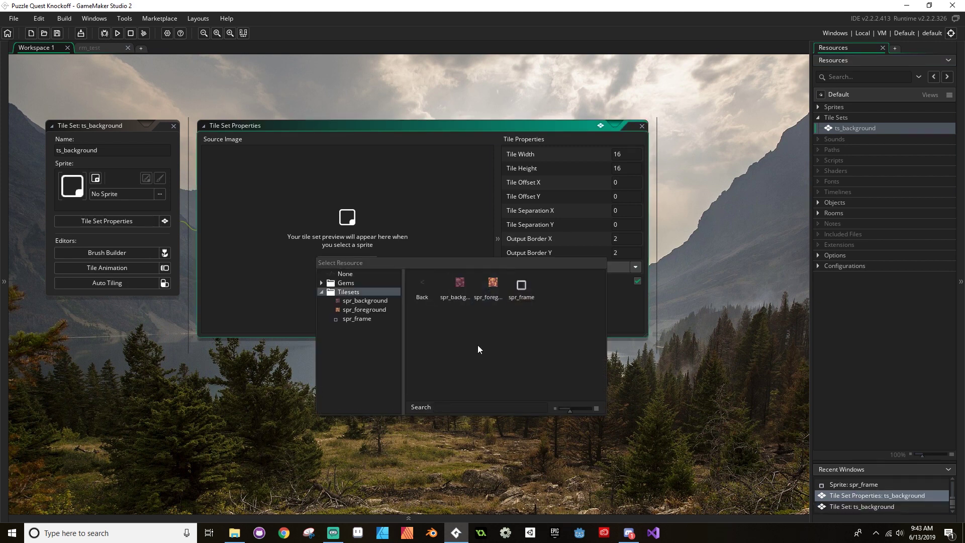
{"action": "double_click", "coordinate": [459, 284]}
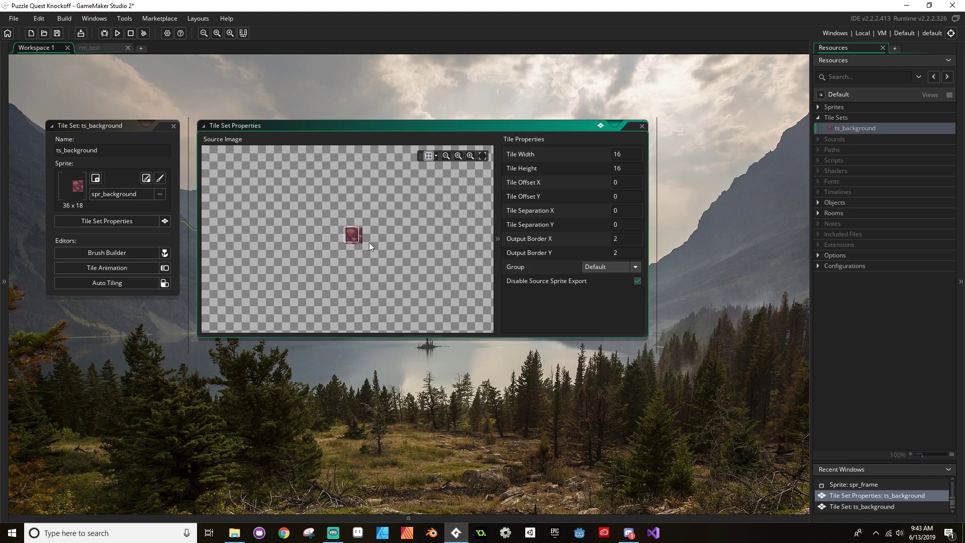
Set the tile width and tile height of ts_background to 18.
{"action": "scroll", "coordinate": [369, 242], "scroll_direction": "up", "scroll_amount": 5}
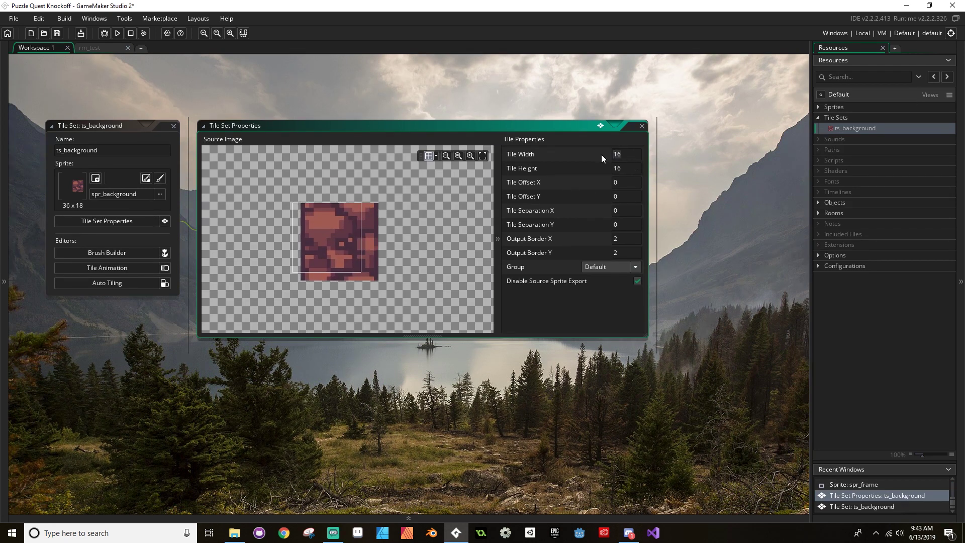
{"action": "left_click", "coordinate": [613, 168]}
{"action": "key", "text": "BackSpace"}
{"action": "type", "text": "8"}
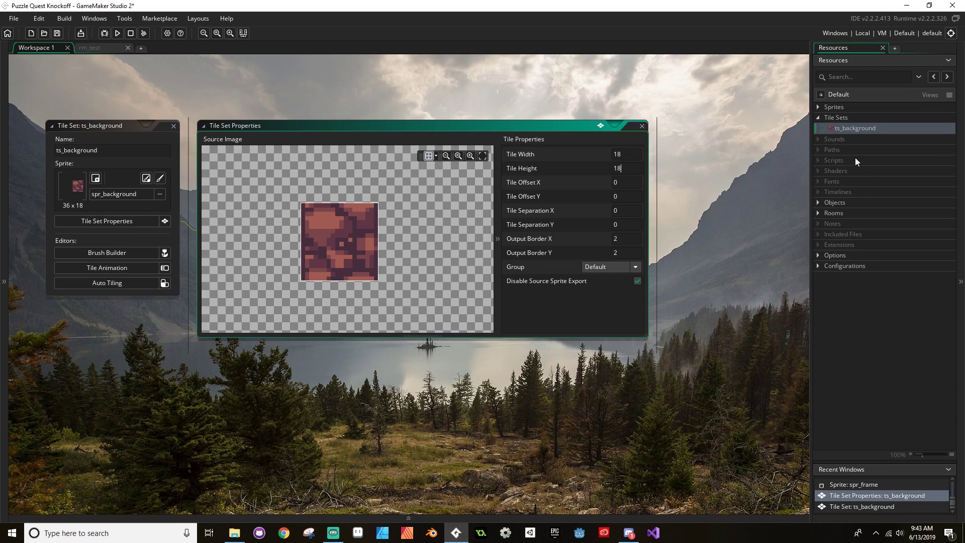
Create another tile set under Tile Sets and name it ts_foreground.
{"action": "right_click", "coordinate": [838, 118]}
{"action": "left_click", "coordinate": [844, 118]}
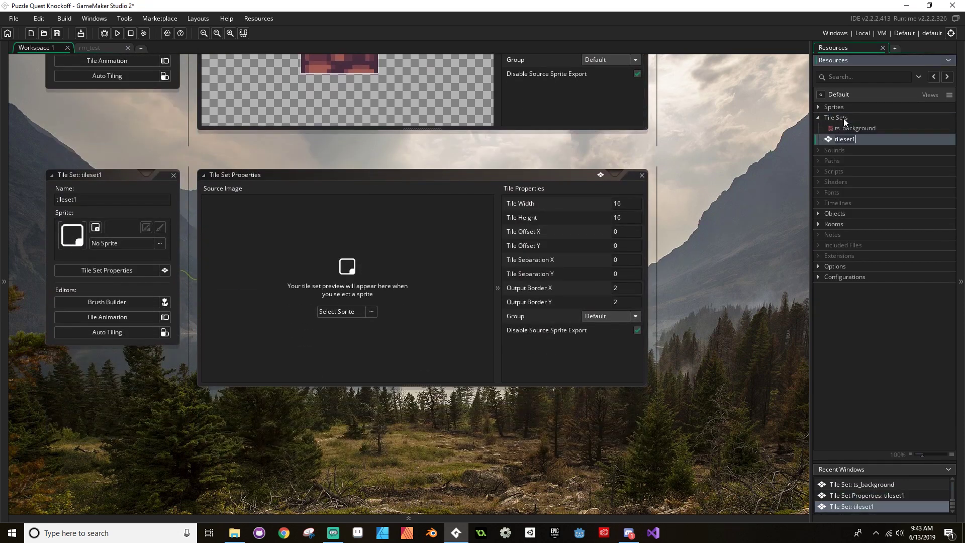
{"action": "type", "text": "ts_foreground"}
{"action": "key", "text": "Return"}
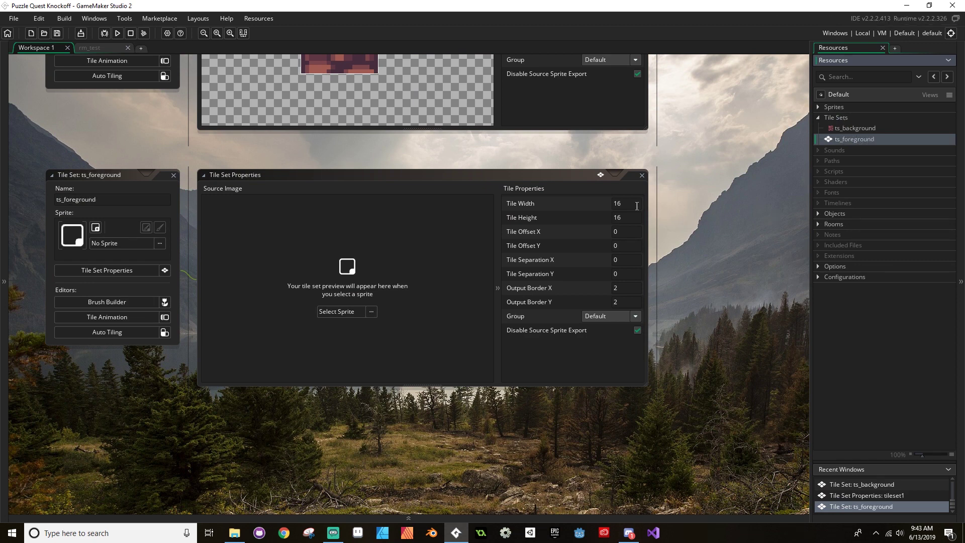
Assign spr_foreground from the Tilesets sprite group as the source sprite of ts_foreground.
{"action": "left_click", "coordinate": [347, 313]}
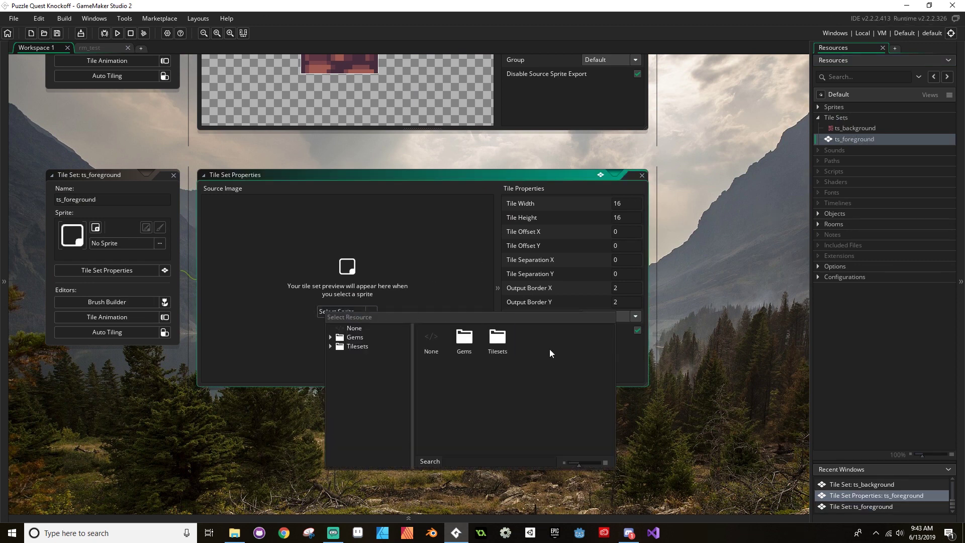
{"action": "double_click", "coordinate": [506, 342]}
{"action": "left_click", "coordinate": [502, 345]}
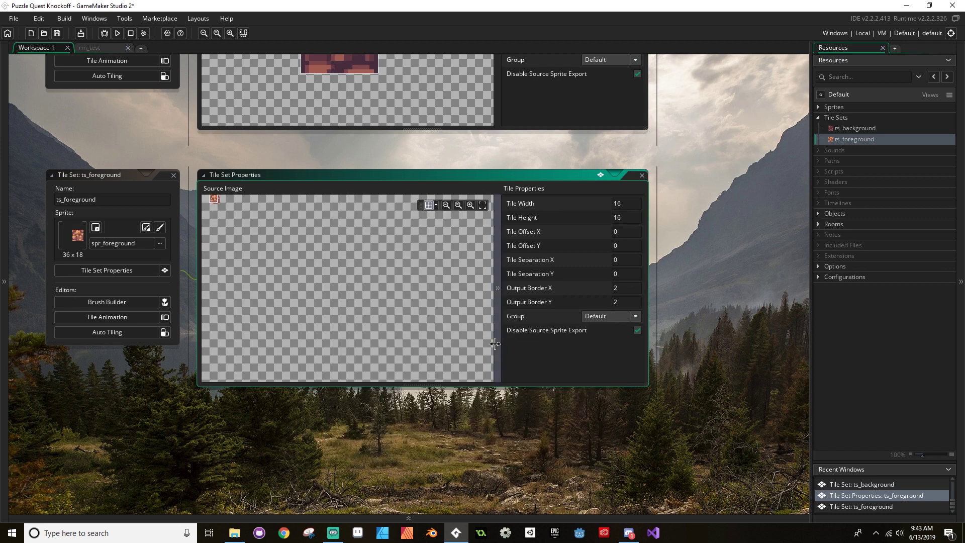
Set the tile width and tile height of ts_foreground to 18.
{"action": "double_click", "coordinate": [614, 204]}
{"action": "type", "text": "18"}
{"action": "key", "text": "Tab"}
{"action": "type", "text": "18"}
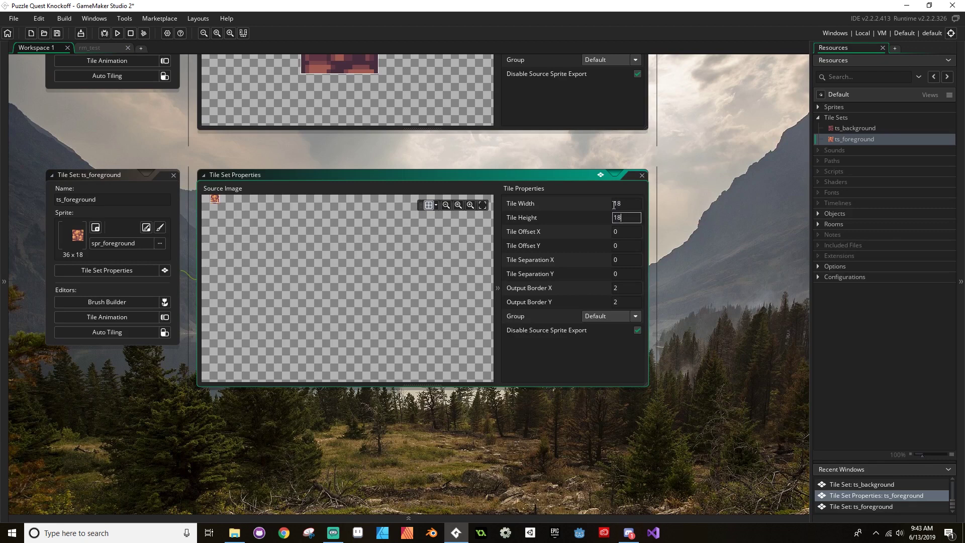
{"action": "key", "text": "Return"}
Open spr_background from the Tilesets sprite group to review its image layout, close it and collapse the group.
{"action": "left_click", "coordinate": [820, 105]}
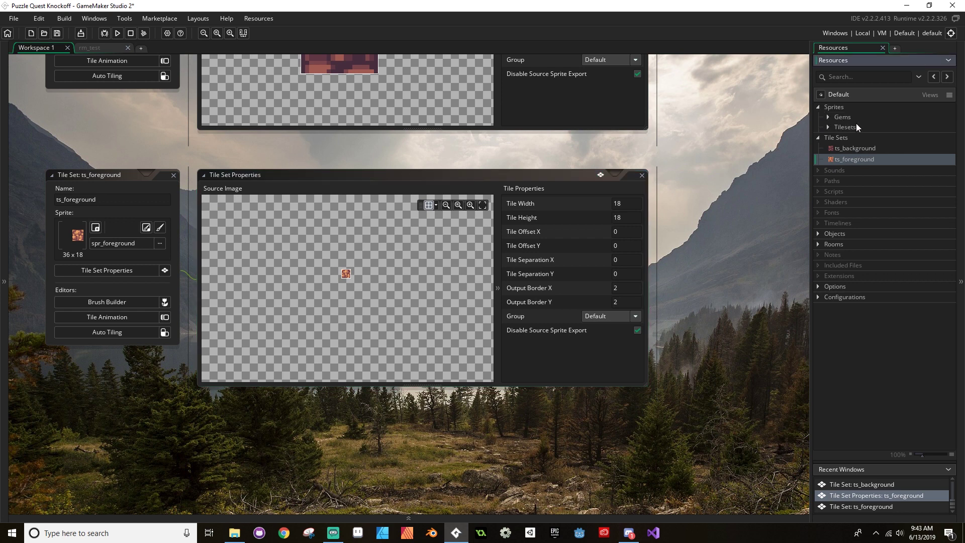
{"action": "left_click", "coordinate": [830, 126]}
{"action": "left_click", "coordinate": [828, 127]}
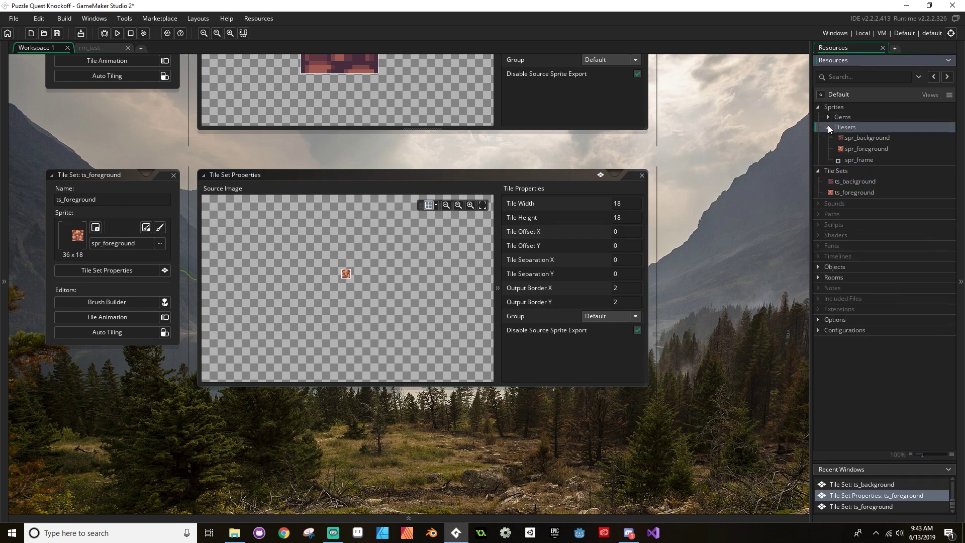
{"action": "double_click", "coordinate": [867, 138]}
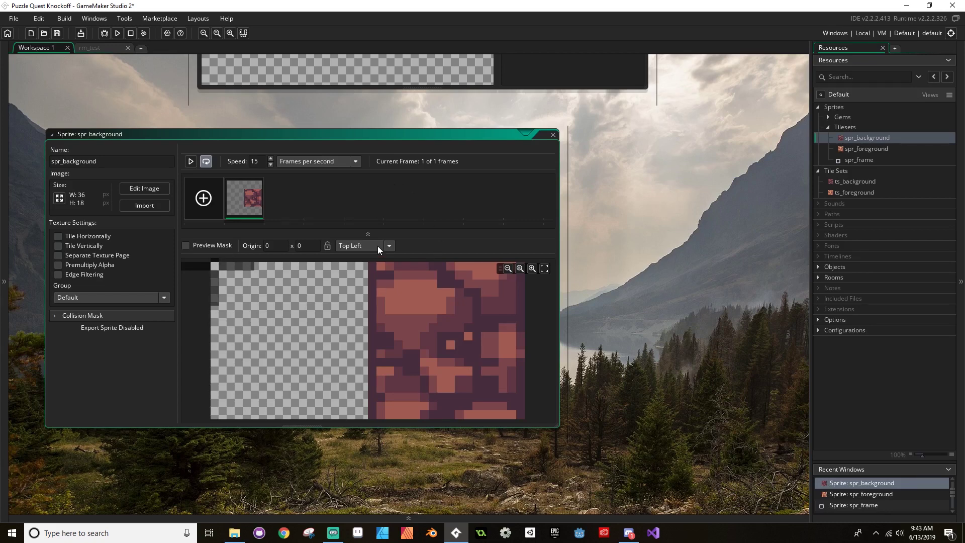
{"action": "left_click", "coordinate": [553, 135]}
{"action": "scroll", "coordinate": [671, 270], "scroll_direction": "up", "scroll_amount": 2}
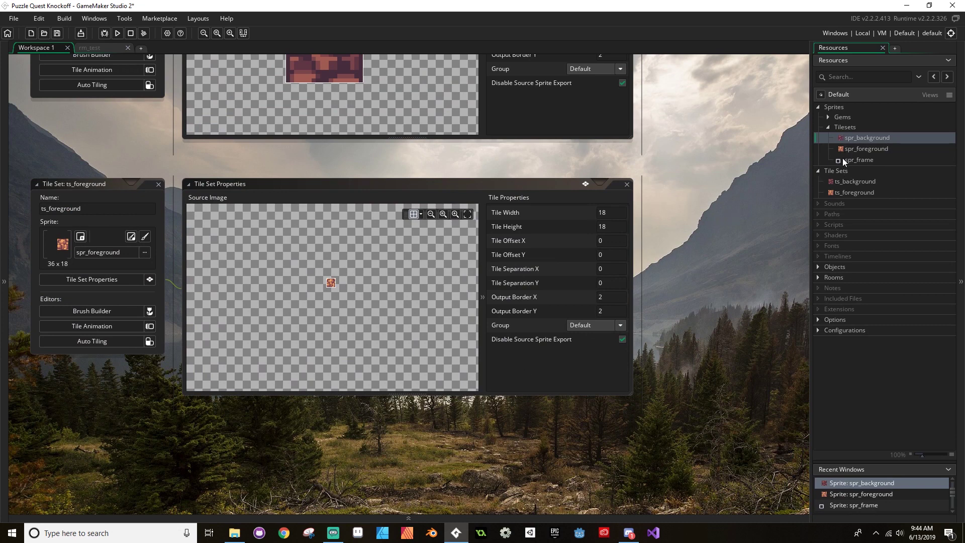
{"action": "left_click", "coordinate": [827, 128]}
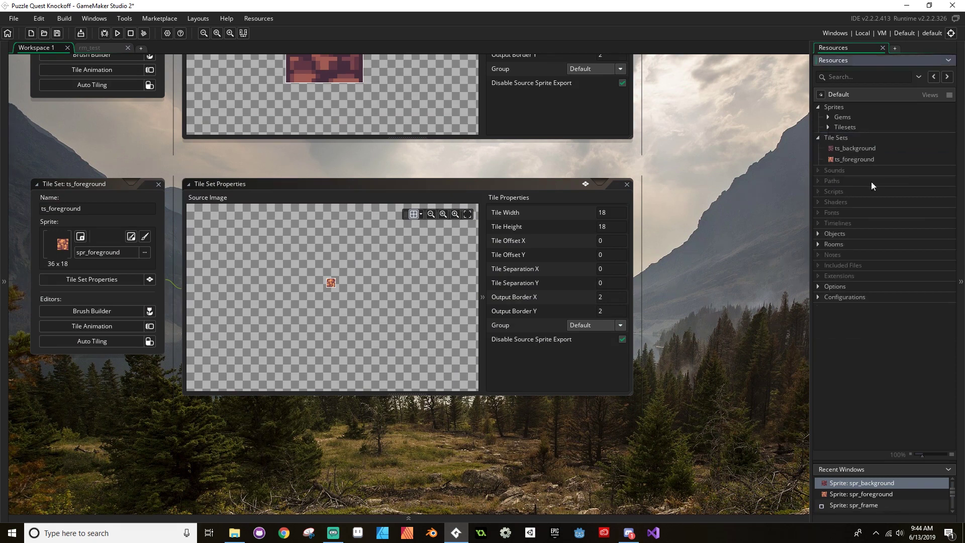
Create a third tile set and assign spr_frame from the Tilesets sprite group as its source sprite.
{"action": "right_click", "coordinate": [838, 136]}
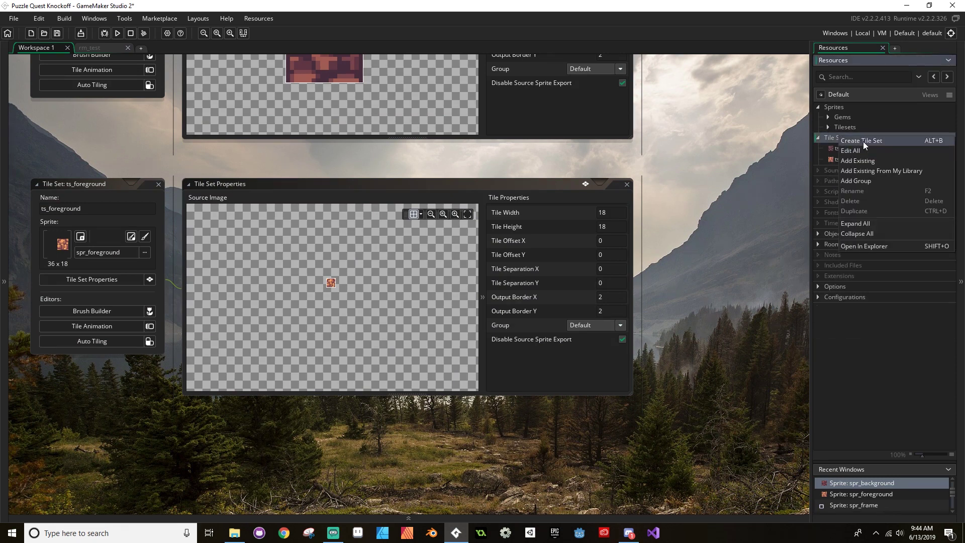
{"action": "left_click", "coordinate": [863, 141]}
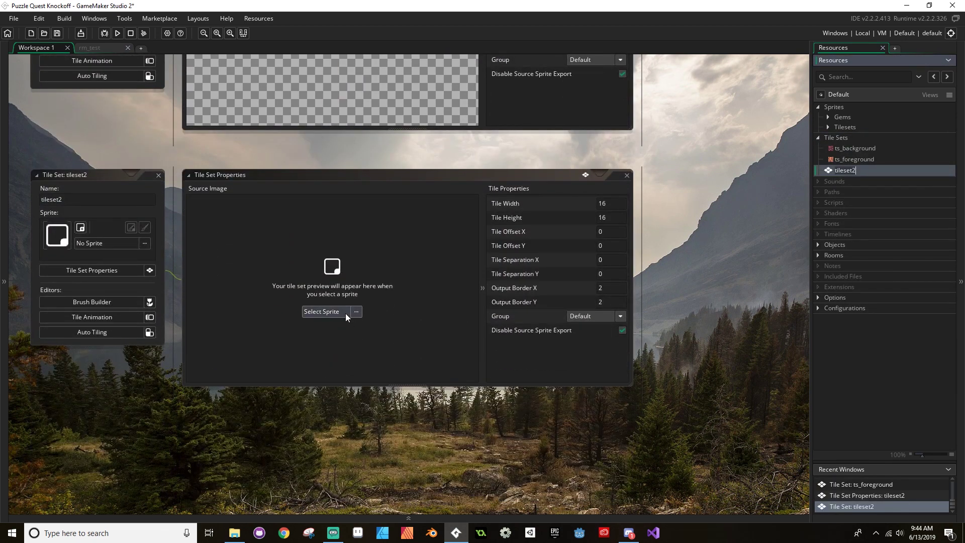
{"action": "left_click", "coordinate": [345, 313]}
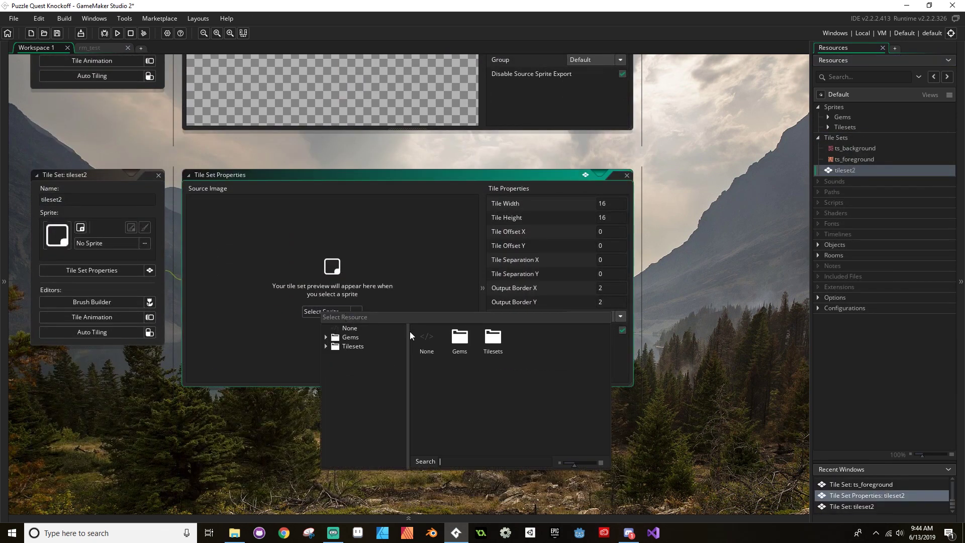
{"action": "double_click", "coordinate": [496, 341]}
{"action": "left_click", "coordinate": [523, 352]}
Rename the tile set that uses spr_frame as ts_frame.
{"action": "left_click", "coordinate": [76, 199]}
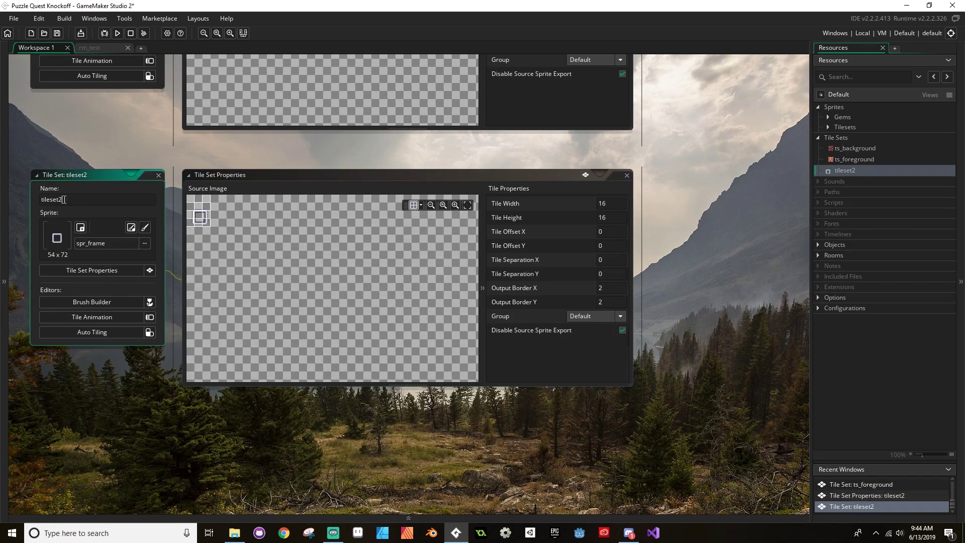
{"action": "left_click_drag", "start_coordinate": [76, 200], "coordinate": [41, 200]}
{"action": "type", "text": "ts_frame"}
Set the tile width and tile height of ts_frame to 18.
{"action": "middle_click_drag", "start_coordinate": [226, 220], "coordinate": [334, 269]}
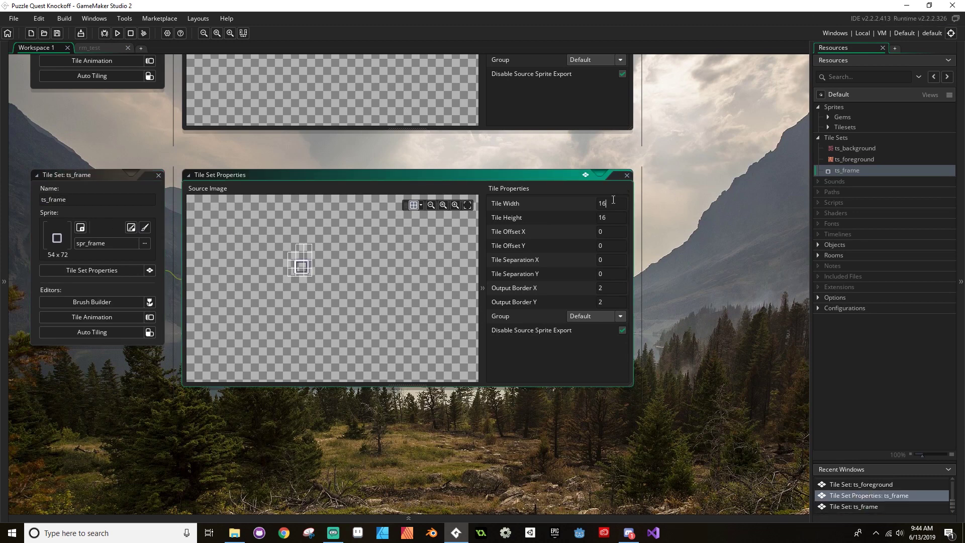
{"action": "left_click_drag", "start_coordinate": [609, 203], "coordinate": [570, 208]}
{"action": "type", "text": "18"}
{"action": "key", "text": "Tab"}
{"action": "type", "text": "18"}
Examine in the source image preview of ts_frame how the tile grid divides the frame's corners and edges.
{"action": "scroll", "coordinate": [313, 255], "scroll_direction": "up", "scroll_amount": 4}
{"action": "middle_click_drag", "start_coordinate": [345, 261], "coordinate": [396, 255]}
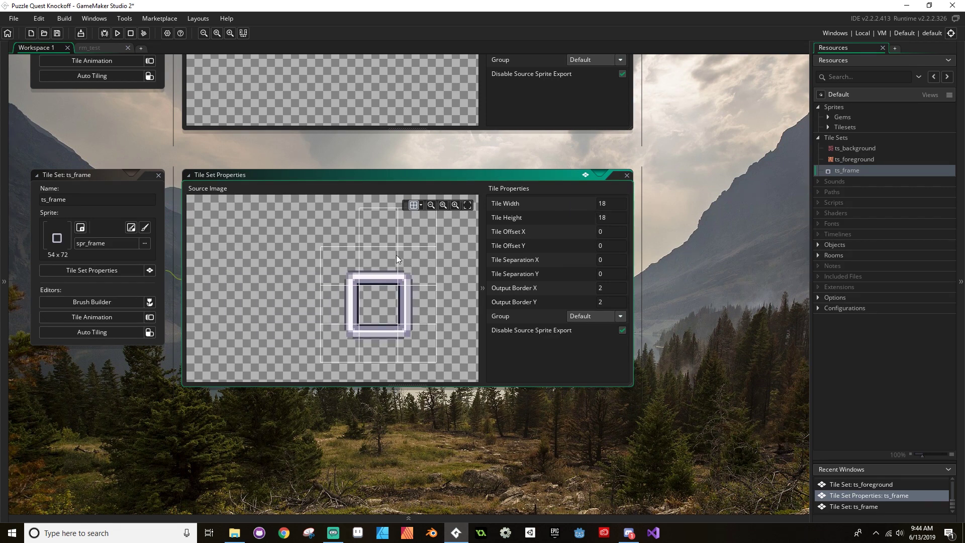
{"action": "scroll", "coordinate": [407, 255], "scroll_direction": "down", "scroll_amount": 1}
{"action": "scroll", "coordinate": [407, 255], "scroll_direction": "up", "scroll_amount": 1}
{"action": "scroll", "coordinate": [407, 259], "scroll_direction": "down", "scroll_amount": 1}
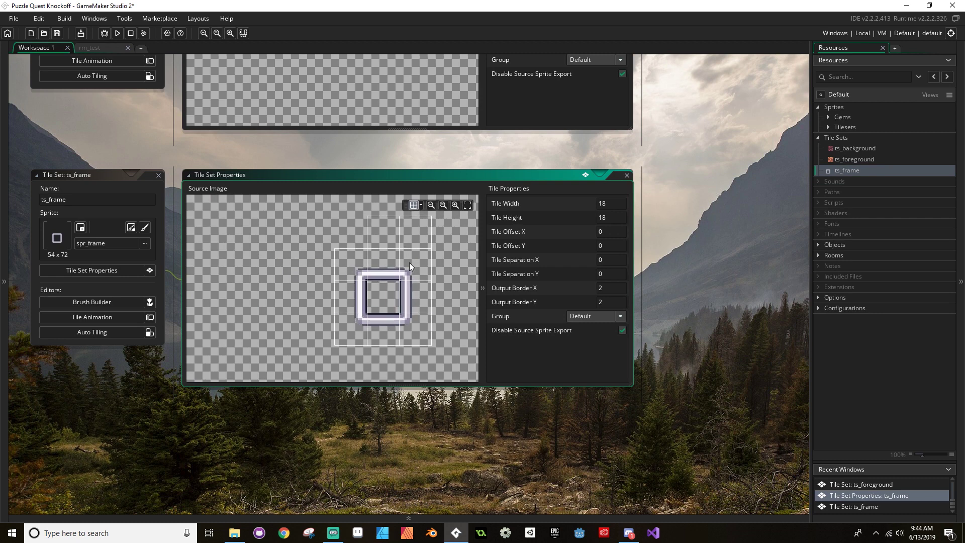
{"action": "scroll", "coordinate": [409, 262], "scroll_direction": "up", "scroll_amount": 2}
{"action": "scroll", "coordinate": [409, 262], "scroll_direction": "down", "scroll_amount": 3}
{"action": "scroll", "coordinate": [409, 263], "scroll_direction": "up", "scroll_amount": 3}
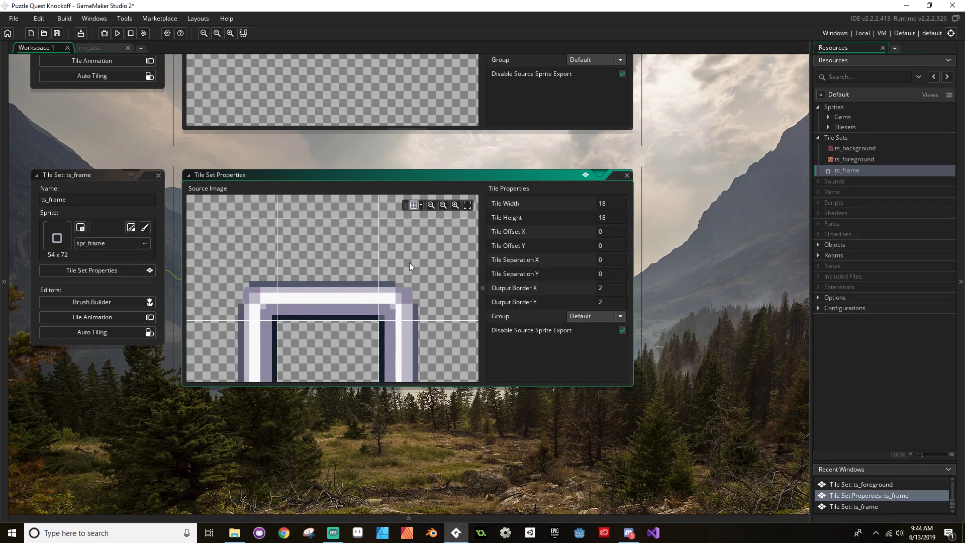
{"action": "scroll", "coordinate": [409, 263], "scroll_direction": "down", "scroll_amount": 3}
{"action": "middle_click_drag", "start_coordinate": [410, 262], "coordinate": [378, 249]}
{"action": "scroll", "coordinate": [378, 250], "scroll_direction": "up", "scroll_amount": 1}
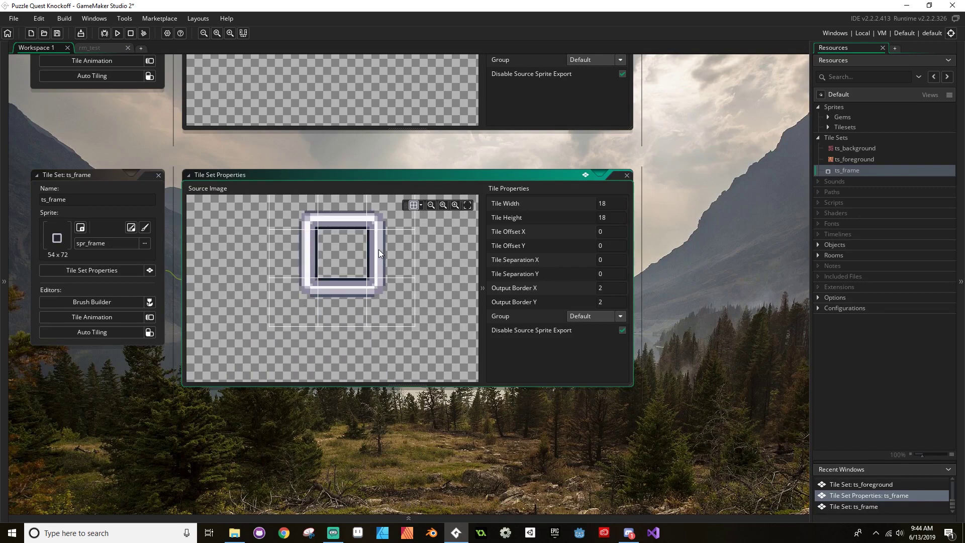
{"action": "scroll", "coordinate": [378, 249], "scroll_direction": "up", "scroll_amount": 4}
{"action": "scroll", "coordinate": [378, 249], "scroll_direction": "down", "scroll_amount": 3}
{"action": "scroll", "coordinate": [379, 250], "scroll_direction": "up", "scroll_amount": 3}
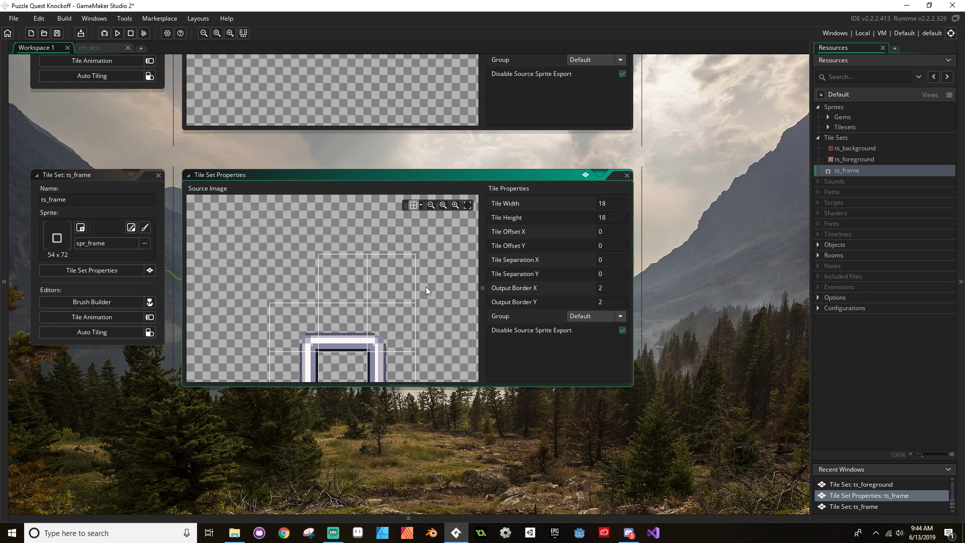
{"action": "middle_click_drag", "start_coordinate": [426, 287], "coordinate": [367, 247]}
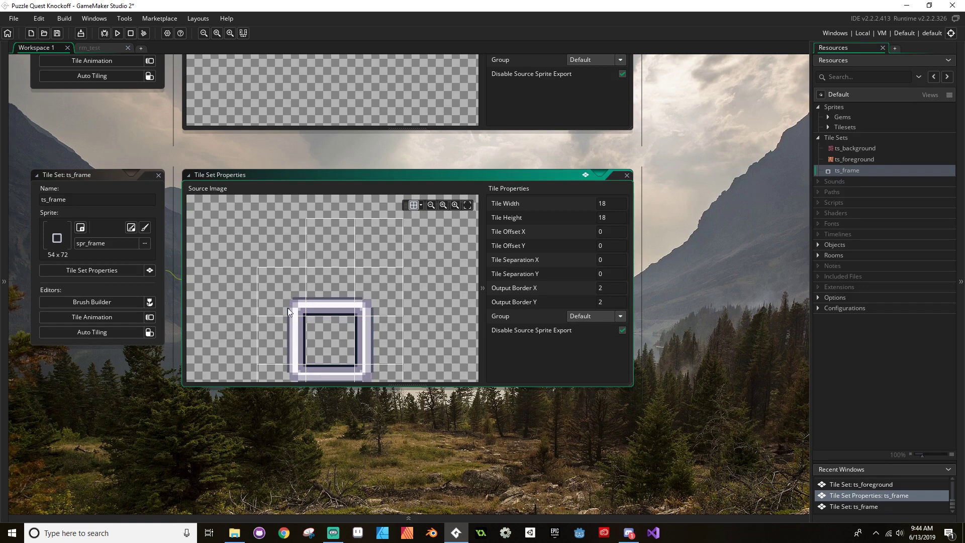
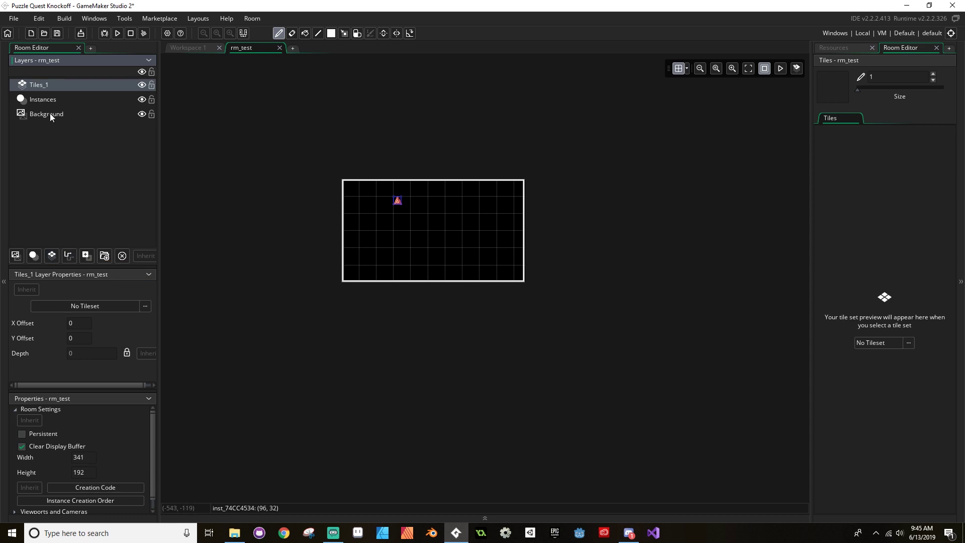
Move the Tiles_1 layer of rm_test below the Background layer.
{"action": "left_click_drag", "start_coordinate": [41, 84], "coordinate": [86, 129]}
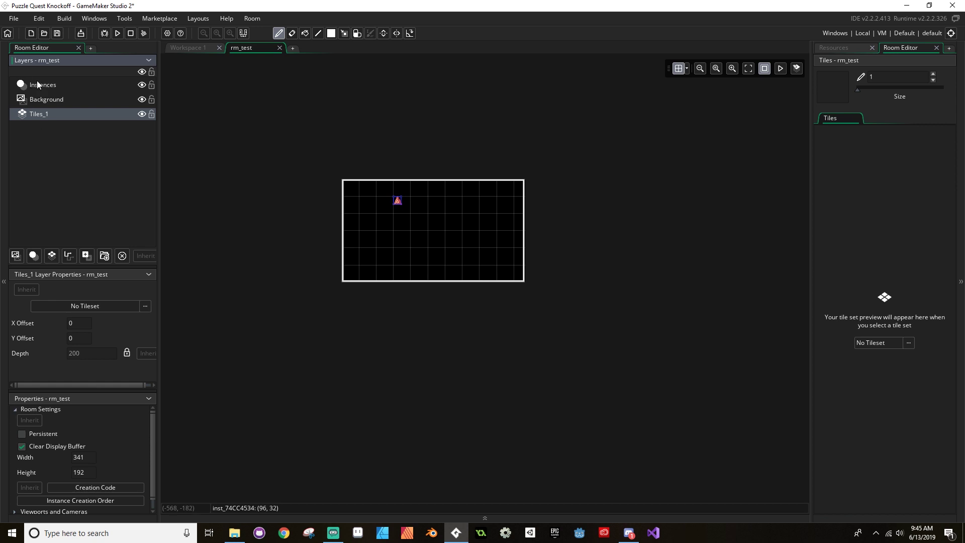
Try to rename the Tiles_1 layer as Background.
{"action": "right_click", "coordinate": [44, 116]}
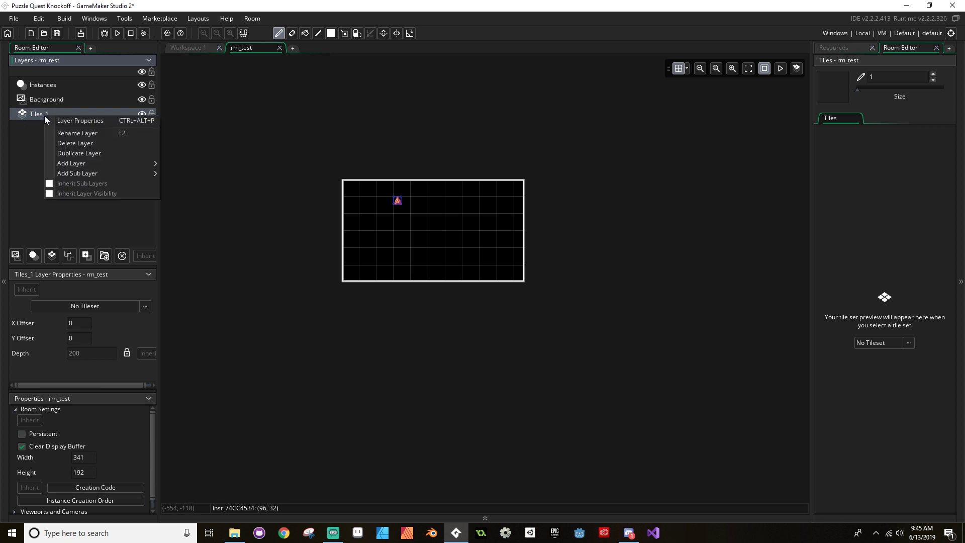
{"action": "left_click", "coordinate": [86, 131]}
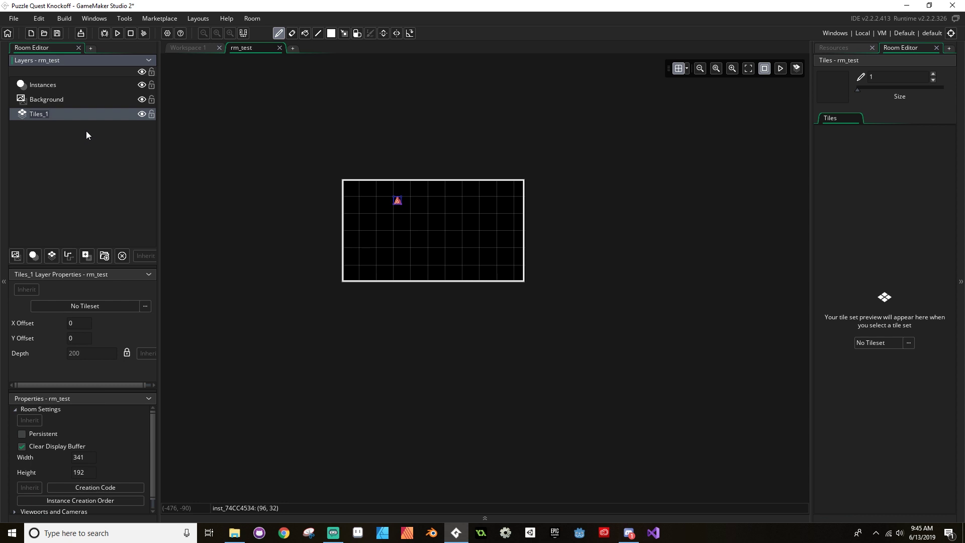
{"action": "type", "text": "Background"}
{"action": "key", "text": "Return"}
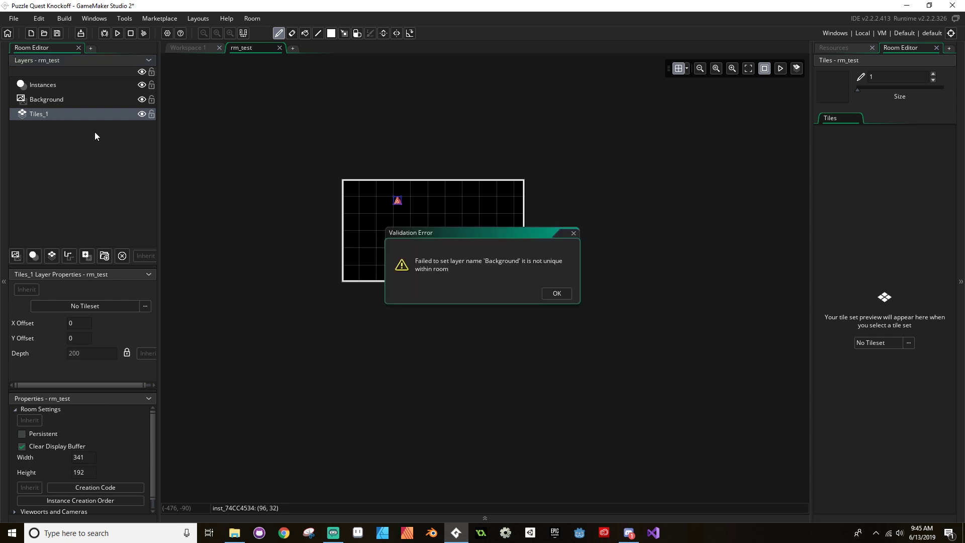
{"action": "left_click", "coordinate": [547, 296]}
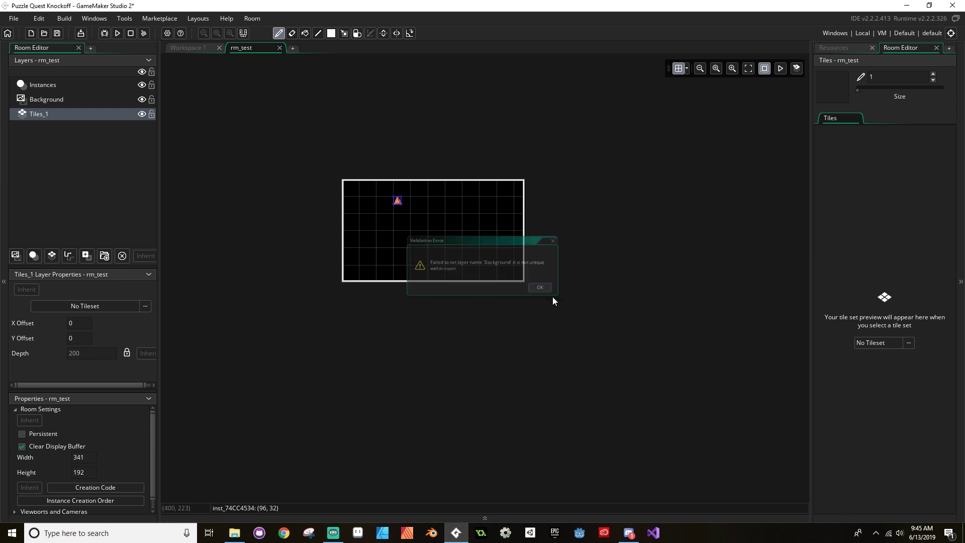
Rename the Tiles_1 layer as ts_background.
{"action": "right_click", "coordinate": [41, 109]}
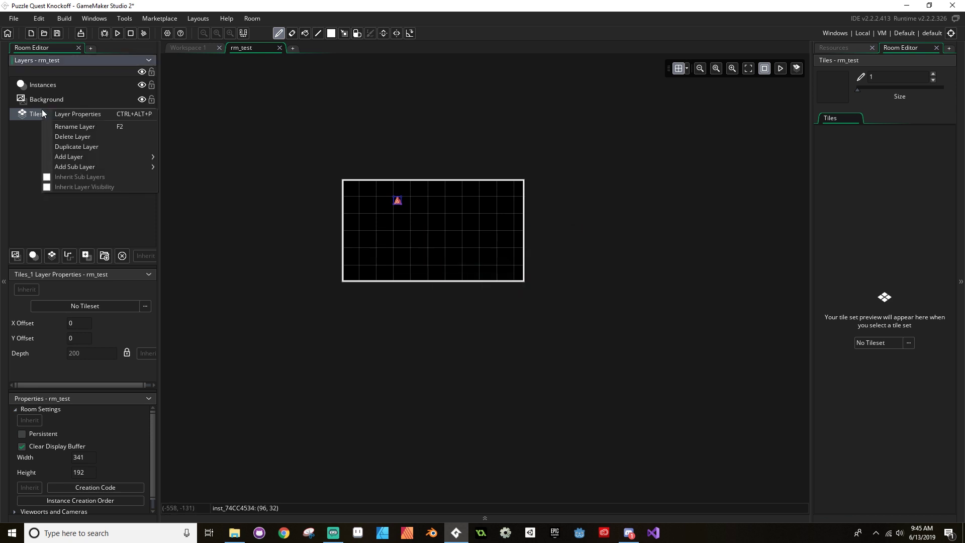
{"action": "left_click", "coordinate": [69, 126]}
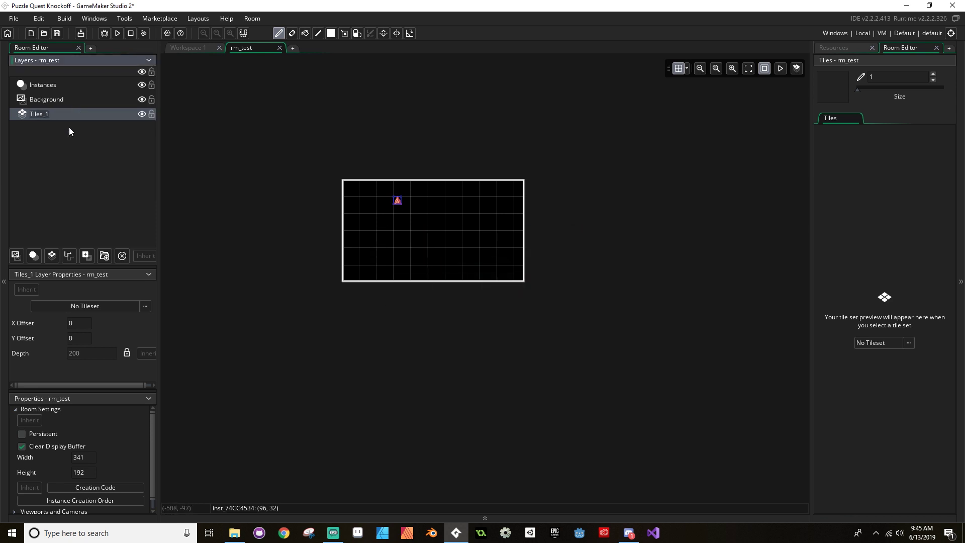
{"action": "type", "text": "ts_background"}
{"action": "key", "text": "Return"}
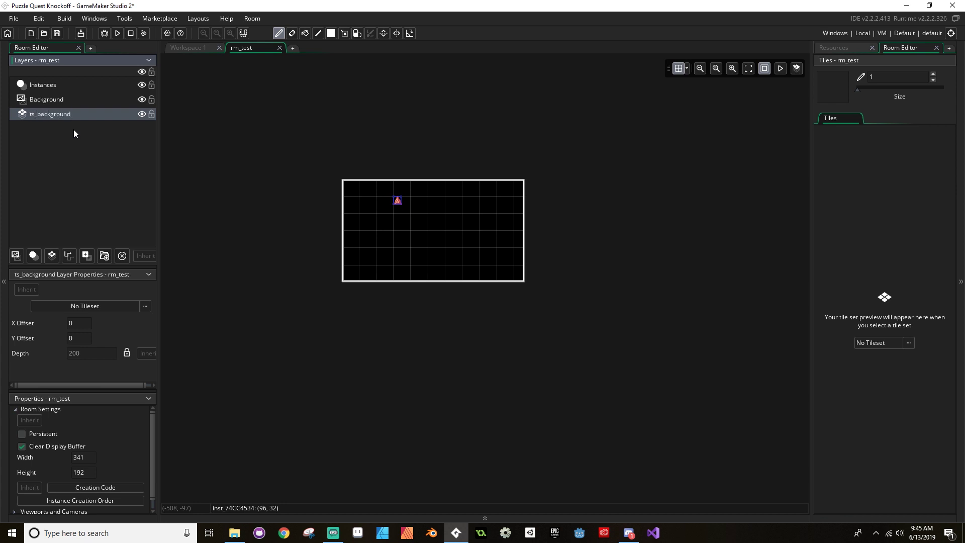
Assign the ts_background tile set to the ts_background layer and select its rock tile for painting.
{"action": "left_click", "coordinate": [144, 306]}
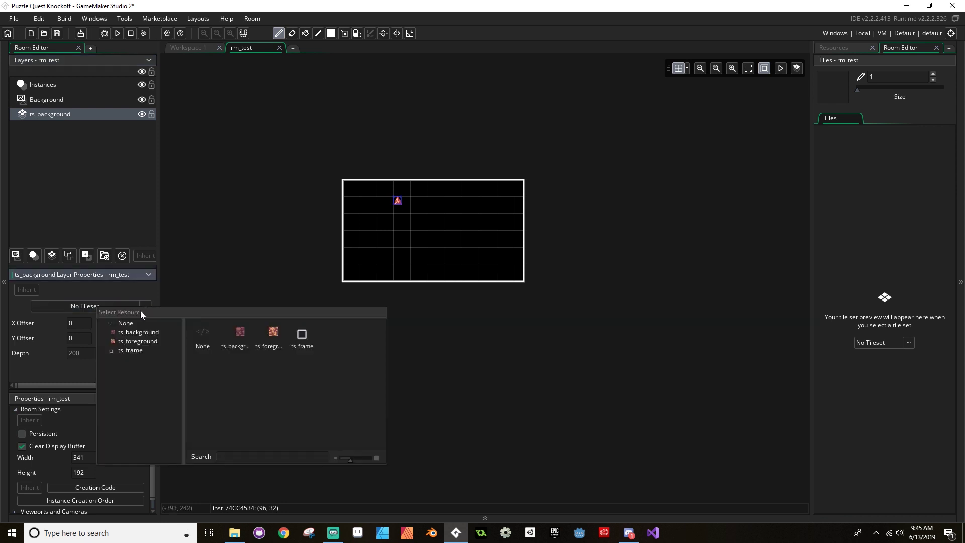
{"action": "left_click", "coordinate": [235, 334]}
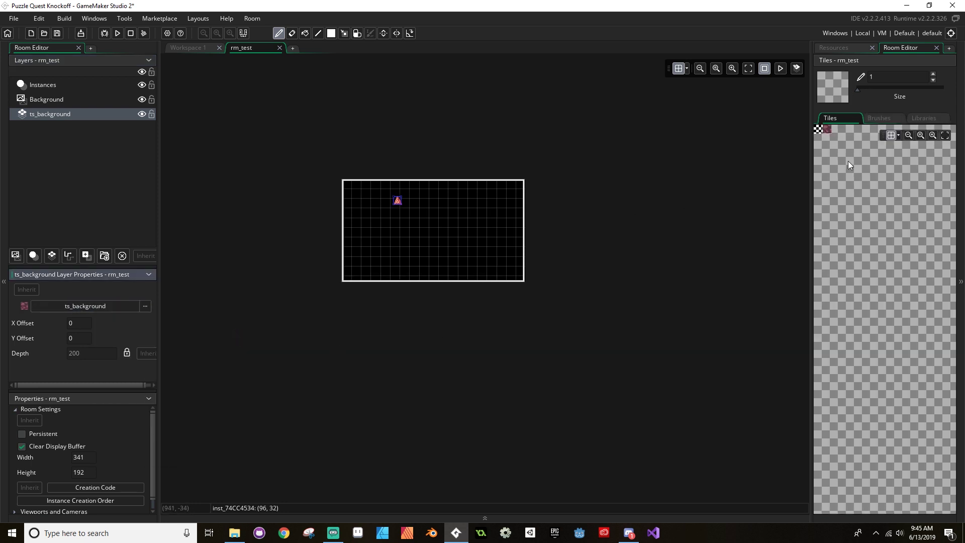
{"action": "scroll", "coordinate": [877, 187], "scroll_direction": "up", "scroll_amount": 3}
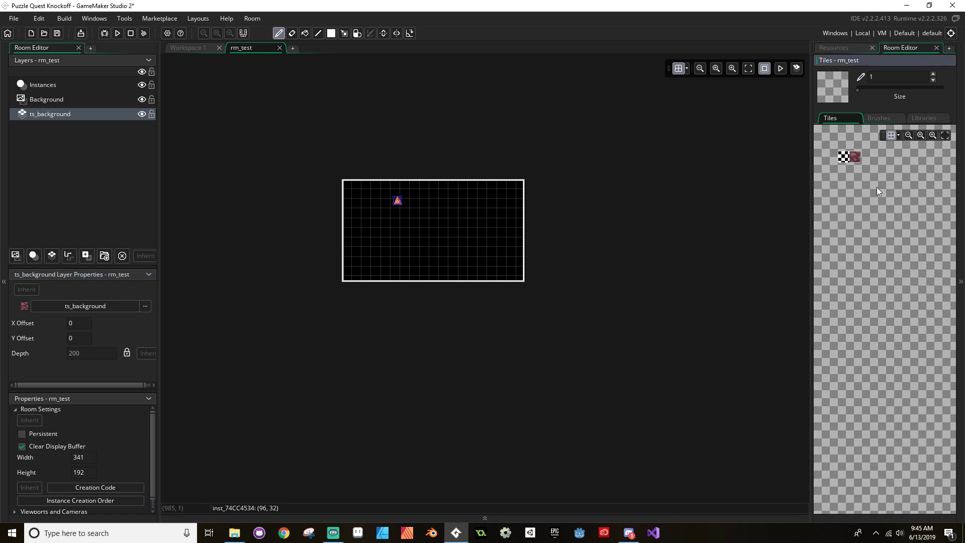
{"action": "scroll", "coordinate": [875, 182], "scroll_direction": "up", "scroll_amount": 2}
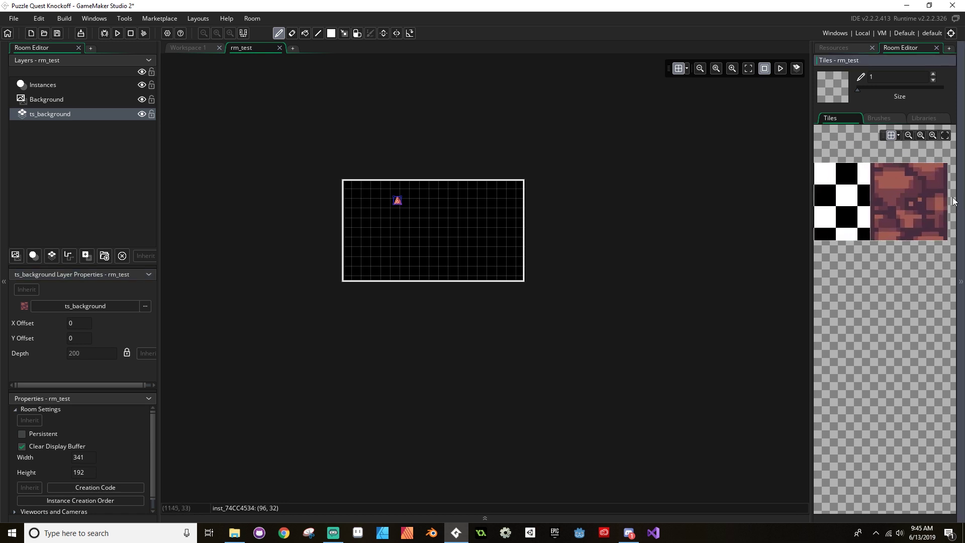
{"action": "left_click", "coordinate": [922, 197]}
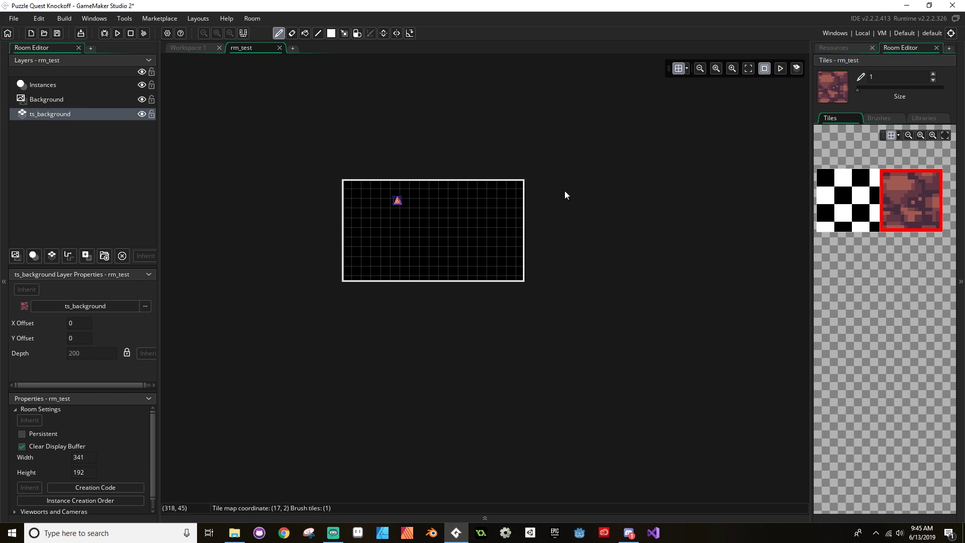
Move the ts_background layer above the Background layer in rm_test.
{"action": "left_click", "coordinate": [88, 99]}
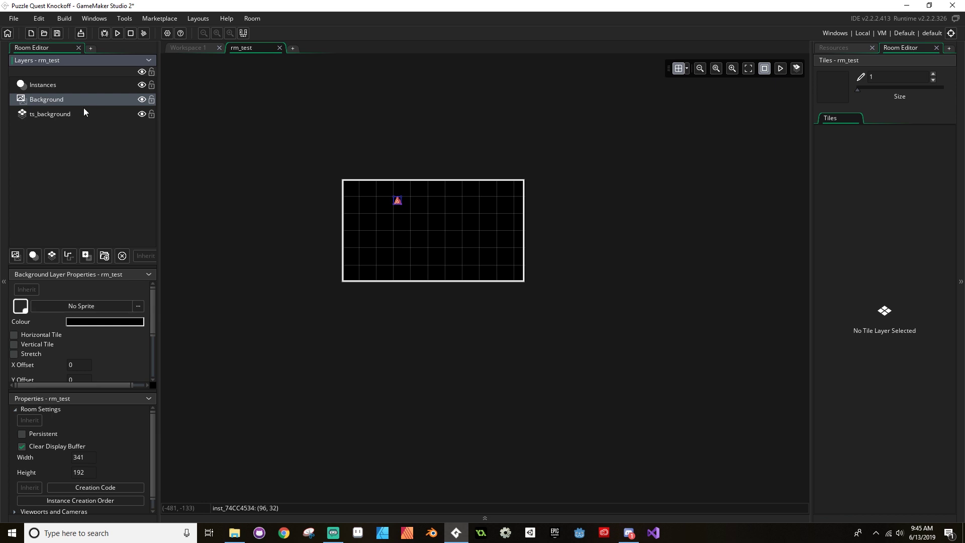
{"action": "left_click", "coordinate": [50, 115]}
{"action": "left_click_drag", "start_coordinate": [49, 116], "coordinate": [51, 95]}
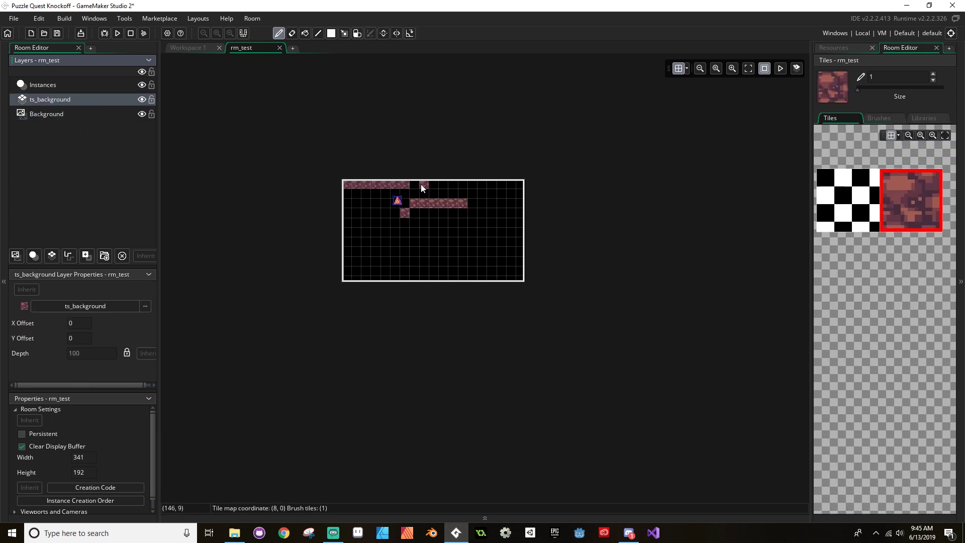
Fill the whole rm_test room with the rock tile on the ts_background layer.
{"action": "mouse_move", "coordinate": [417, 184]}
{"action": "left_mouse_down"}
{"action": "mouse_move", "coordinate": [523, 184]}
{"action": "mouse_move", "coordinate": [524, 277]}
{"action": "mouse_move", "coordinate": [383, 272]}
{"action": "mouse_move", "coordinate": [353, 282]}
{"action": "mouse_move", "coordinate": [488, 281]}
{"action": "mouse_move", "coordinate": [378, 279]}
{"action": "mouse_move", "coordinate": [445, 285]}
{"action": "mouse_move", "coordinate": [359, 264]}
{"action": "left_mouse_up"}
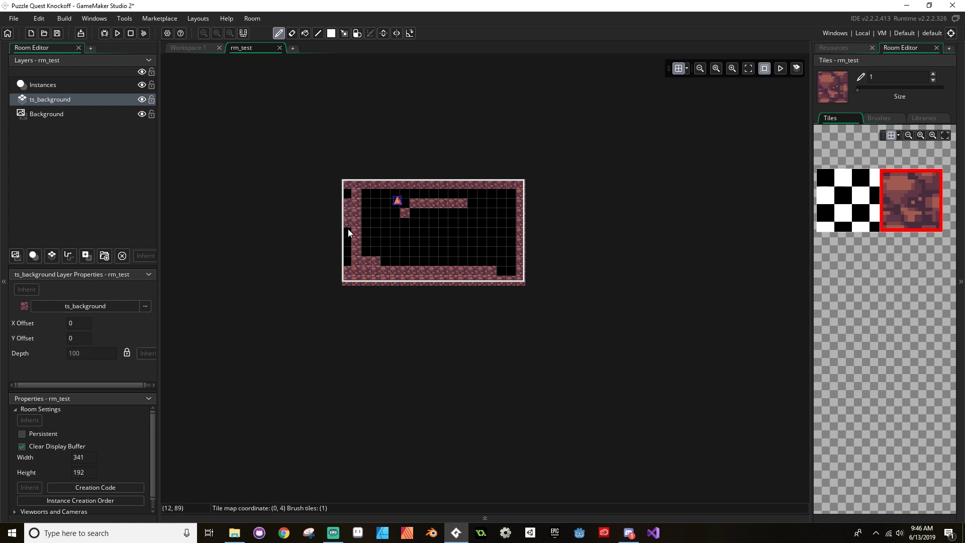
{"action": "left_click_drag", "start_coordinate": [352, 270], "coordinate": [369, 192]}
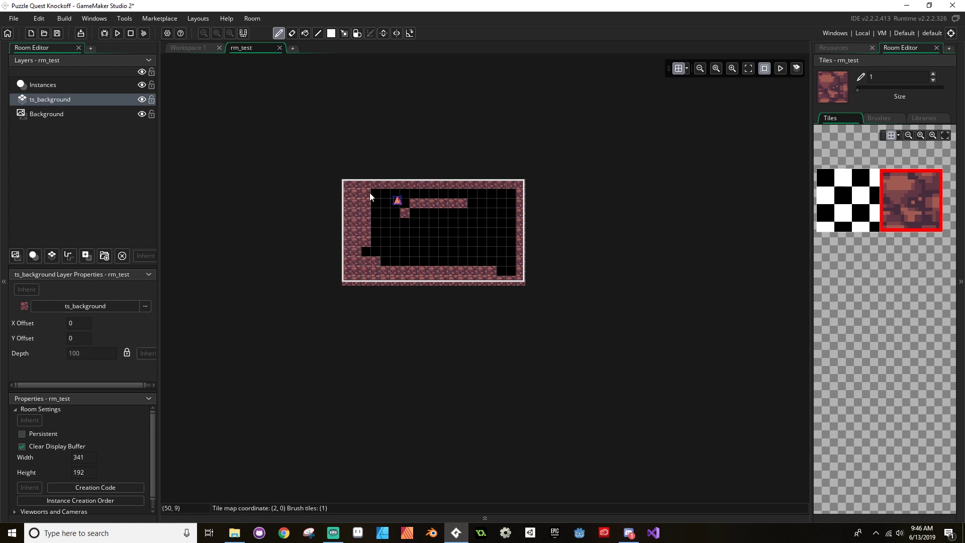
{"action": "mouse_move", "coordinate": [376, 249]}
{"action": "left_mouse_down"}
{"action": "mouse_move", "coordinate": [388, 189]}
{"action": "mouse_move", "coordinate": [383, 262]}
{"action": "mouse_move", "coordinate": [398, 195]}
{"action": "mouse_move", "coordinate": [395, 275]}
{"action": "mouse_move", "coordinate": [401, 186]}
{"action": "mouse_move", "coordinate": [404, 267]}
{"action": "mouse_move", "coordinate": [418, 191]}
{"action": "mouse_move", "coordinate": [421, 275]}
{"action": "mouse_move", "coordinate": [419, 187]}
{"action": "mouse_move", "coordinate": [425, 252]}
{"action": "left_mouse_up"}
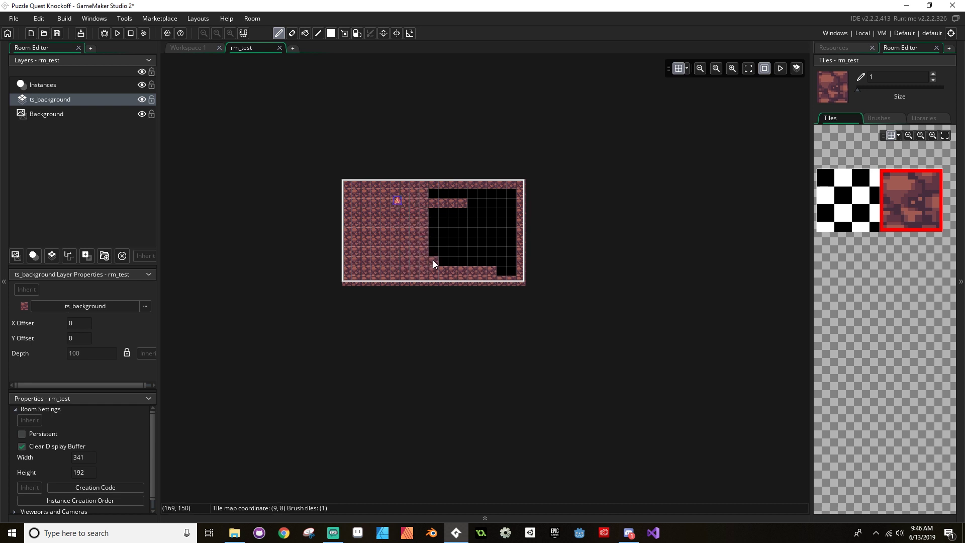
{"action": "left_click_drag", "start_coordinate": [435, 201], "coordinate": [447, 196]}
{"action": "mouse_move", "coordinate": [442, 250]}
{"action": "left_mouse_down"}
{"action": "mouse_move", "coordinate": [444, 267]}
{"action": "mouse_move", "coordinate": [449, 247]}
{"action": "left_mouse_up"}
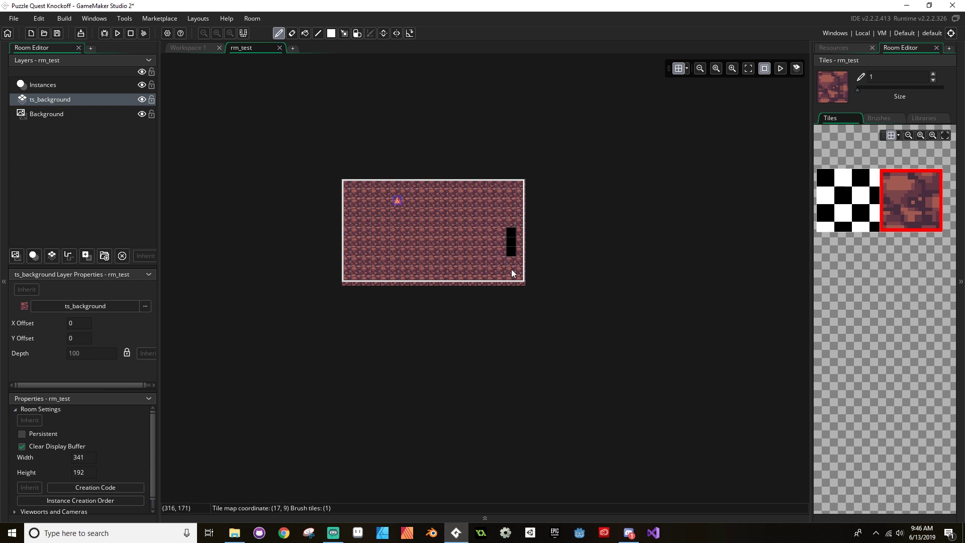
{"action": "left_click_drag", "start_coordinate": [513, 273], "coordinate": [511, 230]}
Add a new tile layer above ts_background and name it ts_foreground.
{"action": "scroll", "coordinate": [437, 222], "scroll_direction": "up", "scroll_amount": 2}
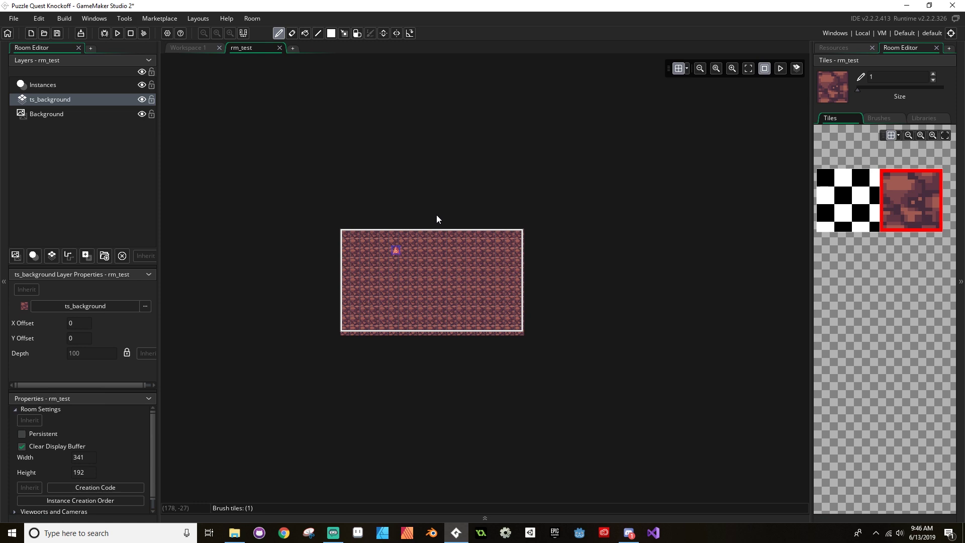
{"action": "scroll", "coordinate": [436, 215], "scroll_direction": "up", "scroll_amount": 4, "text": "ctrl"}
{"action": "middle_click_drag", "start_coordinate": [483, 300], "coordinate": [514, 246]}
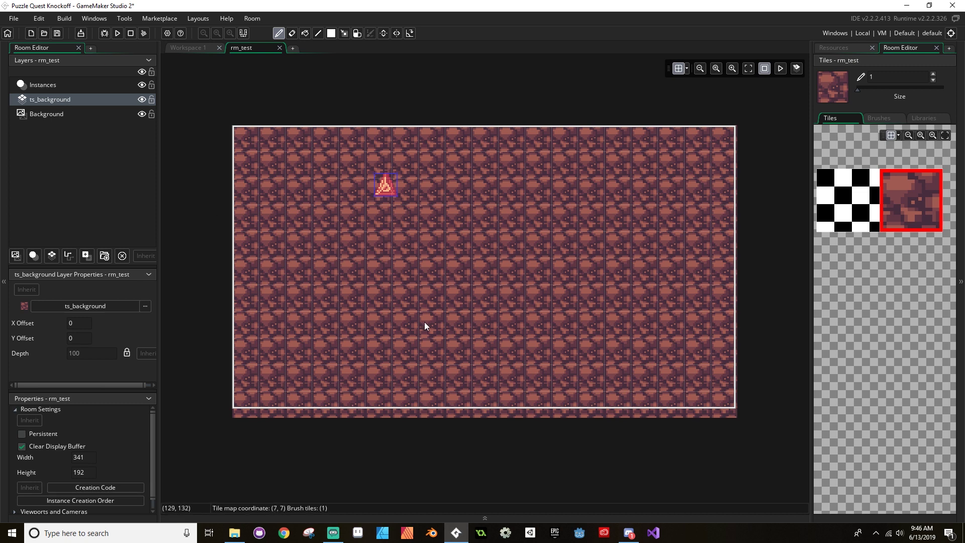
{"action": "left_click", "coordinate": [53, 257]}
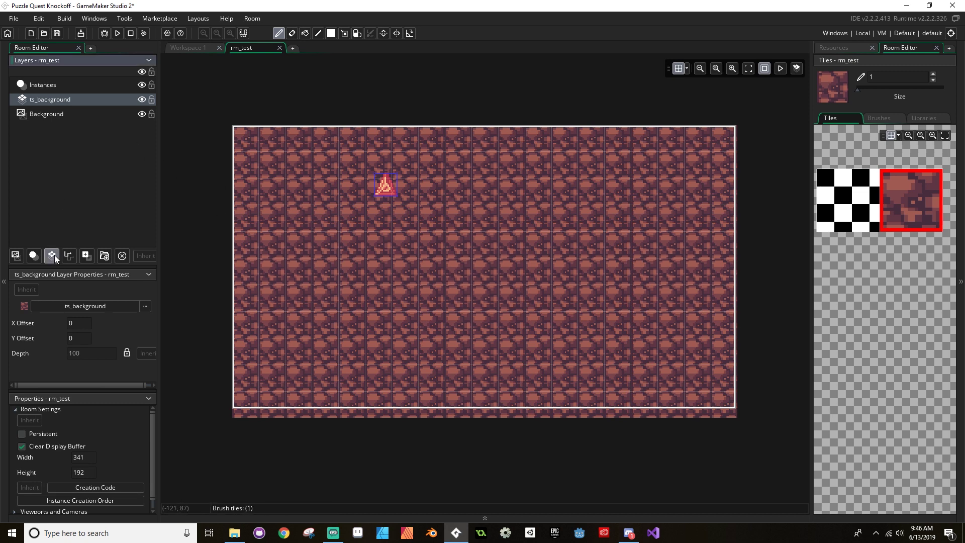
{"action": "left_click", "coordinate": [52, 256]}
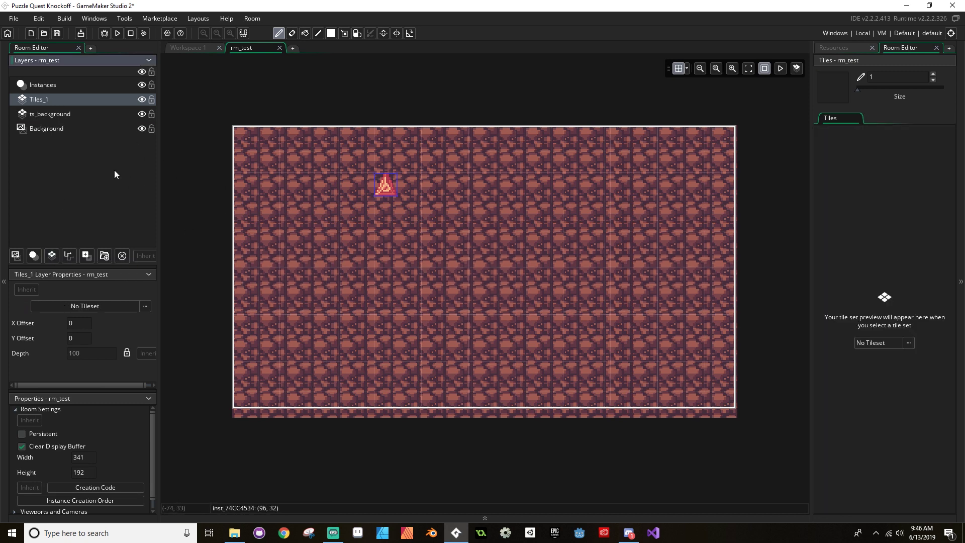
{"action": "right_click", "coordinate": [51, 99]}
{"action": "left_click", "coordinate": [74, 112]}
{"action": "type", "text": "ts_foreground"}
{"action": "key", "text": "Return"}
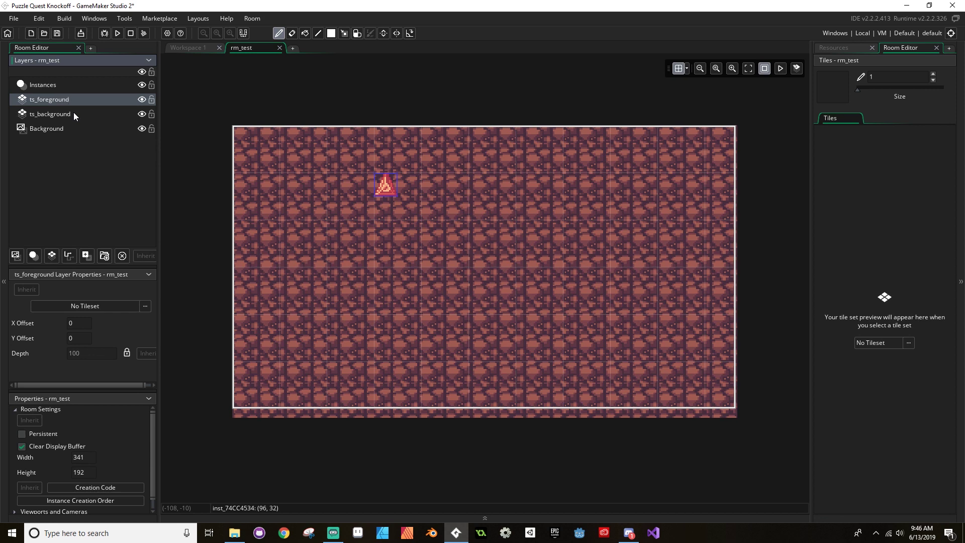
Assign the ts_foreground tile set to the ts_foreground layer and select its orange rock tile for painting.
{"action": "left_click", "coordinate": [145, 306]}
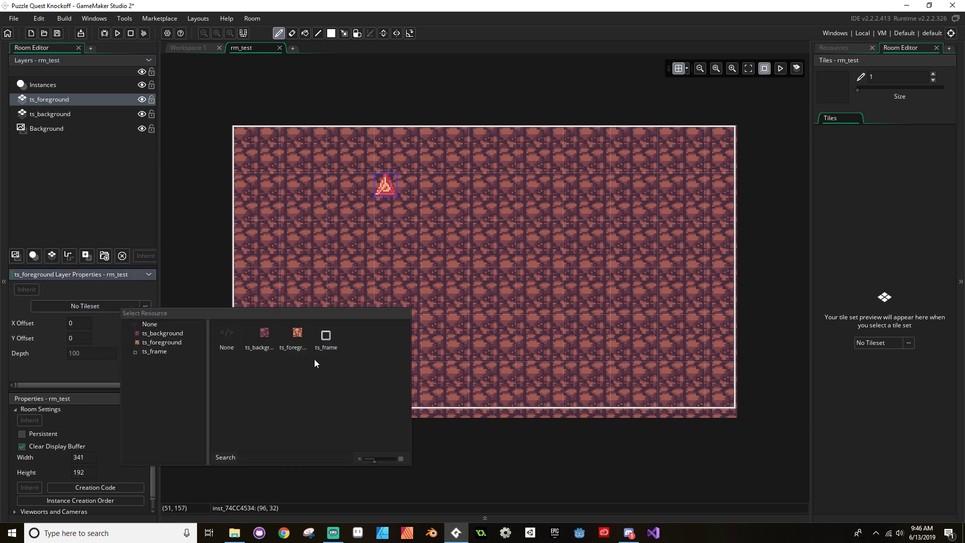
{"action": "left_click", "coordinate": [297, 337]}
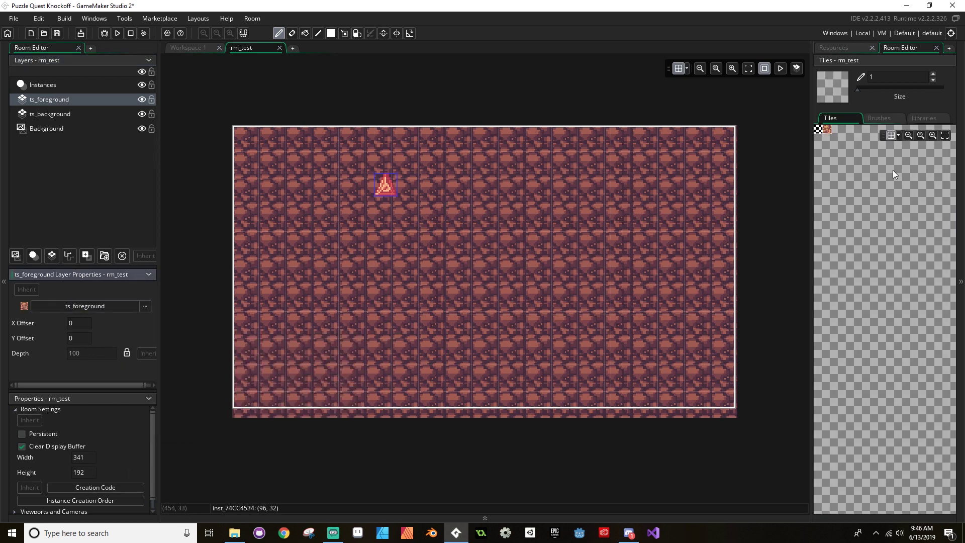
{"action": "left_click", "coordinate": [830, 129]}
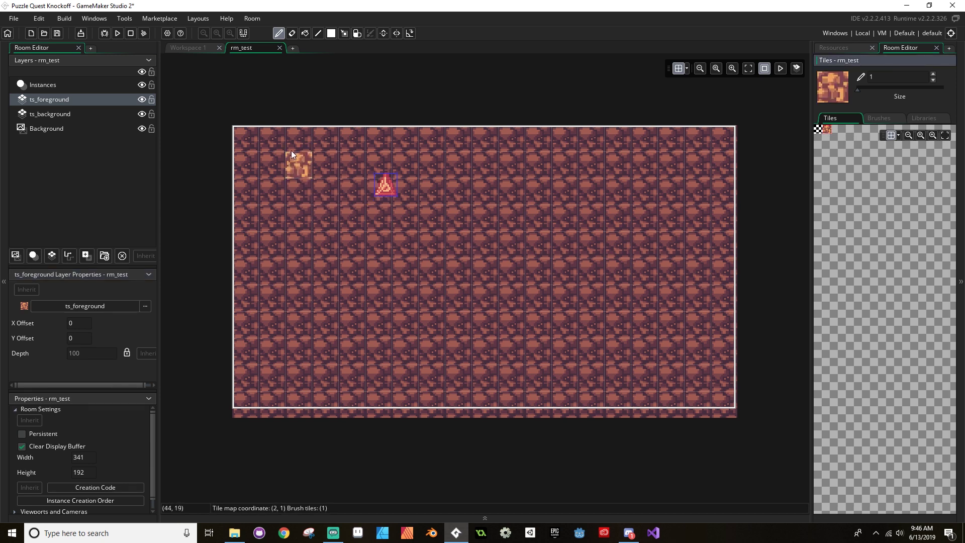
Paint a one-tile-wide border of the foreground rock tile around all four edges of the room.
{"action": "left_click_drag", "start_coordinate": [249, 144], "coordinate": [319, 145]}
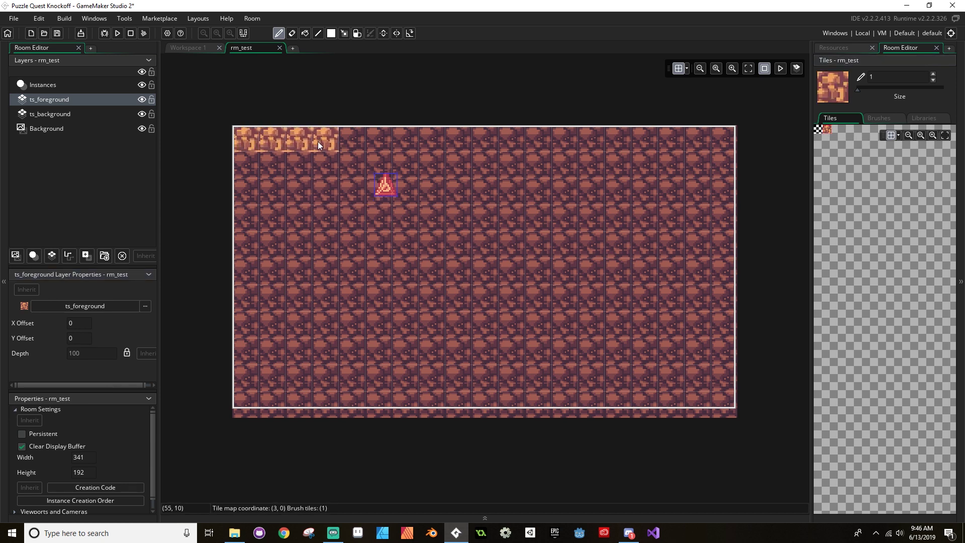
{"action": "left_click_drag", "start_coordinate": [429, 140], "coordinate": [686, 145]}
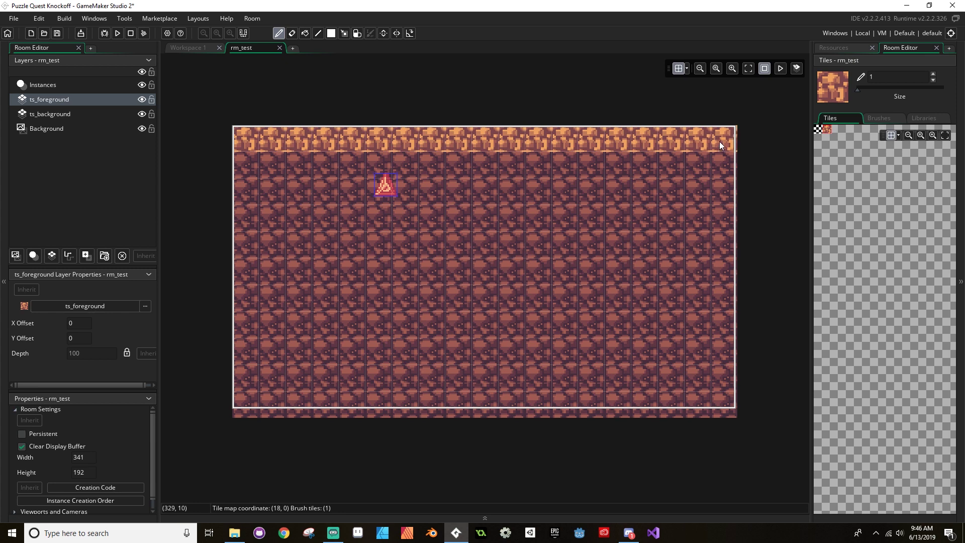
{"action": "mouse_move", "coordinate": [246, 154]}
{"action": "left_mouse_down"}
{"action": "mouse_move", "coordinate": [238, 400]}
{"action": "mouse_move", "coordinate": [435, 414]}
{"action": "mouse_move", "coordinate": [661, 408]}
{"action": "left_mouse_up"}
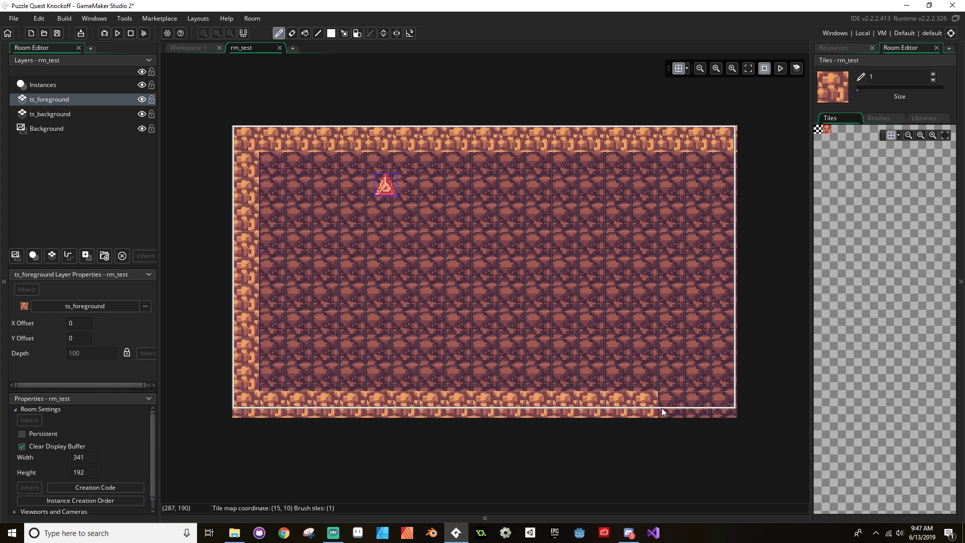
{"action": "left_click_drag", "start_coordinate": [723, 394], "coordinate": [725, 355]}
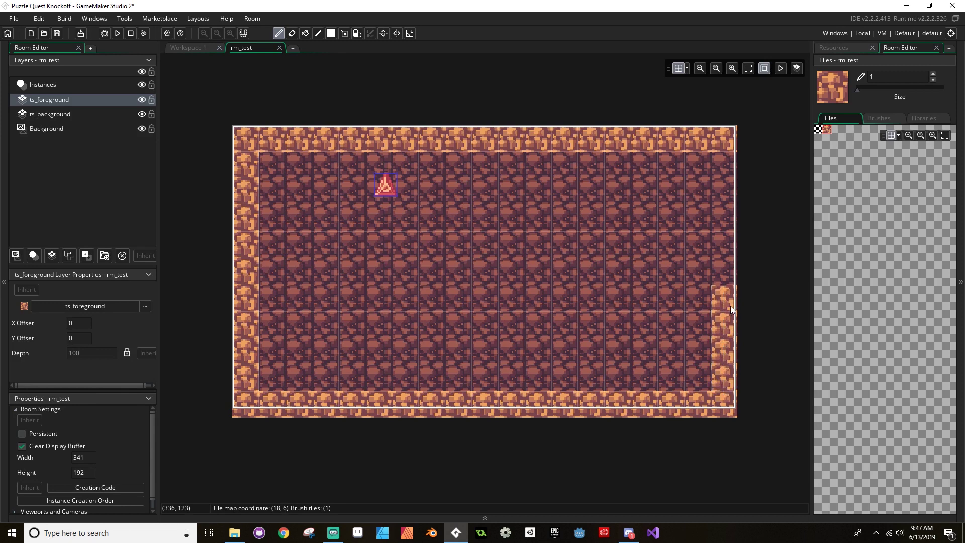
{"action": "left_click_drag", "start_coordinate": [730, 184], "coordinate": [726, 166]}
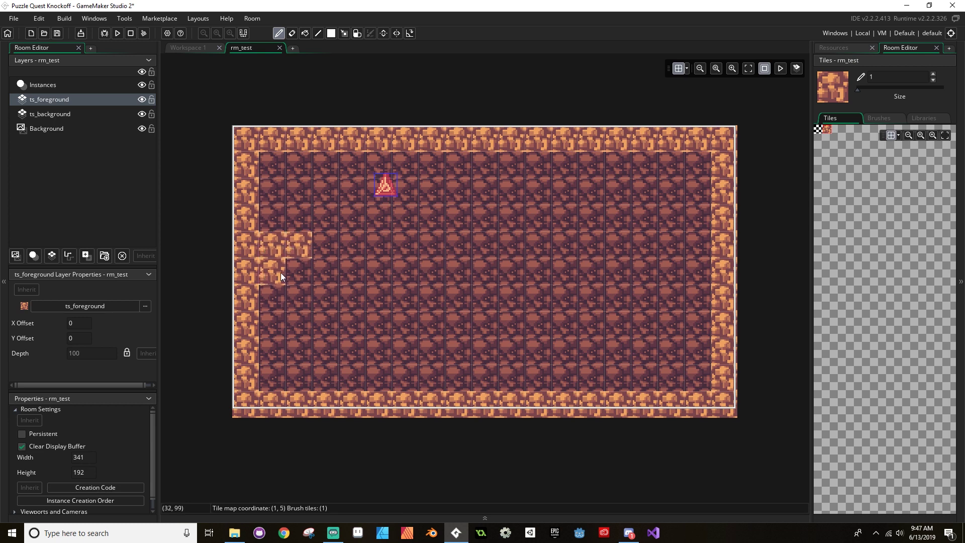
Paint two-tile-high foreground blocks at mid-height on both sides and two-tile-wide vertical columns flanking the central area.
{"action": "left_click_drag", "start_coordinate": [278, 275], "coordinate": [295, 273]}
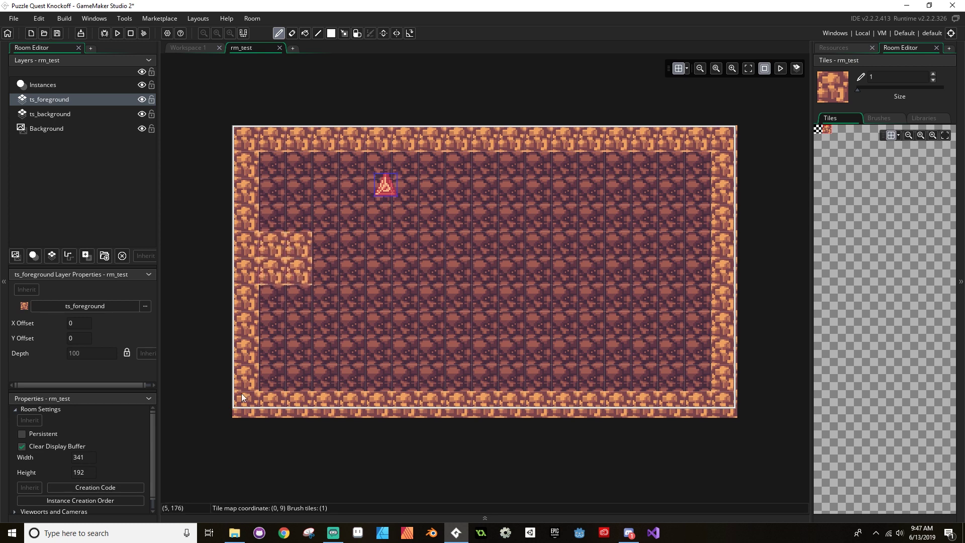
{"action": "left_click_drag", "start_coordinate": [327, 164], "coordinate": [330, 305]}
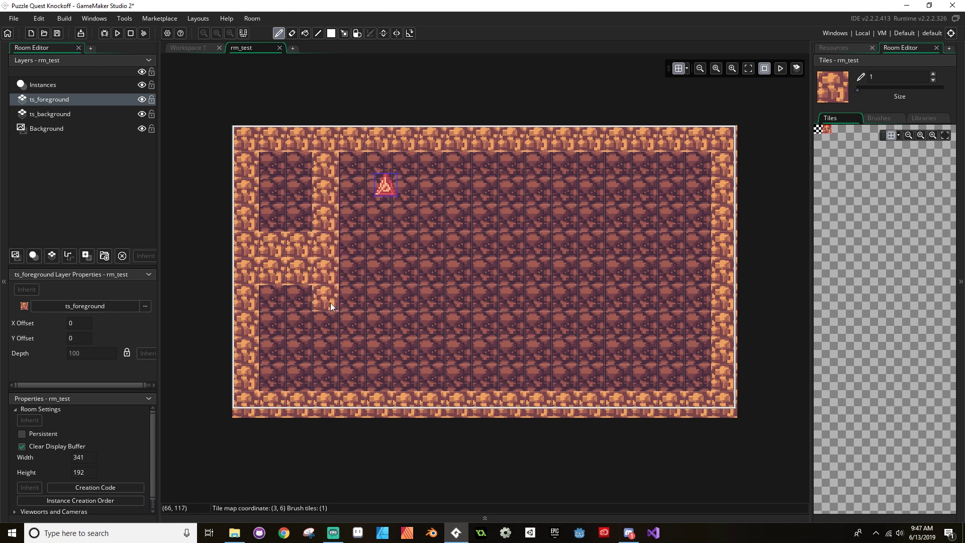
{"action": "left_click_drag", "start_coordinate": [330, 362], "coordinate": [329, 373]}
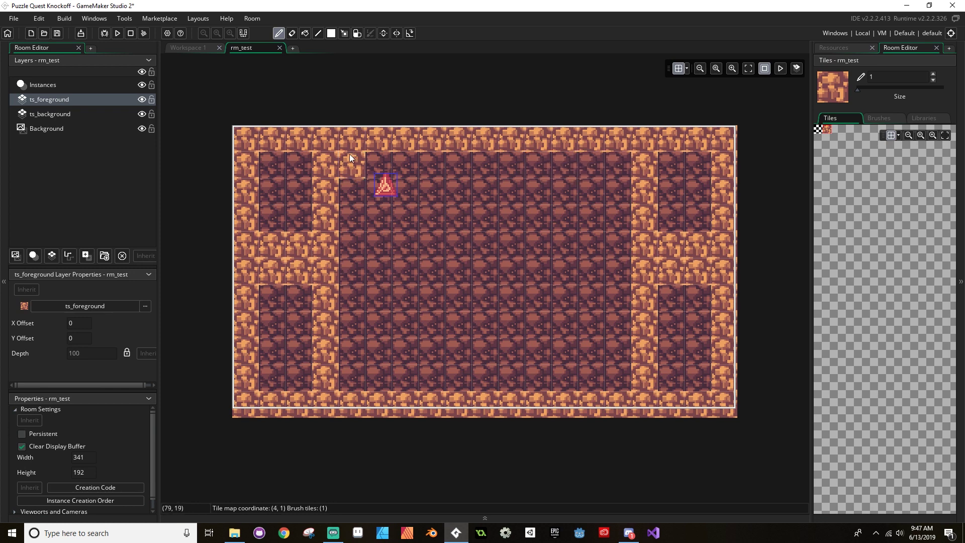
{"action": "left_click_drag", "start_coordinate": [350, 158], "coordinate": [356, 250]}
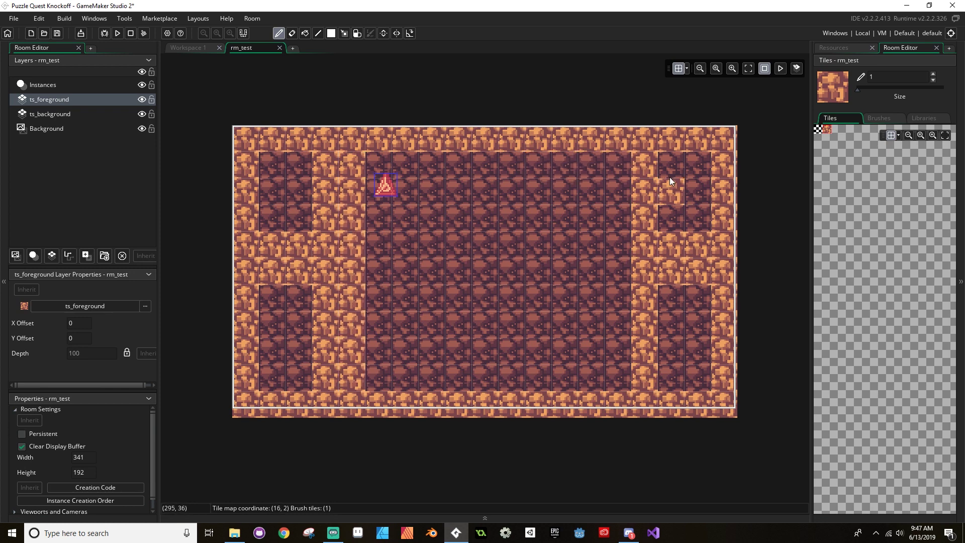
{"action": "left_click_drag", "start_coordinate": [615, 162], "coordinate": [617, 191]}
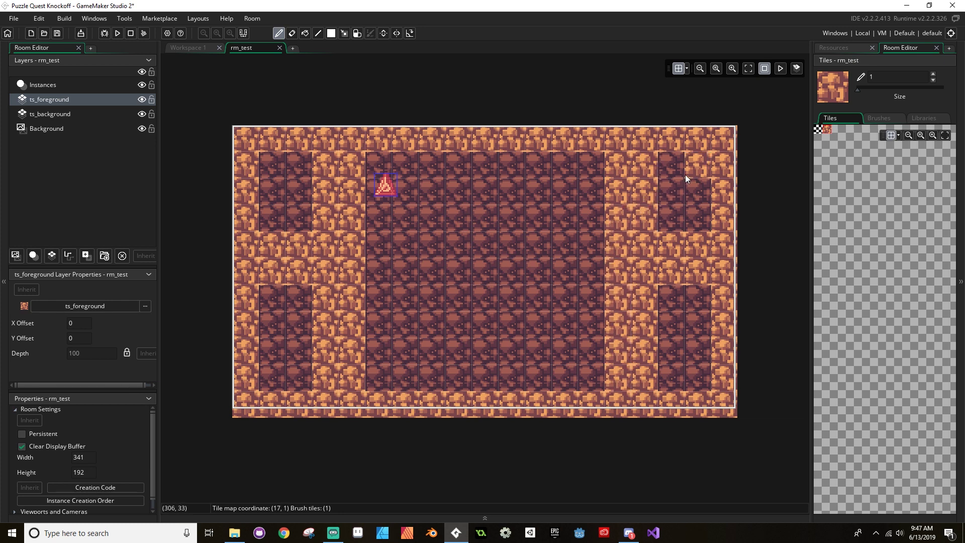
Move the Instances layer between the ts_foreground and ts_background layers.
{"action": "mouse_move", "coordinate": [627, 230]}
{"action": "middle_mouse_down"}
{"action": "mouse_move", "coordinate": [614, 208]}
{"action": "mouse_move", "coordinate": [626, 195]}
{"action": "middle_mouse_up"}
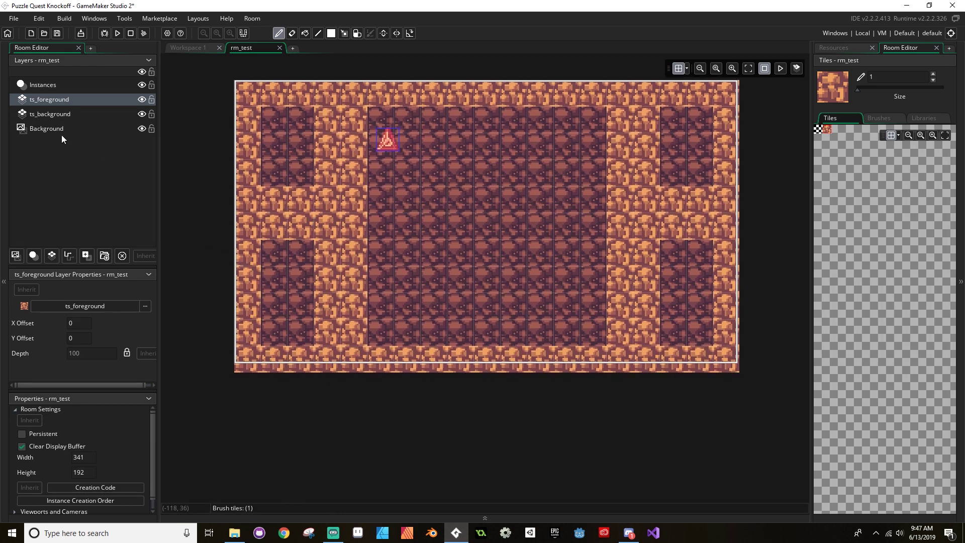
{"action": "left_click", "coordinate": [40, 85]}
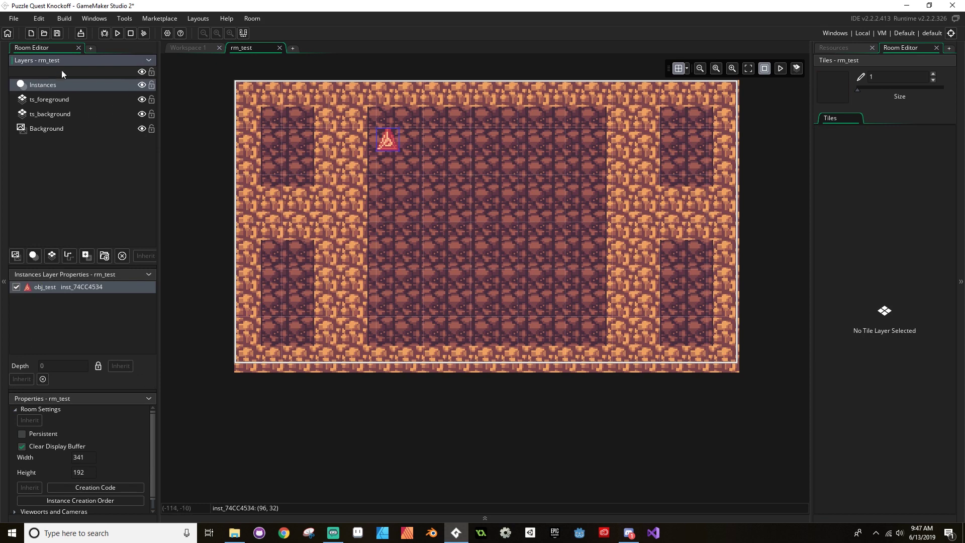
{"action": "left_click_drag", "start_coordinate": [38, 84], "coordinate": [31, 108]}
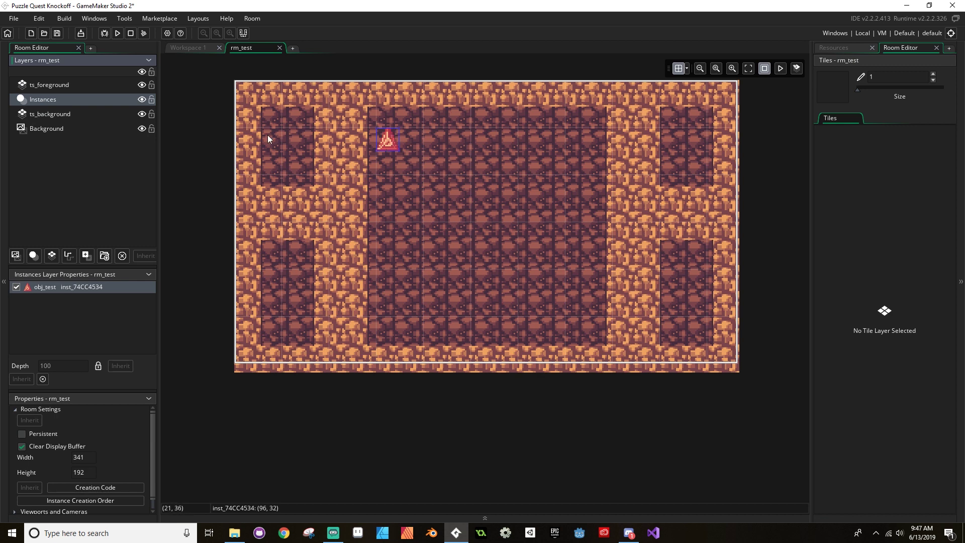
Add a new tile layer above Instances and name it ts_frame.
{"action": "left_click", "coordinate": [54, 256]}
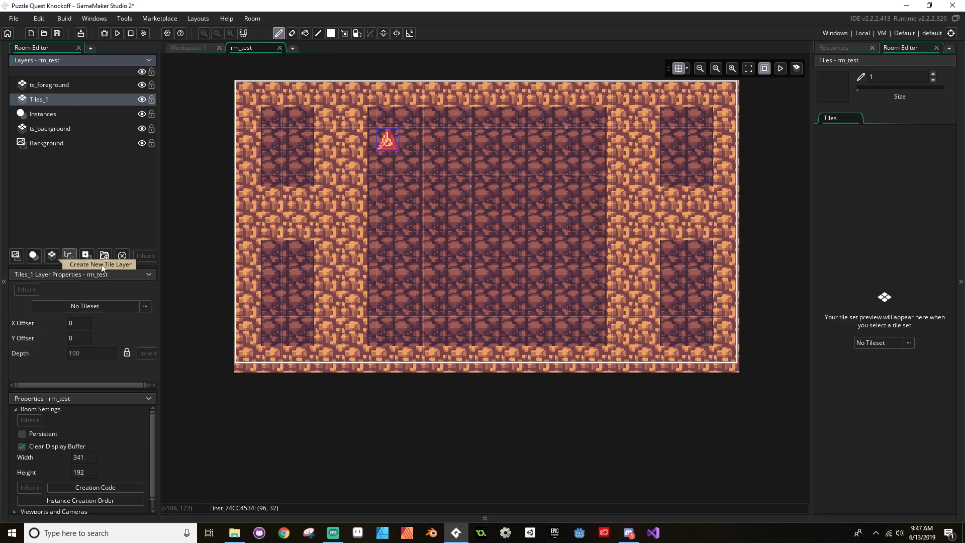
{"action": "right_click", "coordinate": [44, 99]}
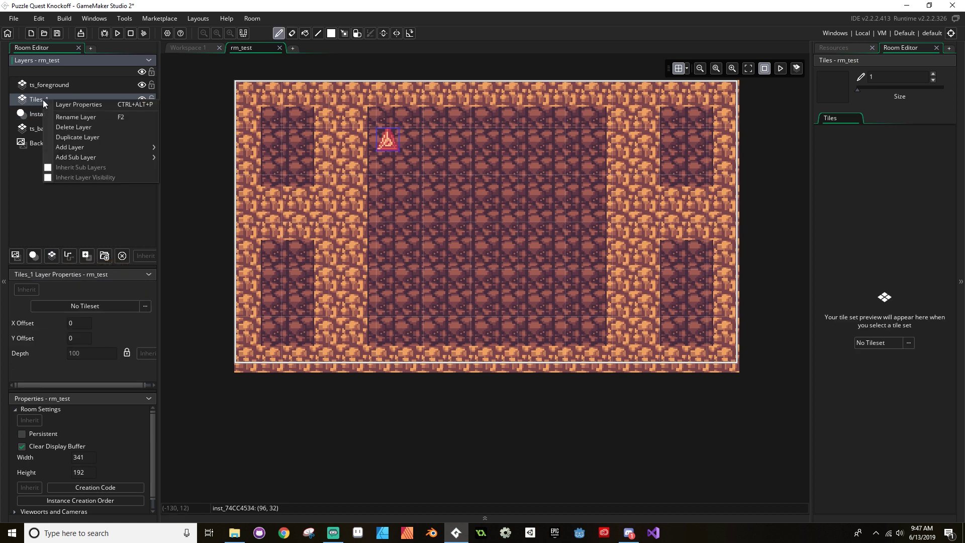
{"action": "left_click", "coordinate": [67, 119]}
{"action": "type", "text": "ts_"}
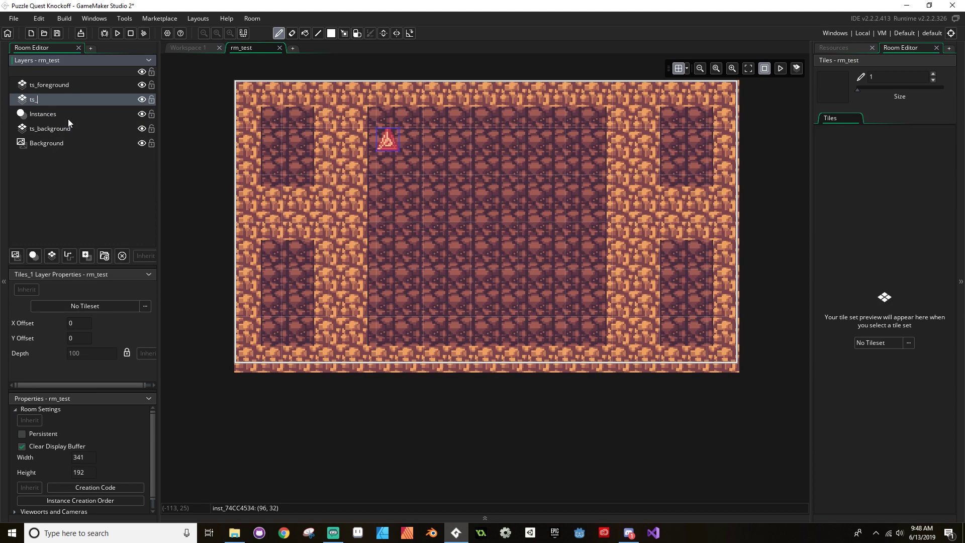
{"action": "type", "text": "frame"}
{"action": "key", "text": "Return"}
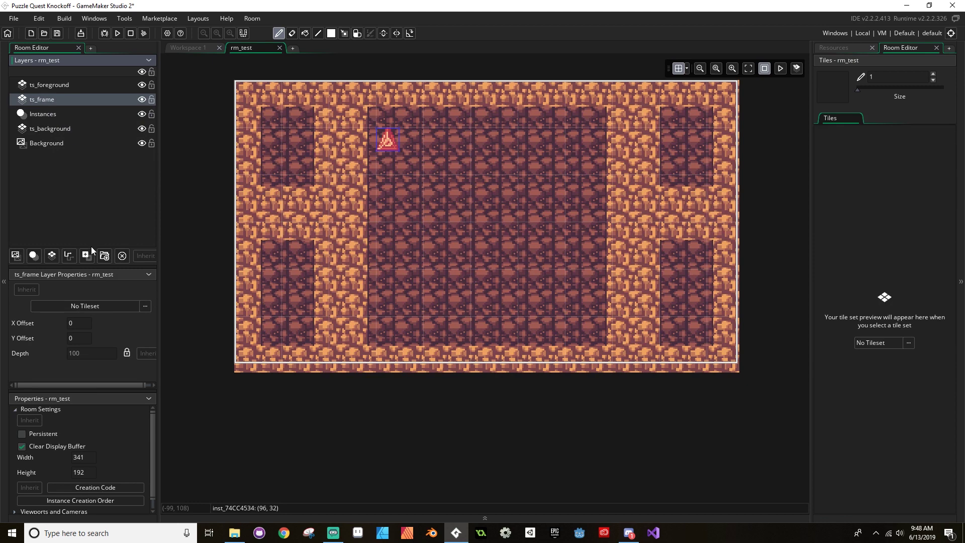
Assign the ts_frame tile set to the ts_frame layer and select the frame's upper-left corner tile.
{"action": "left_click", "coordinate": [115, 305]}
{"action": "left_click", "coordinate": [300, 347]}
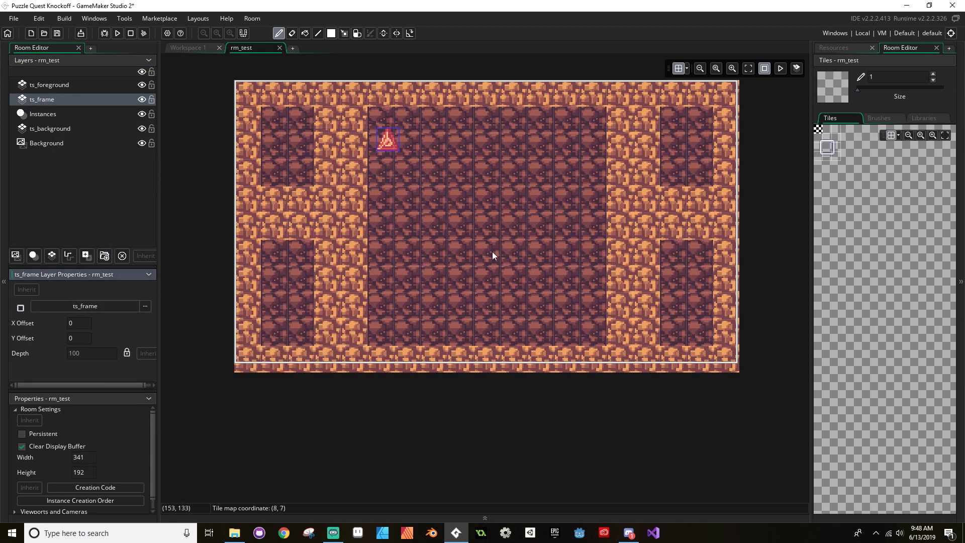
{"action": "middle_click_drag", "start_coordinate": [849, 168], "coordinate": [903, 242]}
{"action": "scroll", "coordinate": [867, 161], "scroll_direction": "up", "scroll_amount": 6, "text": "ctrl"}
{"action": "scroll", "coordinate": [858, 237], "scroll_direction": "down", "scroll_amount": 3, "text": "ctrl"}
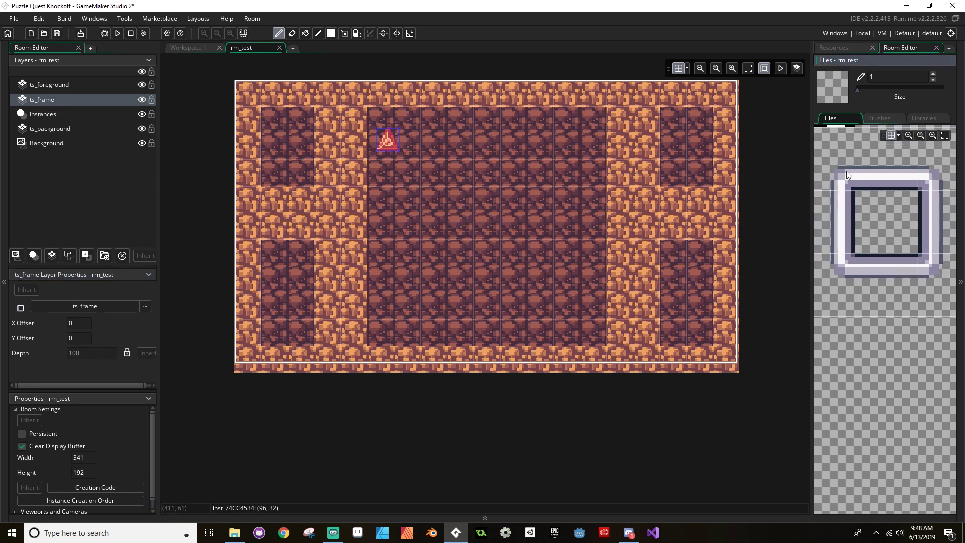
{"action": "left_click", "coordinate": [846, 171]}
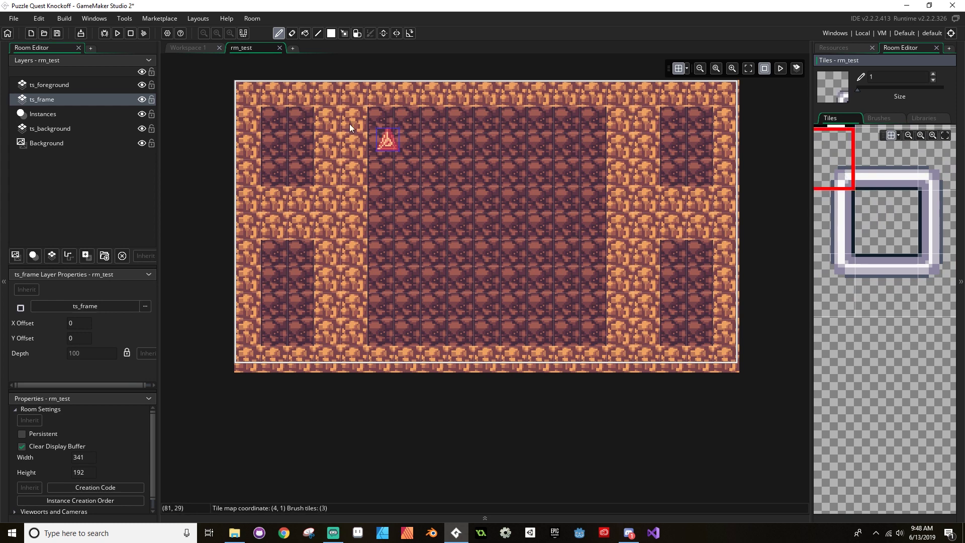
Move the ts_frame layer above ts_foreground and place upper-left corner tiles on the central board and the four side panels.
{"action": "left_click_drag", "start_coordinate": [35, 98], "coordinate": [33, 76]}
{"action": "left_click", "coordinate": [360, 89]}
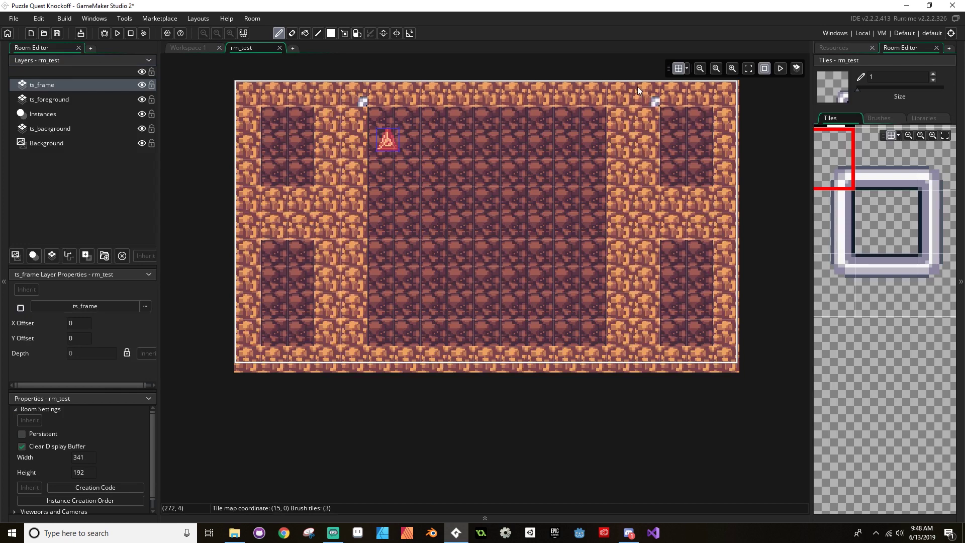
{"action": "left_click", "coordinate": [650, 222]}
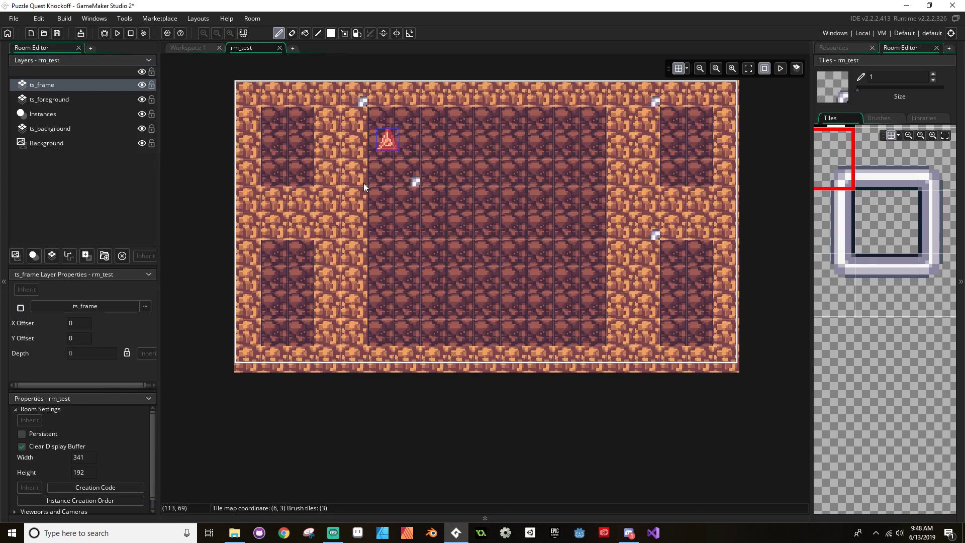
{"action": "left_click", "coordinate": [240, 231]}
{"action": "left_click", "coordinate": [238, 92]}
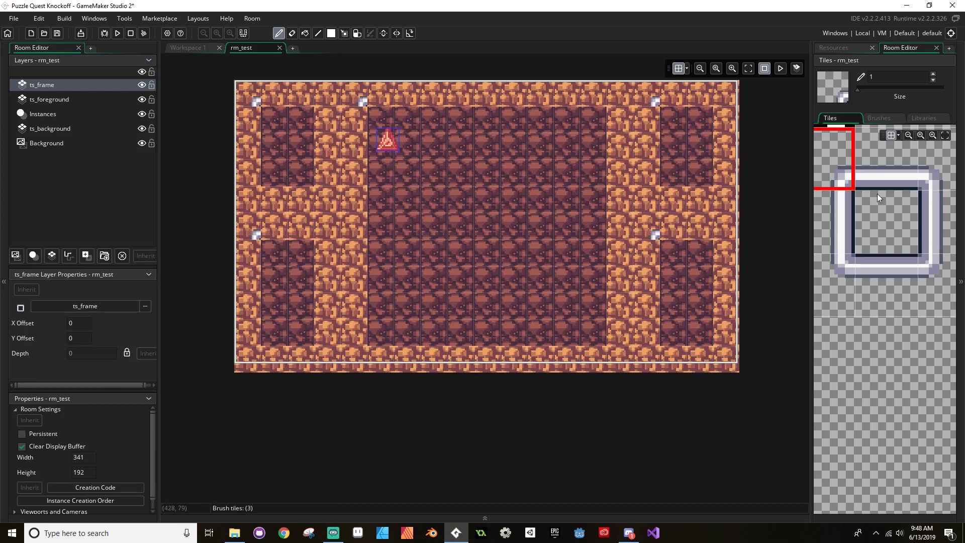
Place the frame's upper-right corner tile on the central board and each of the four side panels.
{"action": "left_click", "coordinate": [930, 176]}
{"action": "left_click", "coordinate": [327, 96]}
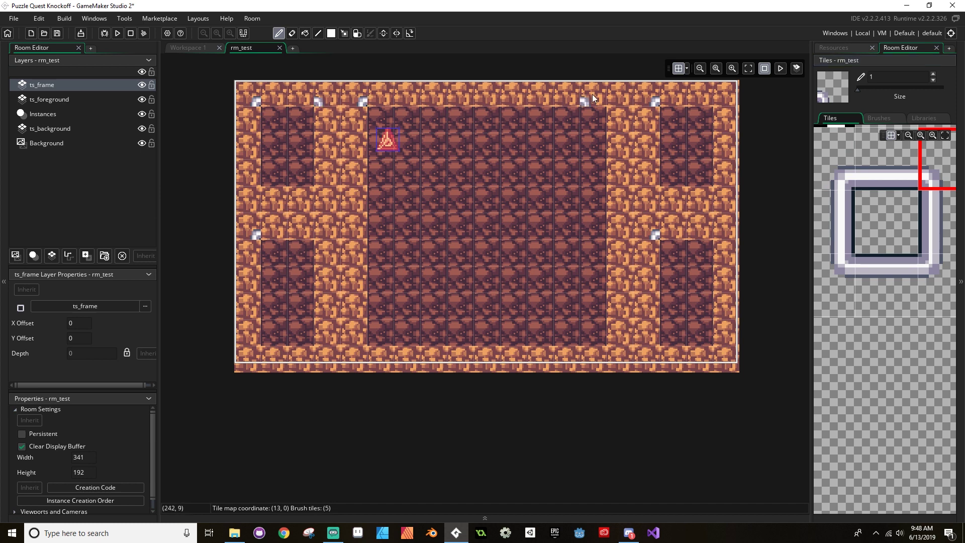
{"action": "left_click", "coordinate": [631, 92]}
{"action": "left_click", "coordinate": [719, 235]}
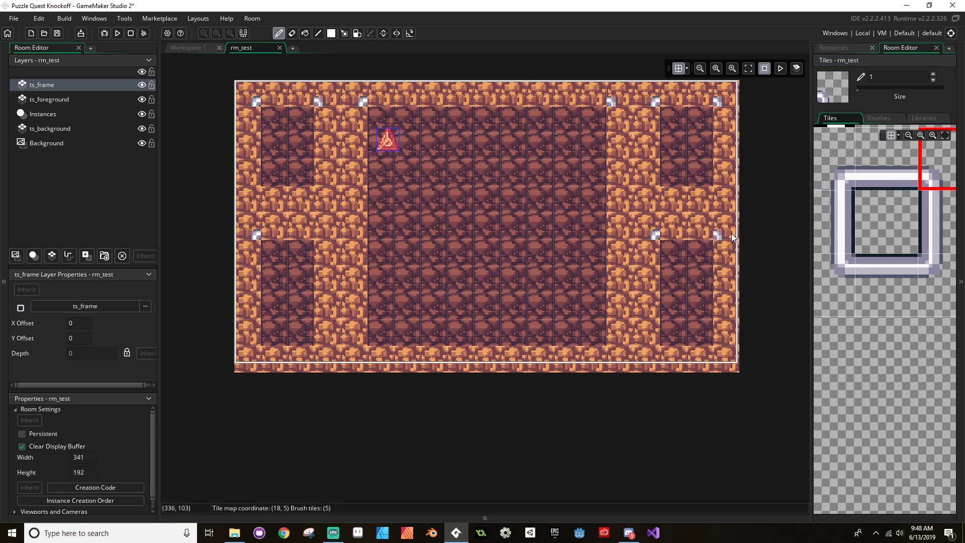
Place the frame's lower-left corner tile on the central board and each of the four side panels.
{"action": "left_click", "coordinate": [843, 276]}
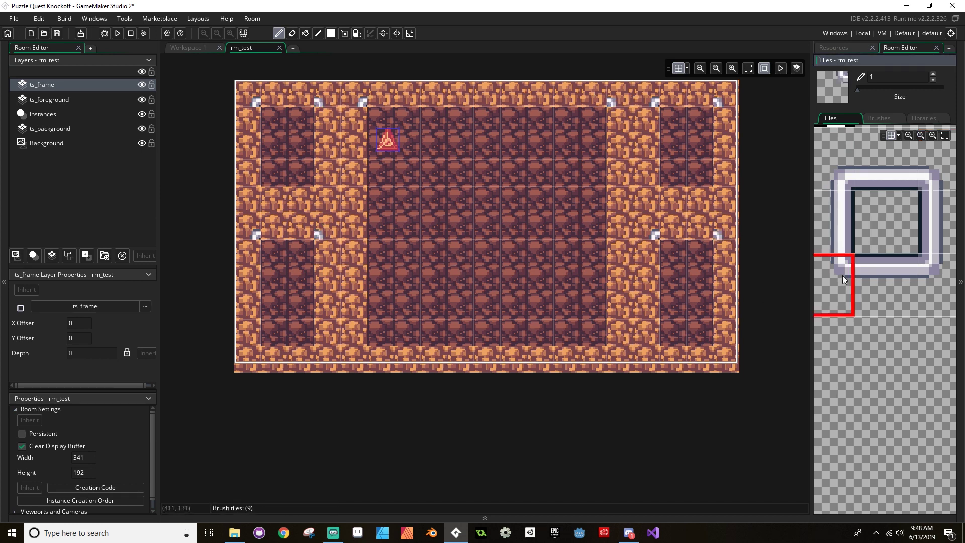
{"action": "left_click", "coordinate": [247, 357]}
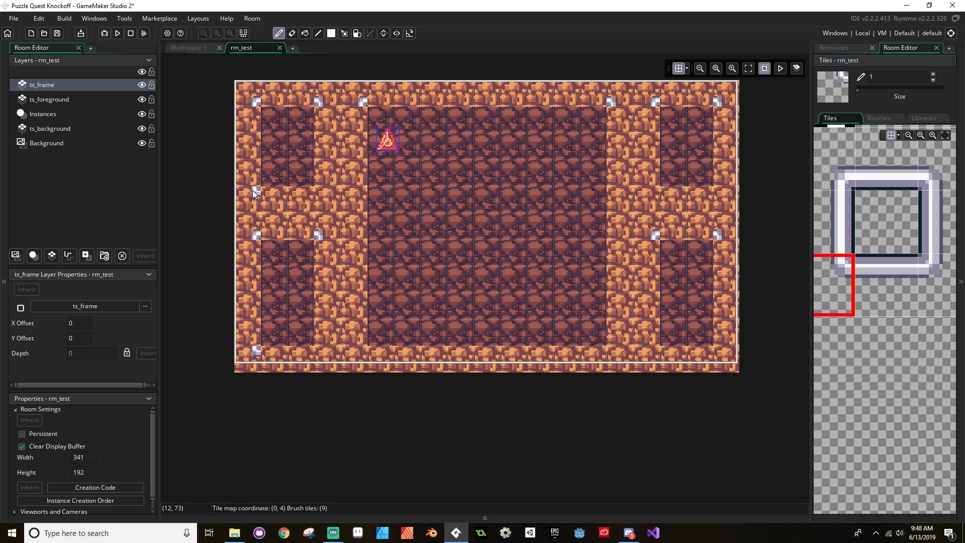
{"action": "left_click", "coordinate": [357, 358]}
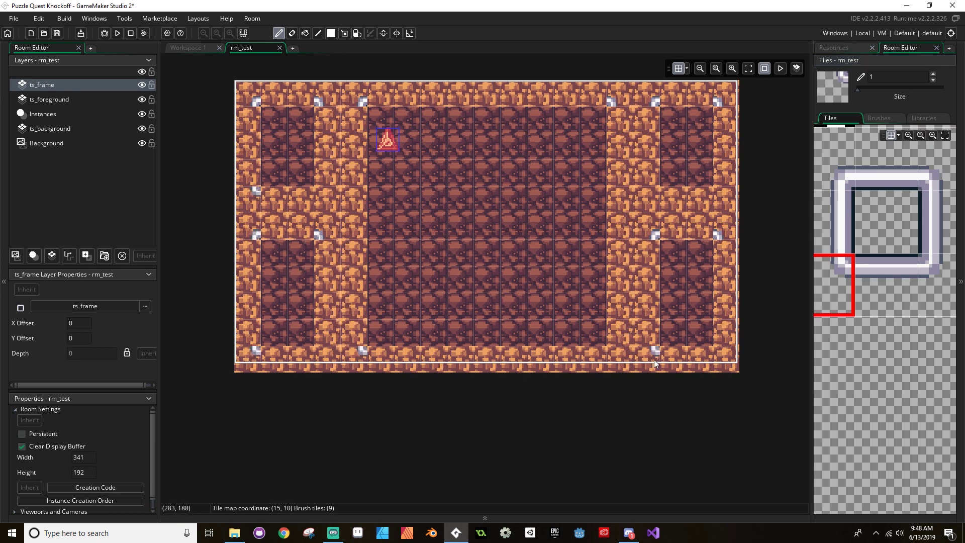
{"action": "left_click", "coordinate": [653, 360]}
{"action": "left_click", "coordinate": [644, 203]}
Place the frame's lower-right corner tile on the central board and each of the four side panels.
{"action": "left_click", "coordinate": [936, 284]}
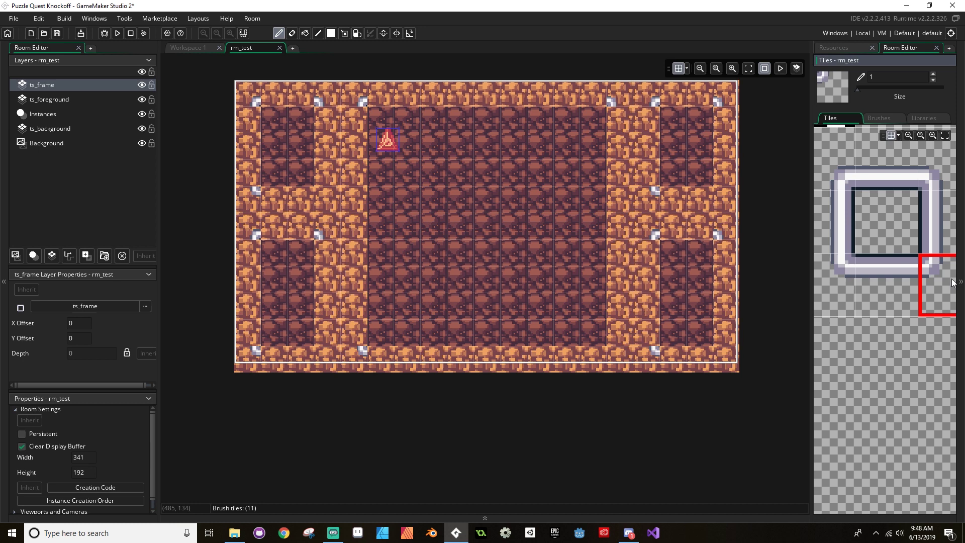
{"action": "left_click", "coordinate": [725, 364]}
{"action": "left_click", "coordinate": [728, 210]}
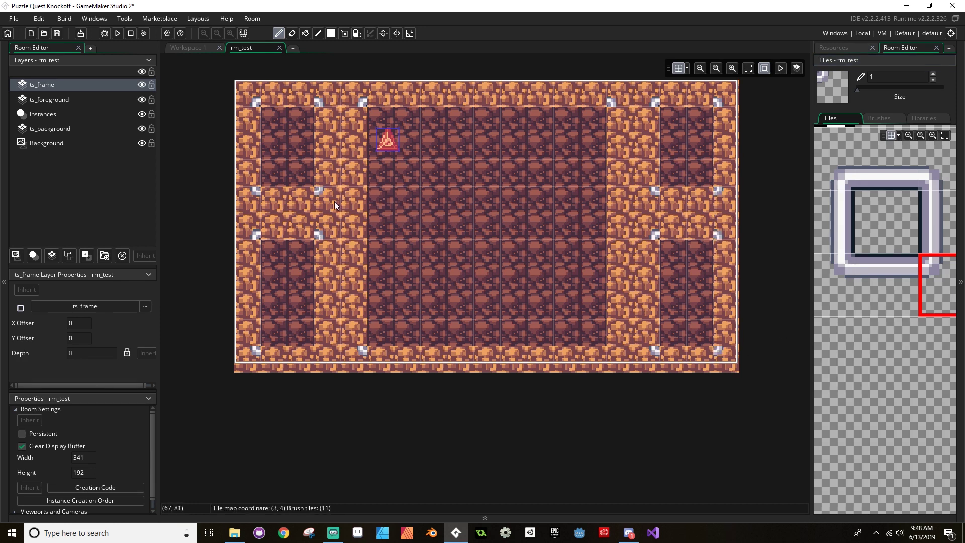
{"action": "left_click", "coordinate": [618, 364]}
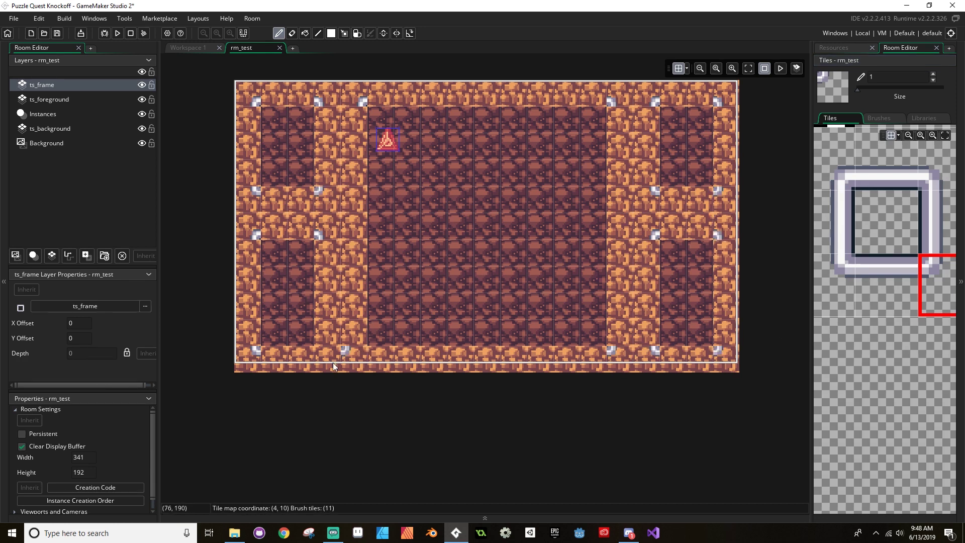
{"action": "left_click", "coordinate": [356, 362]}
Paint the frame's bottom edge tiles between the lower corners of the central board and all four side panels.
{"action": "left_click", "coordinate": [866, 297]}
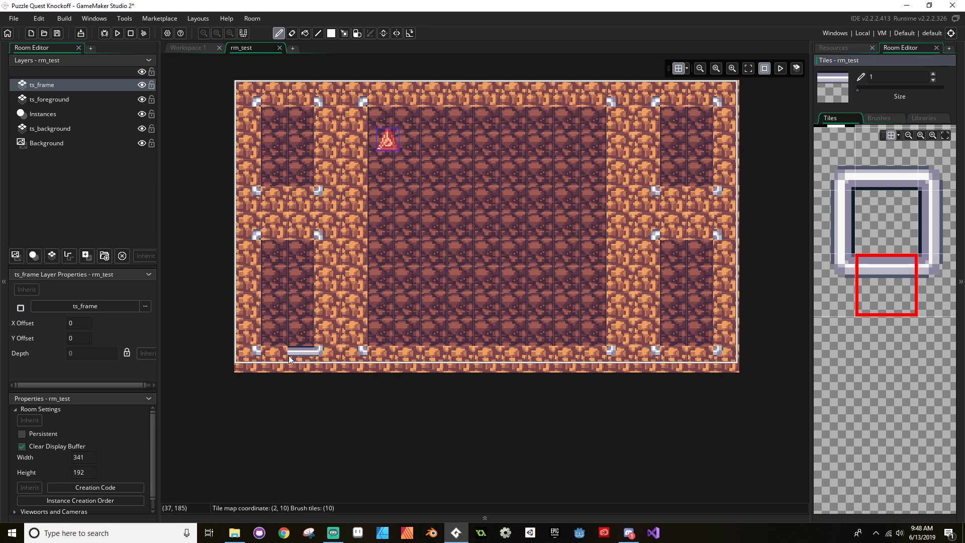
{"action": "left_click_drag", "start_coordinate": [382, 357], "coordinate": [509, 355]}
{"action": "left_click_drag", "start_coordinate": [574, 360], "coordinate": [584, 359]}
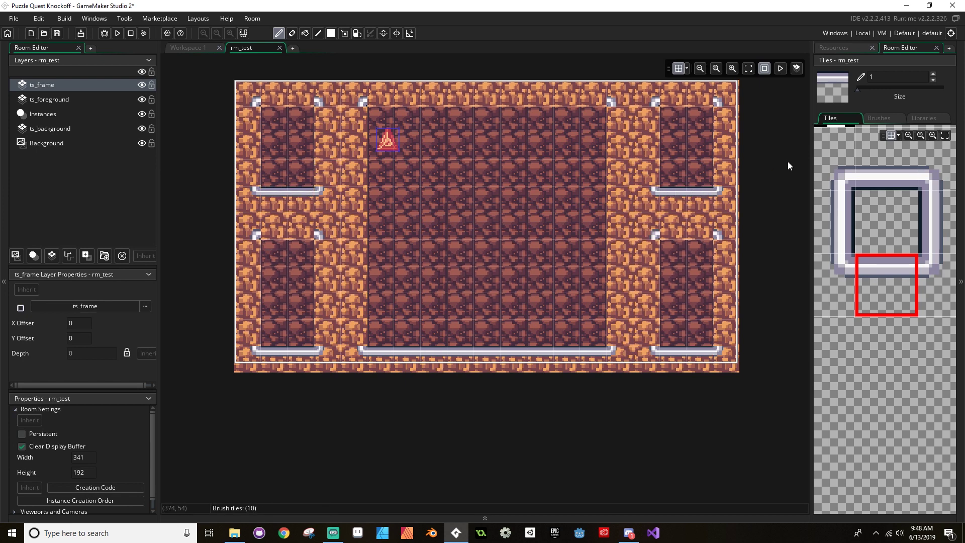
Paint the frame's left edge tiles down the left side of the central board and all four side panels.
{"action": "left_click", "coordinate": [830, 204]}
{"action": "left_click_drag", "start_coordinate": [256, 240], "coordinate": [257, 324]}
{"action": "left_click_drag", "start_coordinate": [256, 108], "coordinate": [255, 183]}
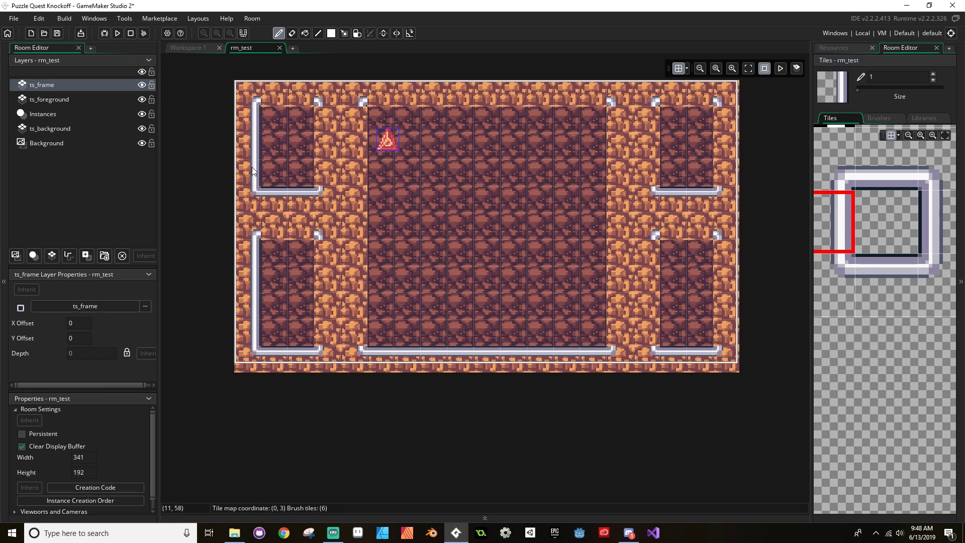
{"action": "left_click_drag", "start_coordinate": [360, 108], "coordinate": [363, 220]}
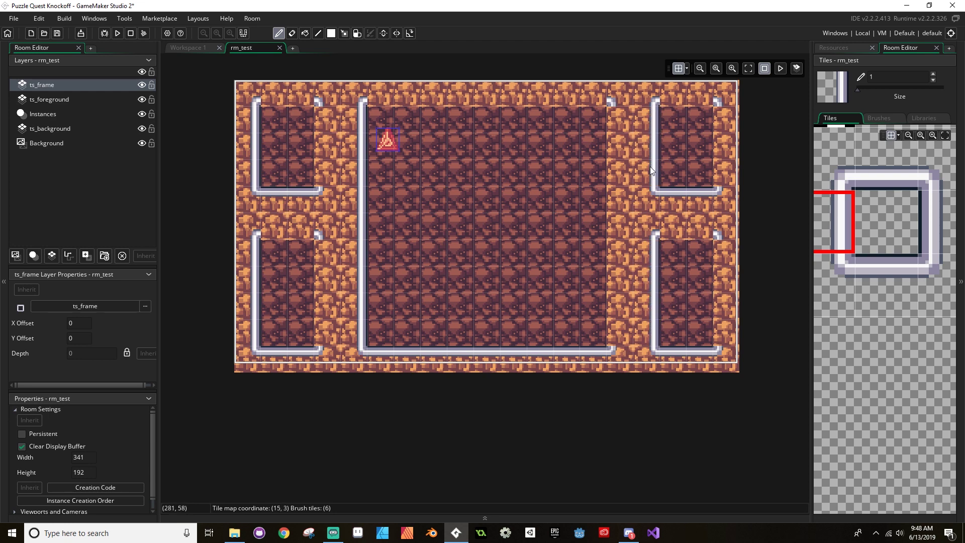
Paint the frame's right edge tiles along the right side of the central board and all four side panels.
{"action": "left_click", "coordinate": [930, 219]}
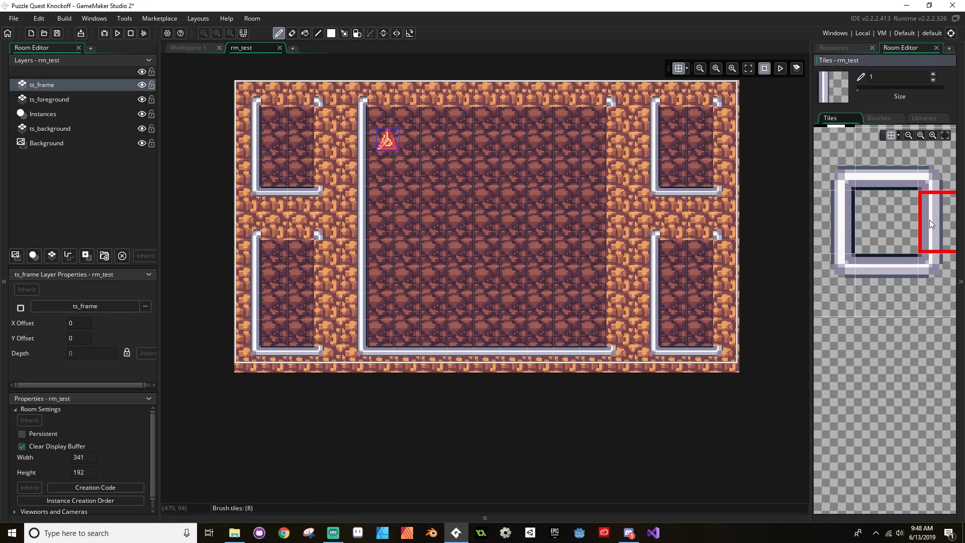
{"action": "left_click_drag", "start_coordinate": [731, 334], "coordinate": [722, 300]}
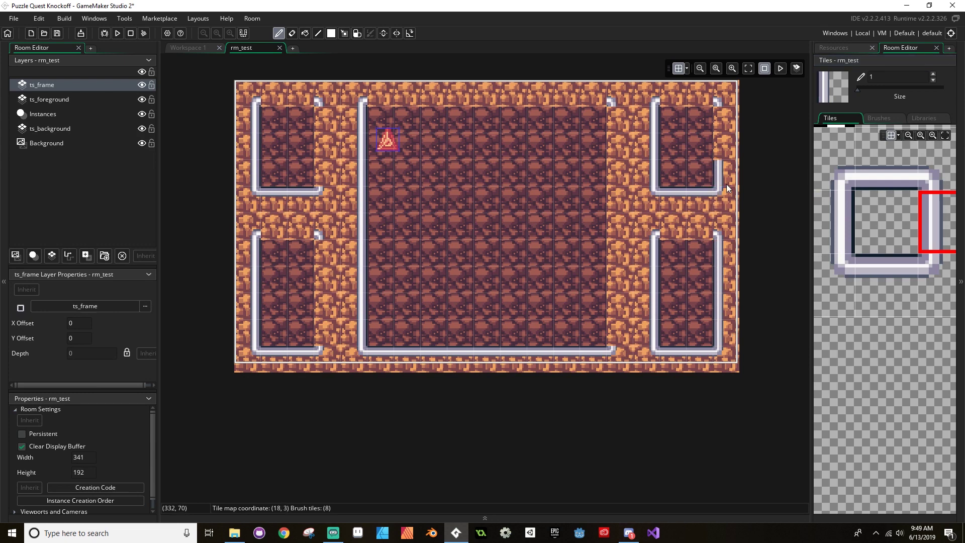
{"action": "left_click_drag", "start_coordinate": [726, 184], "coordinate": [728, 127]}
{"action": "left_click_drag", "start_coordinate": [632, 130], "coordinate": [615, 173]}
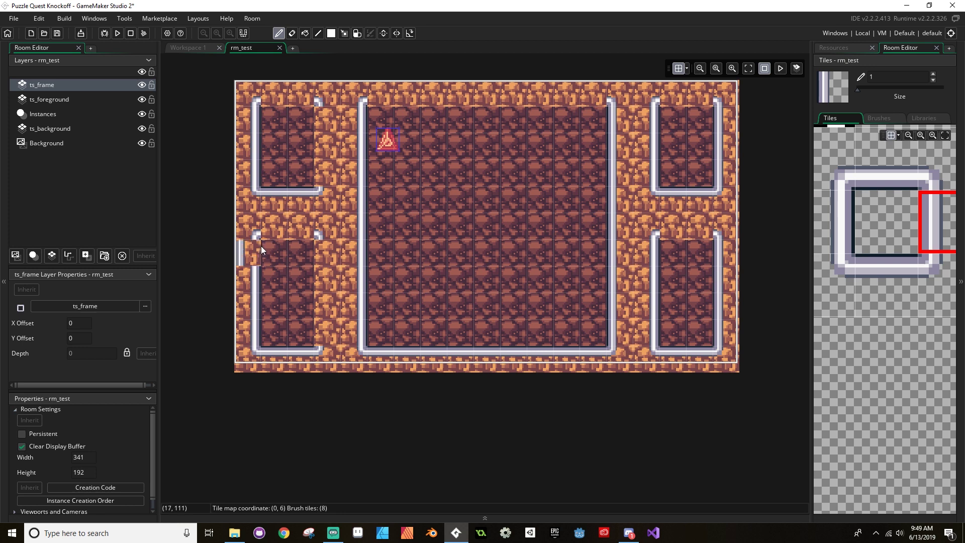
{"action": "mouse_move", "coordinate": [318, 241]}
{"action": "left_mouse_down"}
{"action": "mouse_move", "coordinate": [319, 316]}
{"action": "mouse_move", "coordinate": [327, 263]}
{"action": "left_mouse_up"}
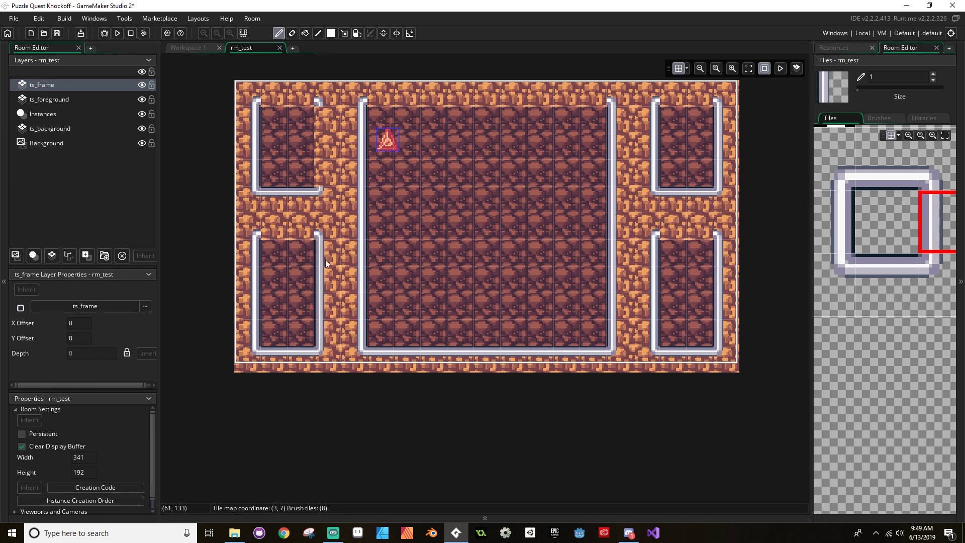
{"action": "left_click", "coordinate": [319, 120]}
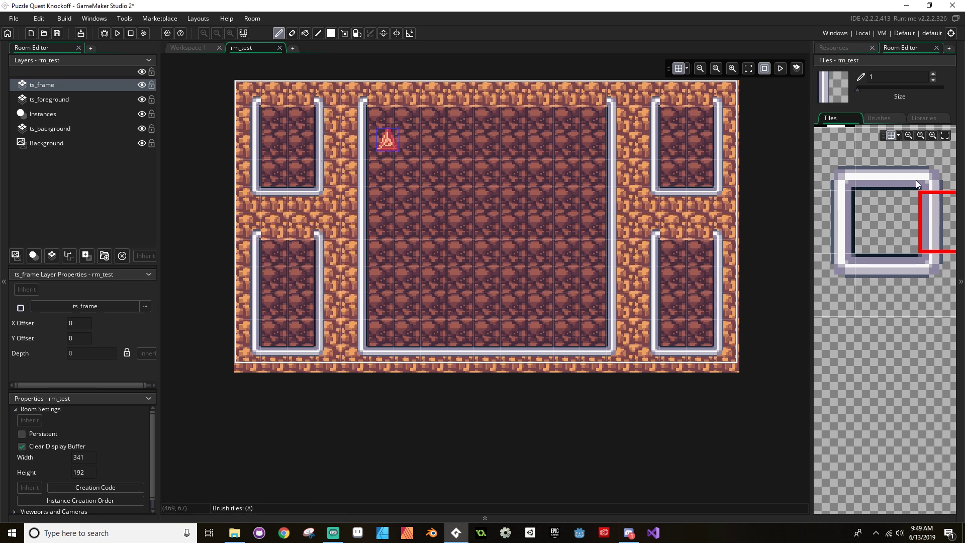
Paint the frame's top edge tiles across the two upper panels, the lower-right panel and the central board.
{"action": "left_click_drag", "start_coordinate": [914, 181], "coordinate": [859, 133]}
{"action": "left_click", "coordinate": [286, 100]}
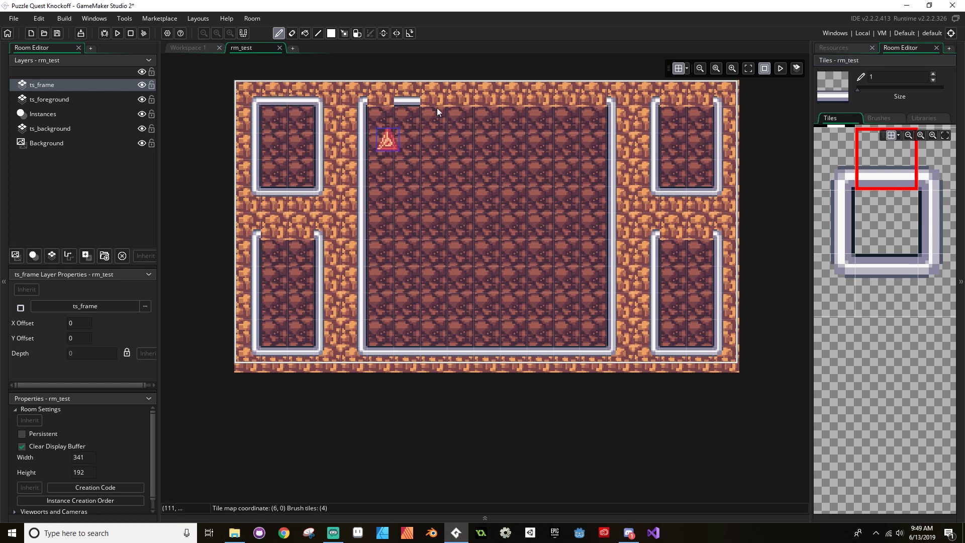
{"action": "left_click", "coordinate": [682, 99]}
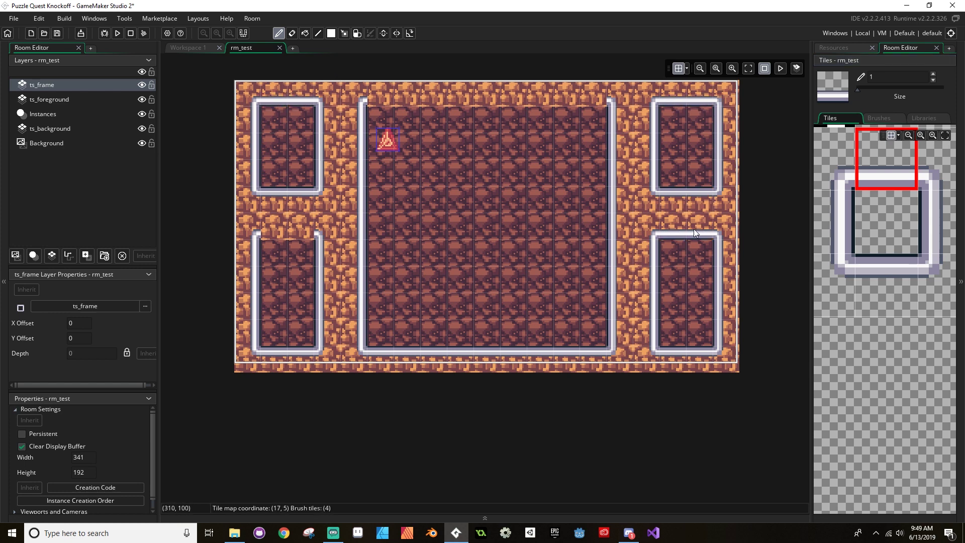
{"action": "left_click_drag", "start_coordinate": [395, 95], "coordinate": [542, 98]}
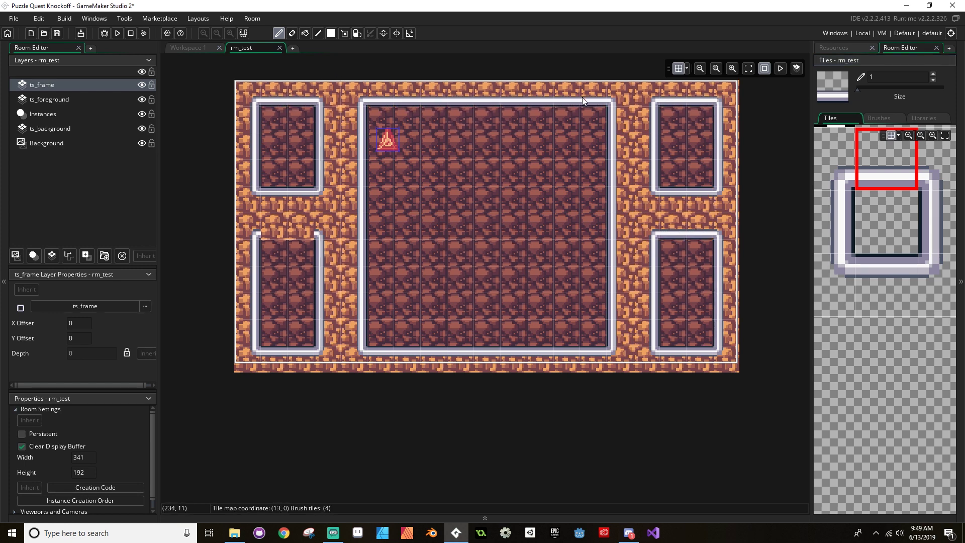
Set the width of the rm_test room to 342.
{"action": "mouse_move", "coordinate": [670, 270]}
{"action": "middle_mouse_down"}
{"action": "mouse_move", "coordinate": [633, 224]}
{"action": "mouse_move", "coordinate": [605, 234]}
{"action": "middle_mouse_up"}
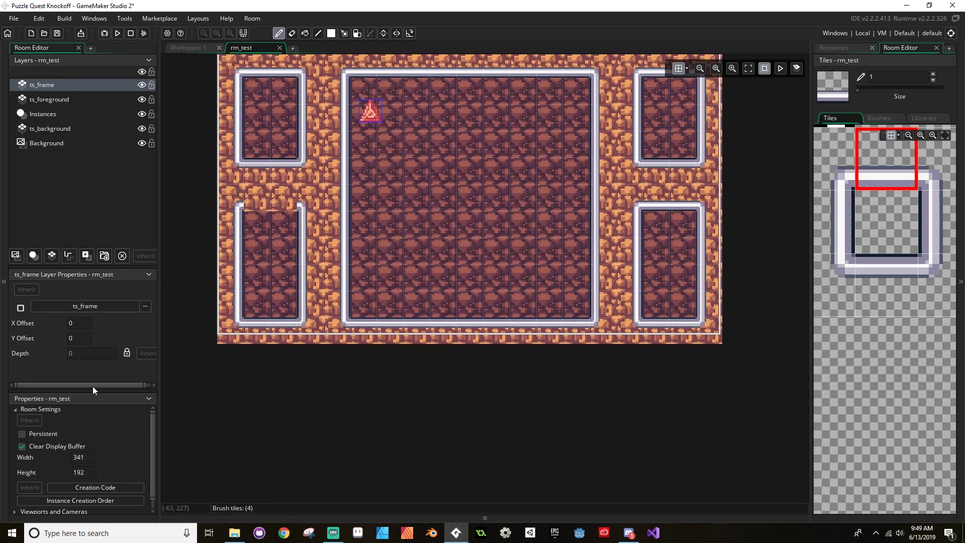
{"action": "middle_click_drag", "start_coordinate": [523, 257], "coordinate": [533, 281]}
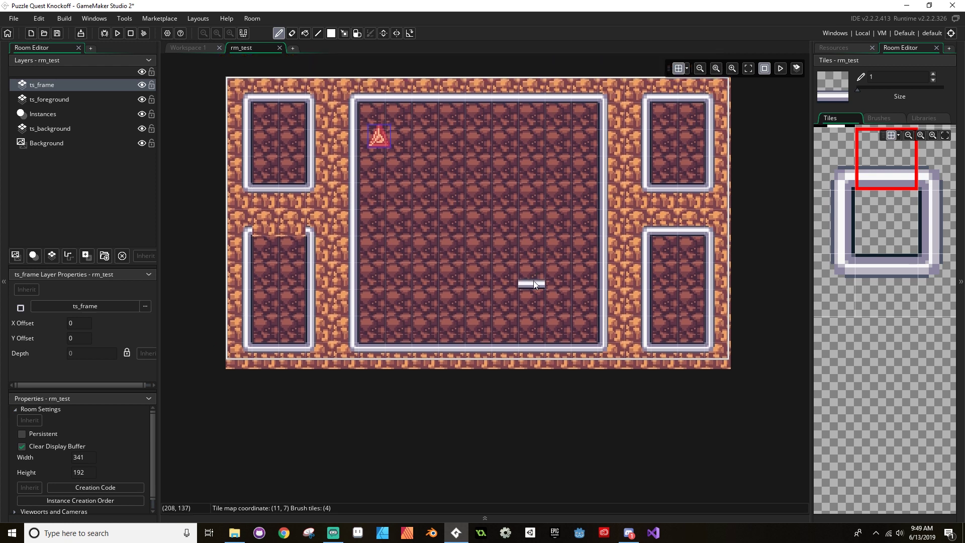
{"action": "left_click", "coordinate": [47, 108]}
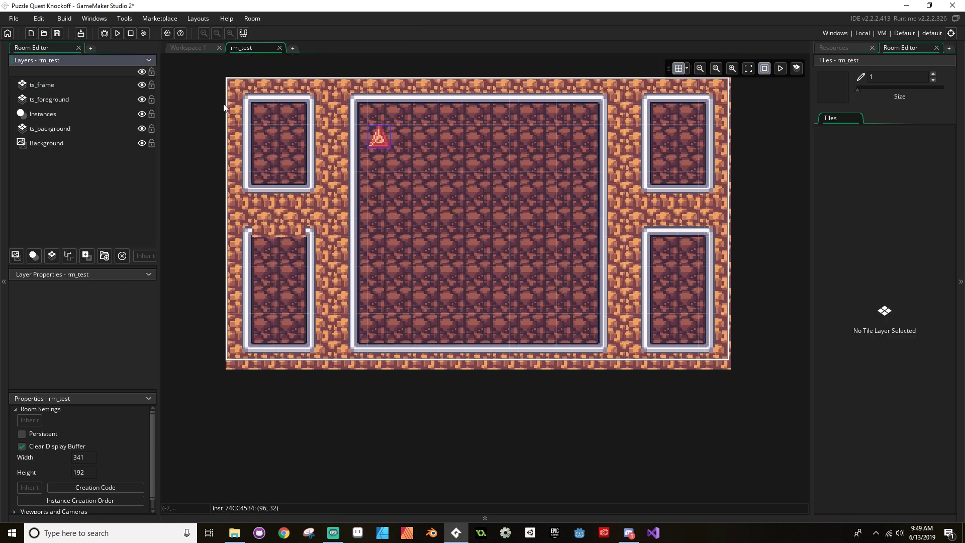
{"action": "left_click", "coordinate": [45, 143]}
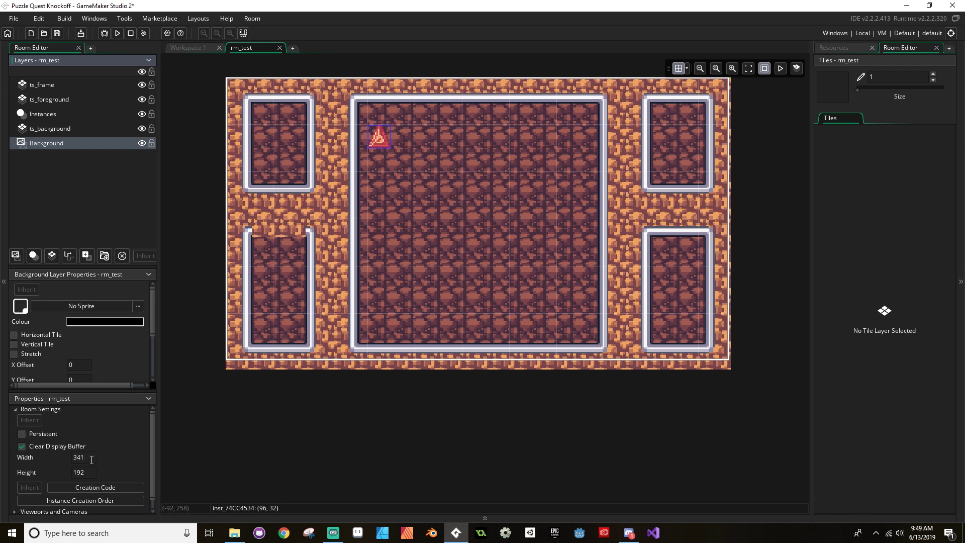
{"action": "left_click", "coordinate": [74, 459]}
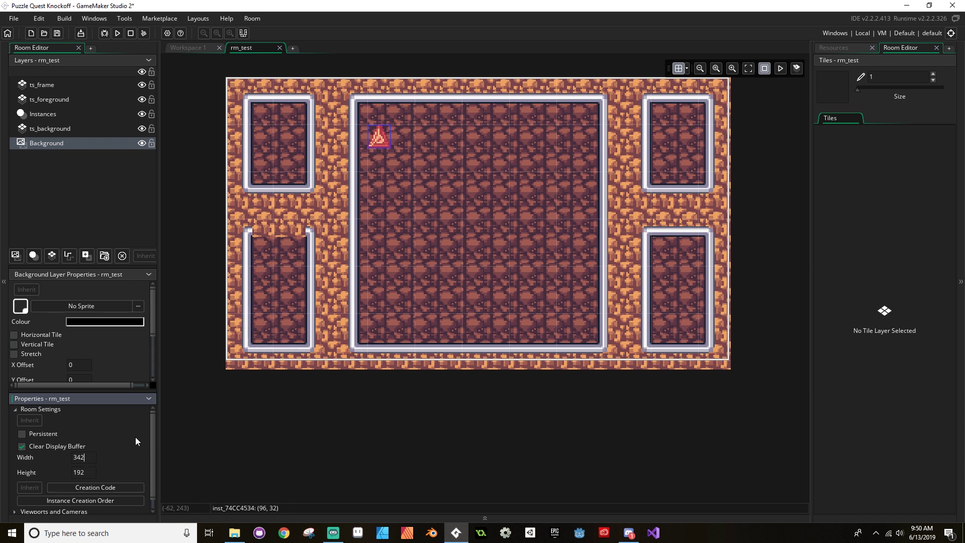
Expand the Viewport 0 settings under Viewports and Cameras and set its camera width to 342.
{"action": "scroll", "coordinate": [136, 441], "scroll_direction": "down", "scroll_amount": 1}
{"action": "left_click", "coordinate": [14, 501]}
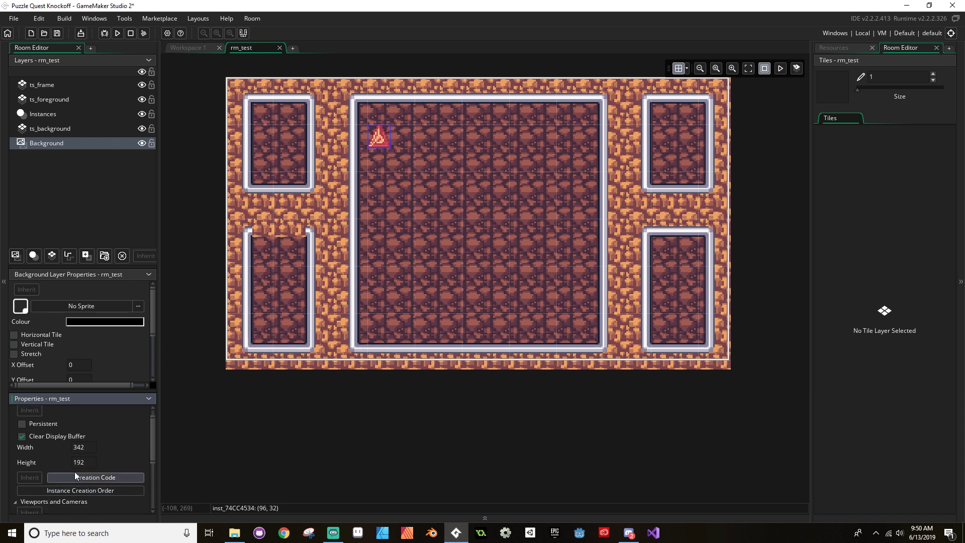
{"action": "scroll", "coordinate": [86, 464], "scroll_direction": "down", "scroll_amount": 3}
{"action": "scroll", "coordinate": [87, 468], "scroll_direction": "up", "scroll_amount": 1}
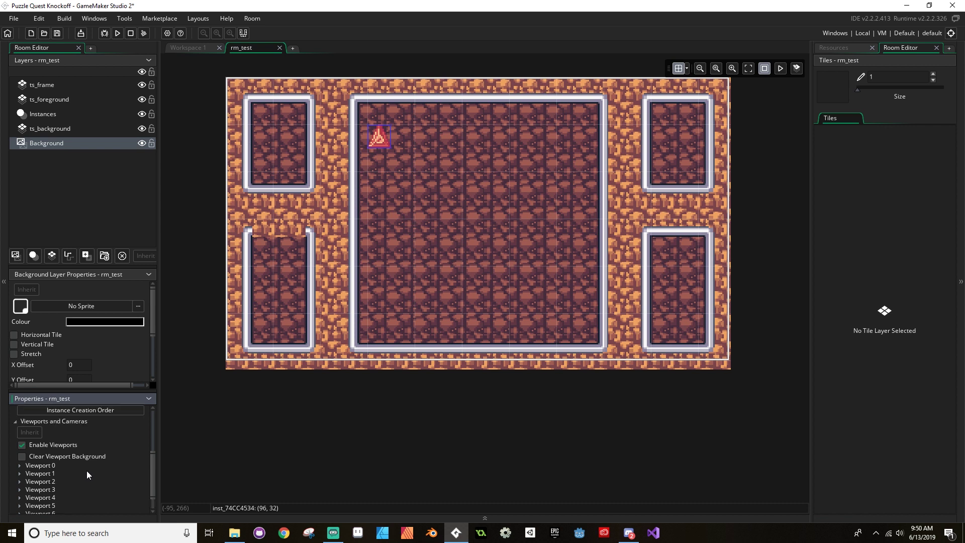
{"action": "left_click", "coordinate": [19, 465]}
{"action": "scroll", "coordinate": [117, 458], "scroll_direction": "down", "scroll_amount": 2}
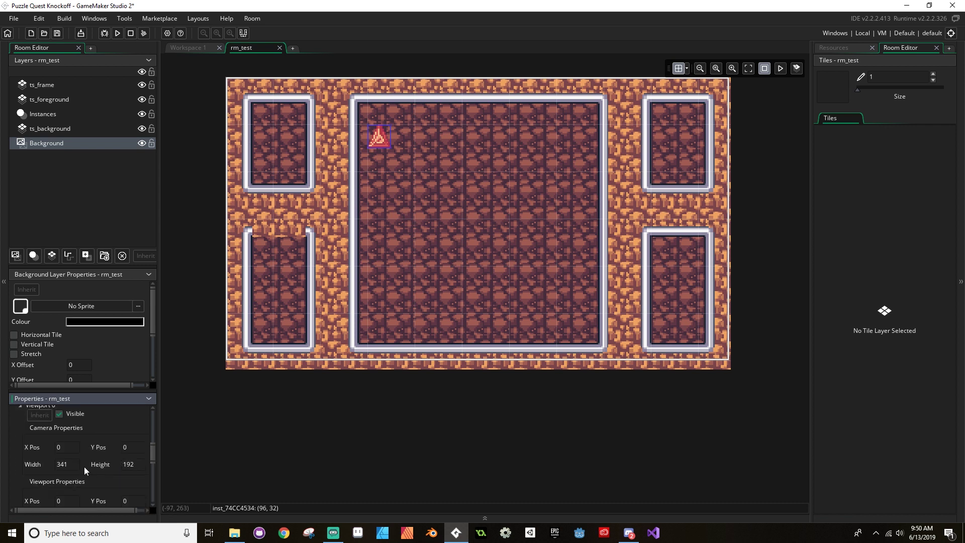
{"action": "double_click", "coordinate": [56, 465]}
{"action": "type", "text": "1342"}
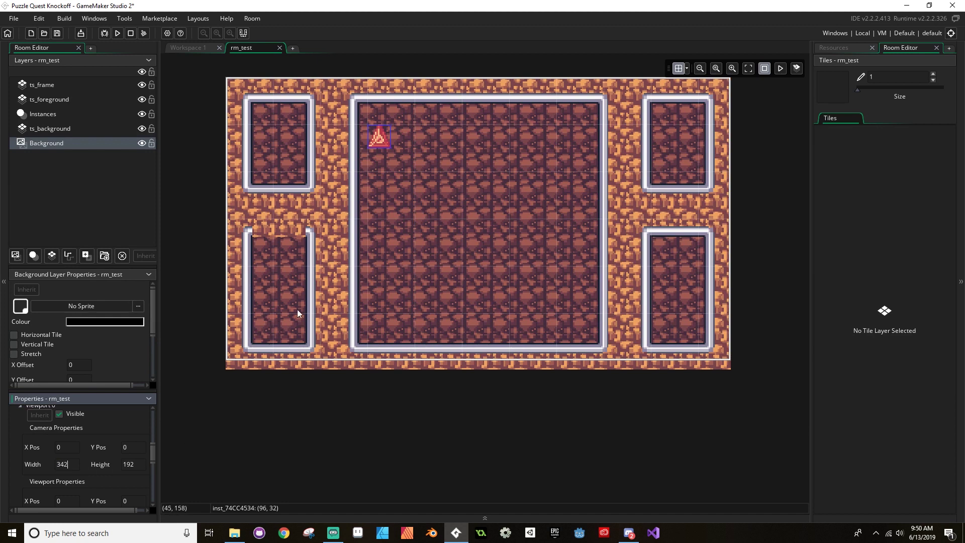
{"action": "left_click", "coordinate": [124, 463]}
Paint the missing top edge tiles of the lower-left panel's frame on the ts_frame layer.
{"action": "left_click", "coordinate": [60, 86]}
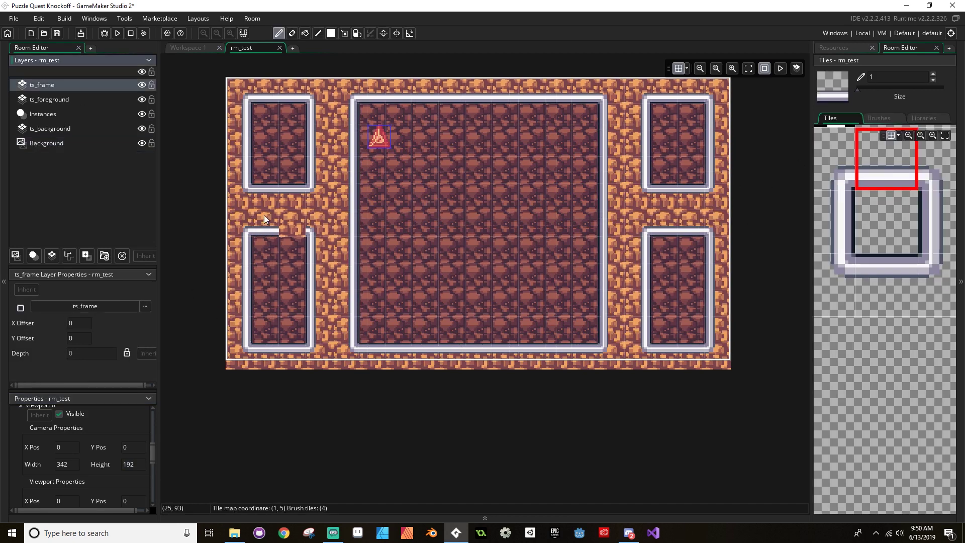
{"action": "scroll", "coordinate": [464, 290], "scroll_direction": "up", "scroll_amount": 1}
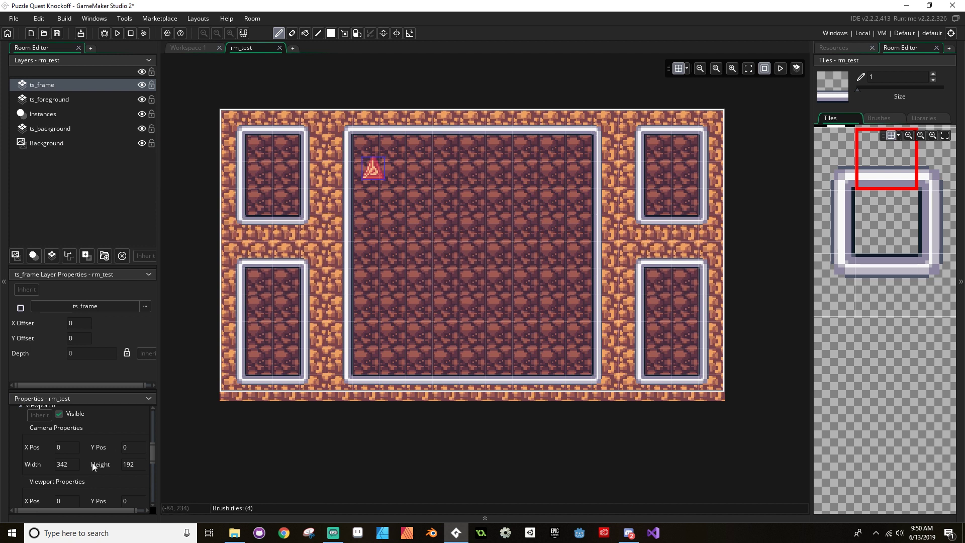
Try a height of 176 for the Viewport 0 camera.
{"action": "left_click", "coordinate": [139, 465]}
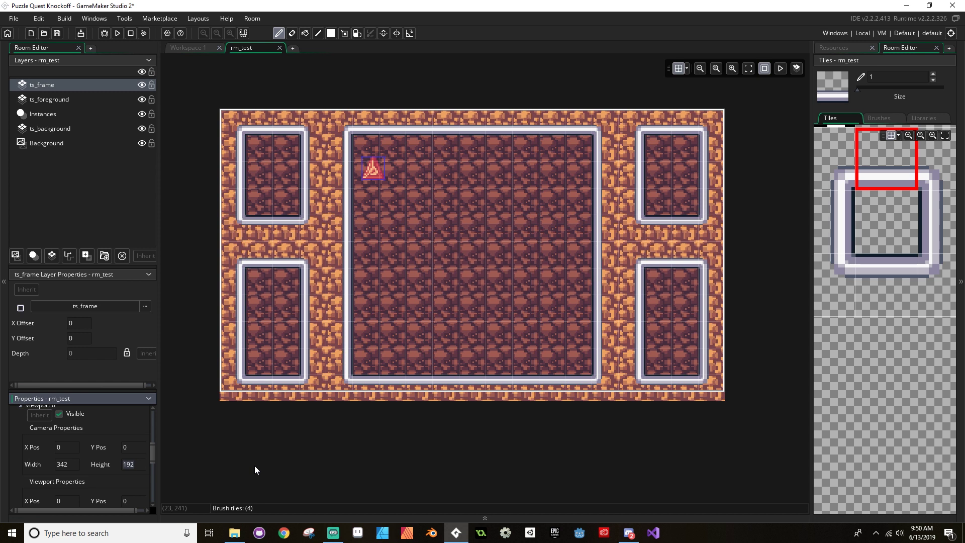
{"action": "type", "text": "176"}
{"action": "key", "text": "Return"}
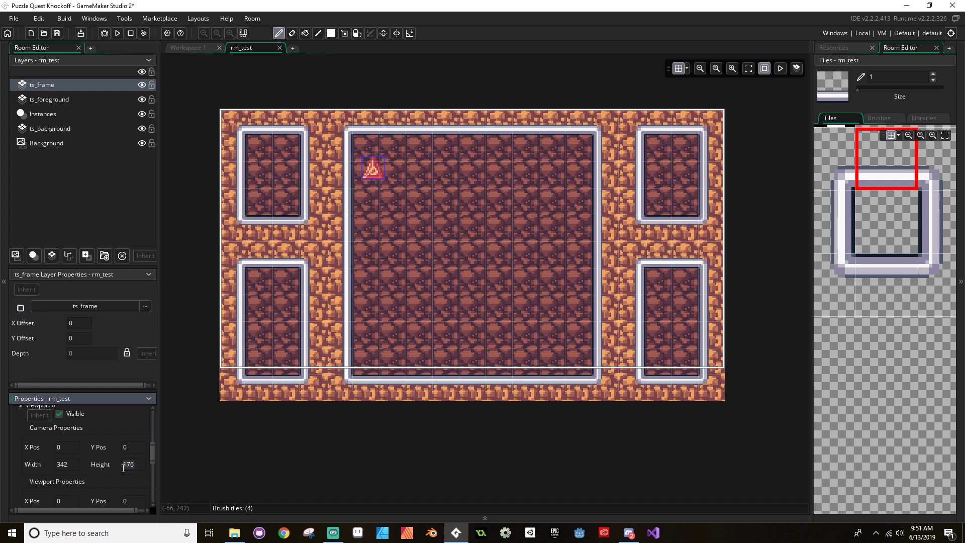
Set the height of the rm_test room to 198.
{"action": "scroll", "coordinate": [125, 465], "scroll_direction": "up", "scroll_amount": 2}
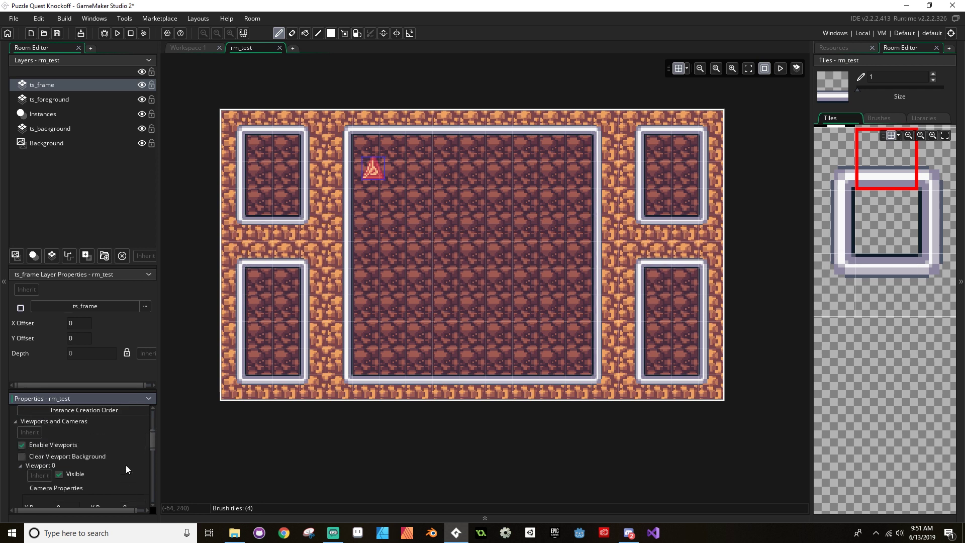
{"action": "scroll", "coordinate": [126, 465], "scroll_direction": "down", "scroll_amount": 3}
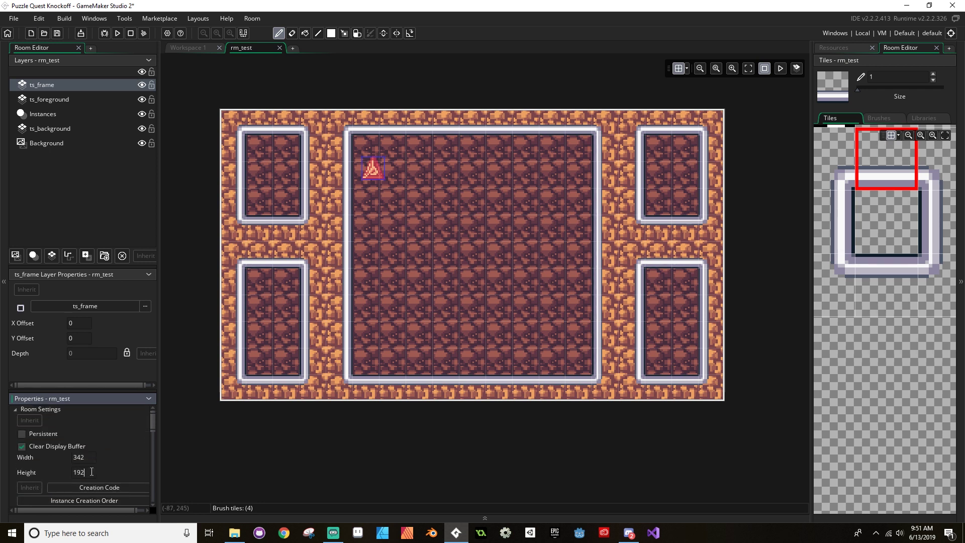
{"action": "double_click", "coordinate": [91, 471]}
{"action": "key", "text": "BackSpace"}
{"action": "type", "text": "8"}
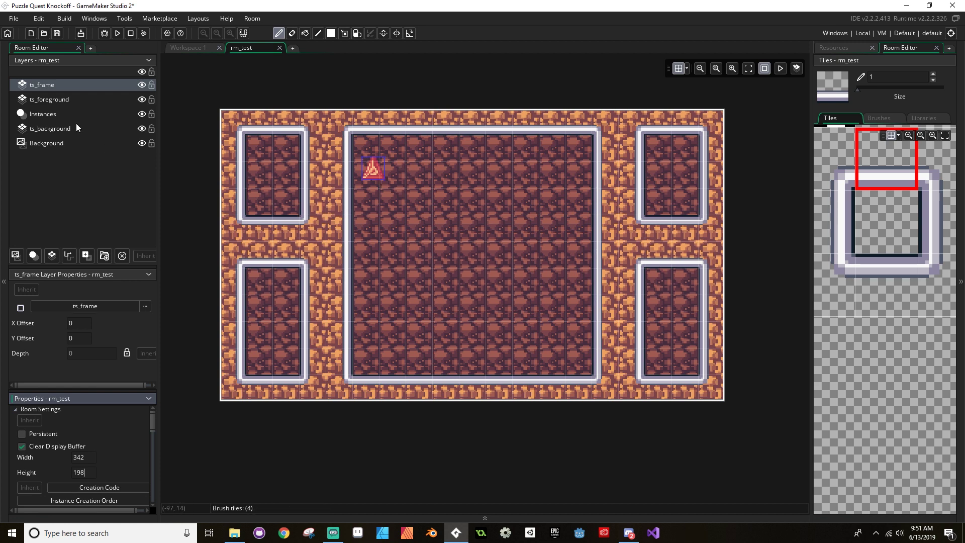
Select the Instances layer and try to nudge the red obj_test gem within the central board.
{"action": "left_click", "coordinate": [59, 111]}
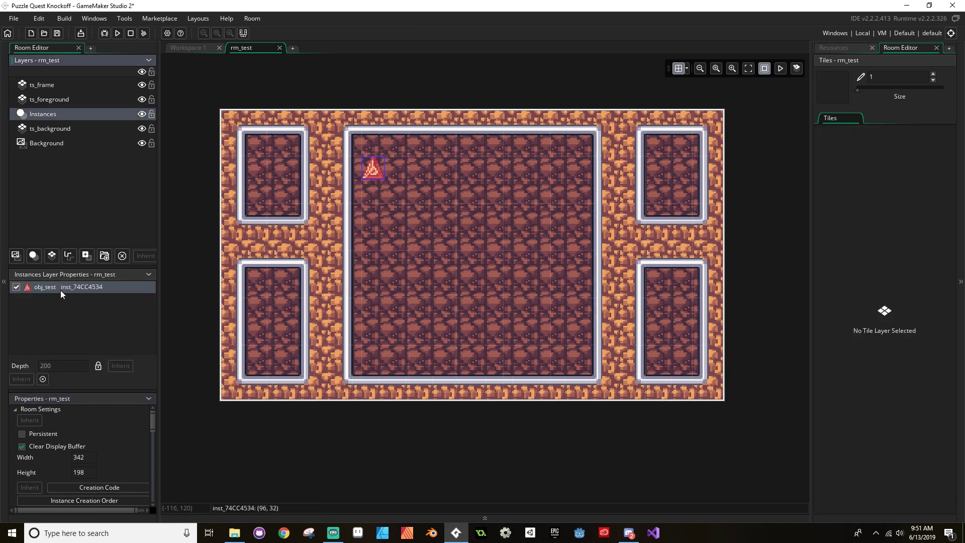
{"action": "mouse_move", "coordinate": [377, 173]}
{"action": "left_mouse_down"}
{"action": "mouse_move", "coordinate": [422, 172]}
{"action": "mouse_move", "coordinate": [383, 168]}
{"action": "left_mouse_up"}
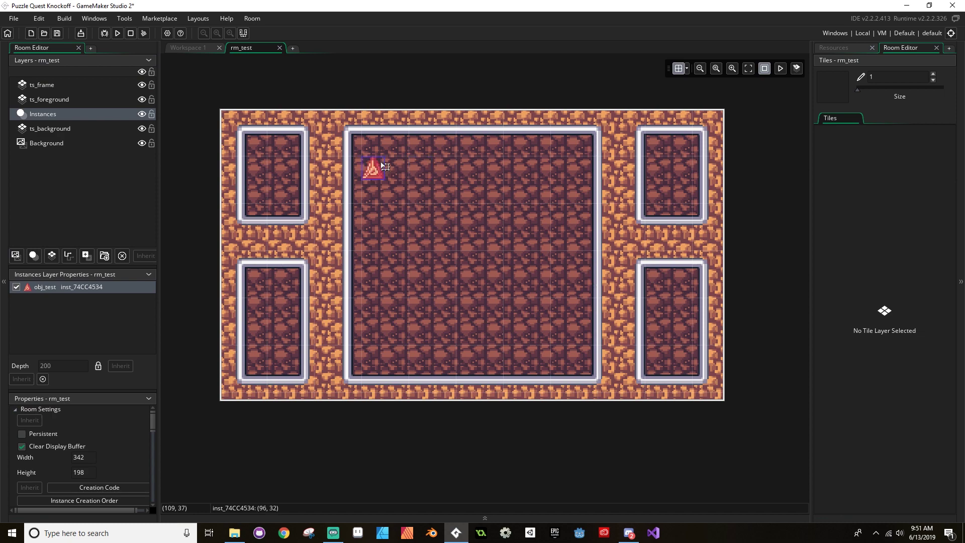
{"action": "scroll", "coordinate": [380, 168], "scroll_direction": "up", "scroll_amount": 5, "text": "ctrl"}
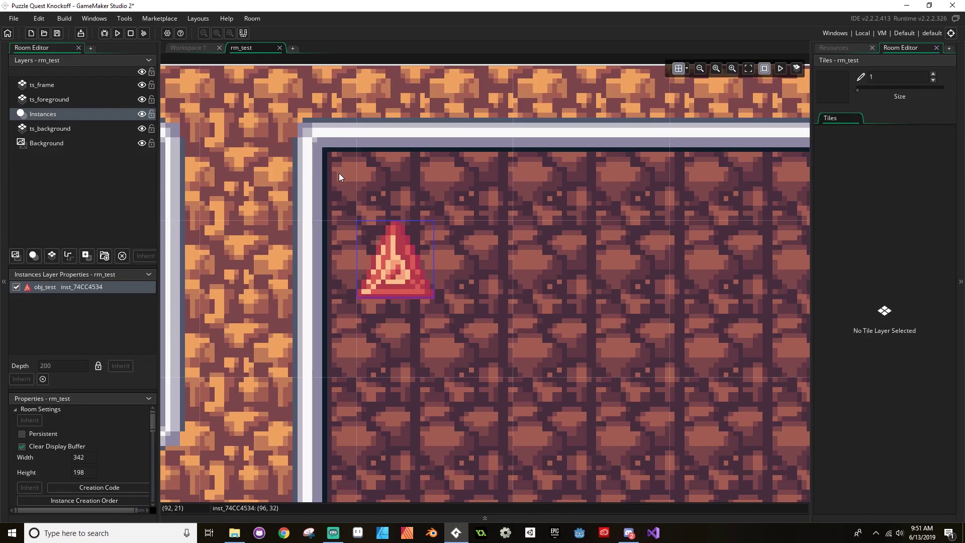
Open the spr_red_gem sprite from the Gems group in Workspace 1 and set its origin to Middle Centre.
{"action": "left_click", "coordinate": [193, 51]}
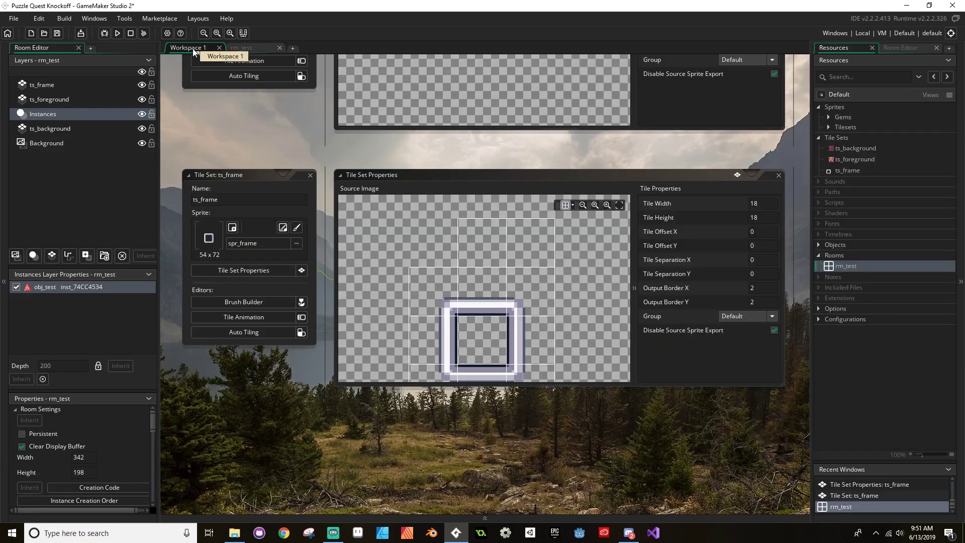
{"action": "left_click", "coordinate": [829, 117]}
{"action": "double_click", "coordinate": [865, 130]}
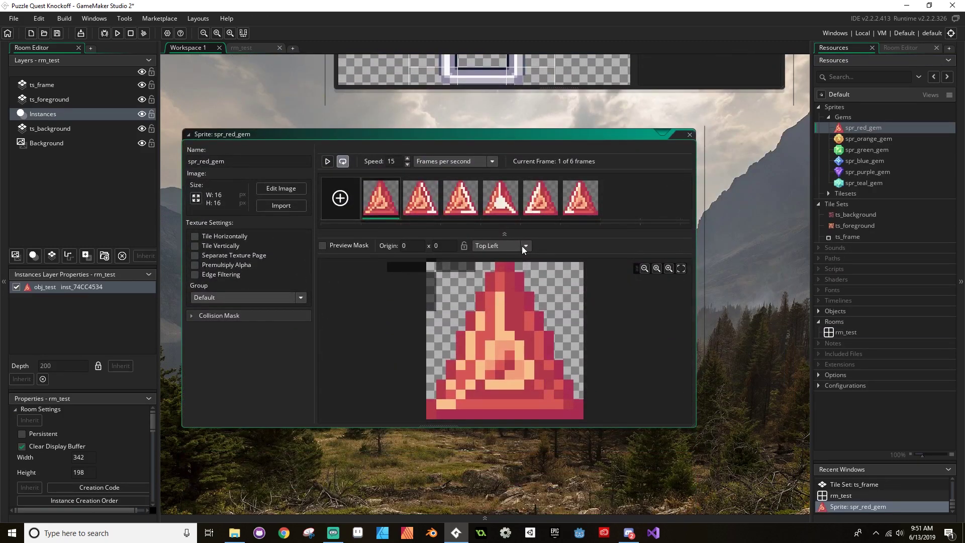
{"action": "left_click", "coordinate": [526, 245]}
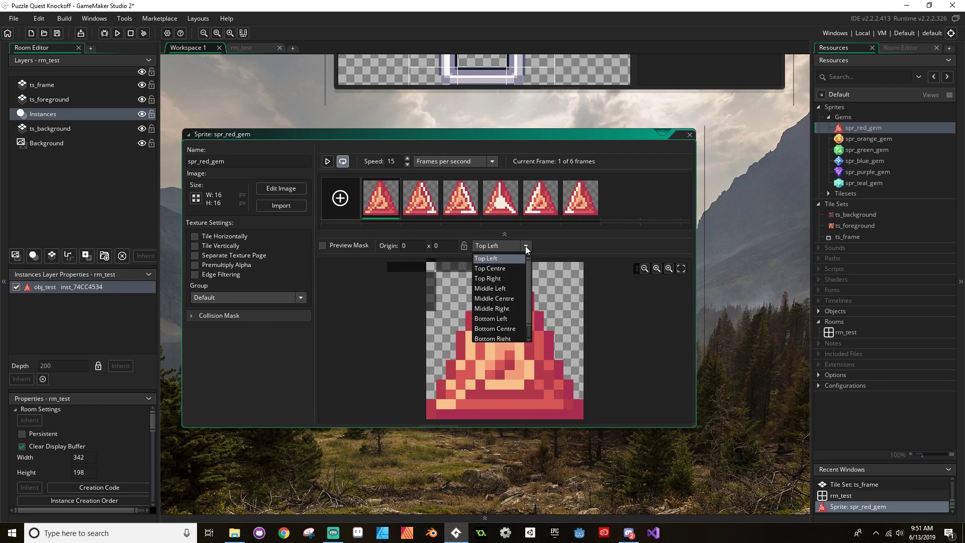
{"action": "left_click", "coordinate": [511, 301]}
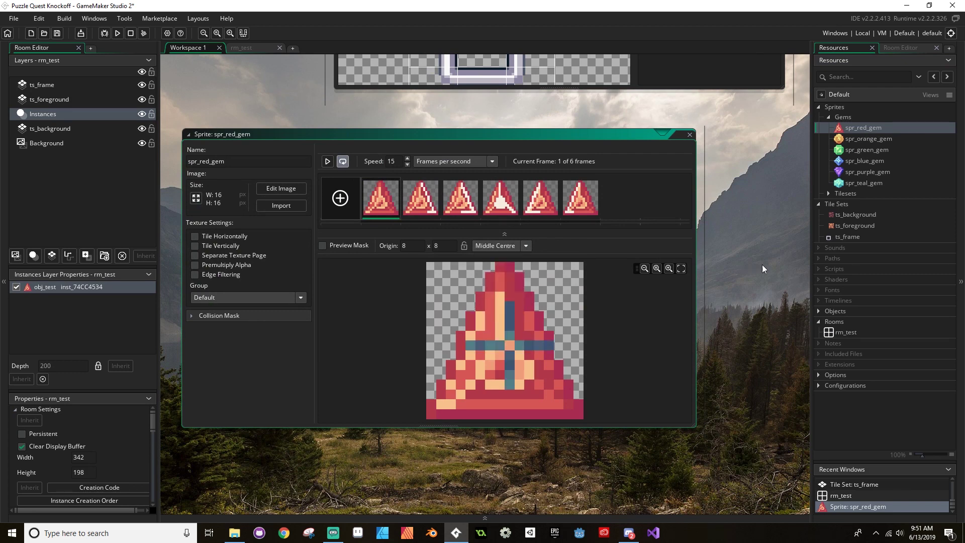
Set the origin of the spr_orange_gem and spr_green_gem sprites to Middle Centre.
{"action": "left_click", "coordinate": [875, 139]}
{"action": "scroll", "coordinate": [415, 316], "scroll_direction": "down", "scroll_amount": 2}
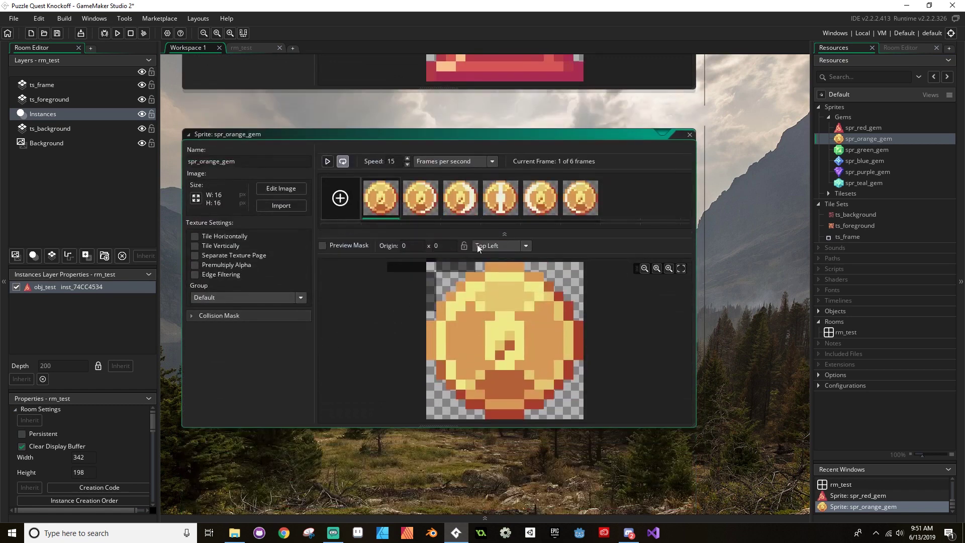
{"action": "left_click", "coordinate": [525, 246]}
{"action": "left_click", "coordinate": [495, 299]}
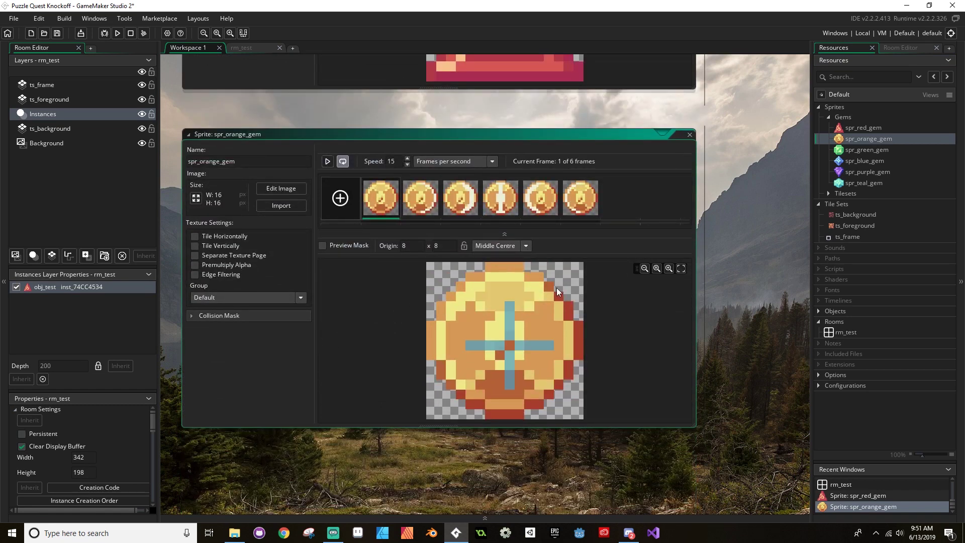
{"action": "double_click", "coordinate": [859, 151]}
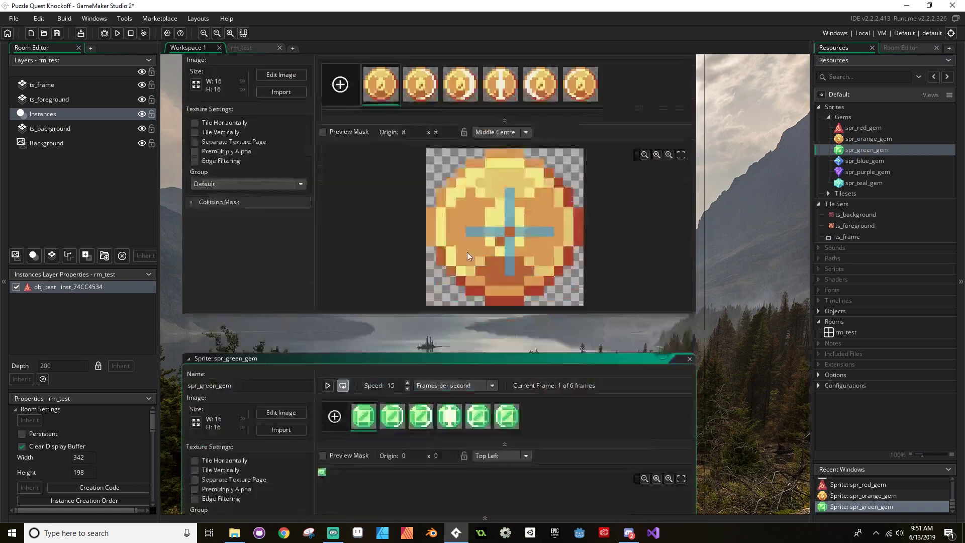
{"action": "left_click", "coordinate": [526, 245]}
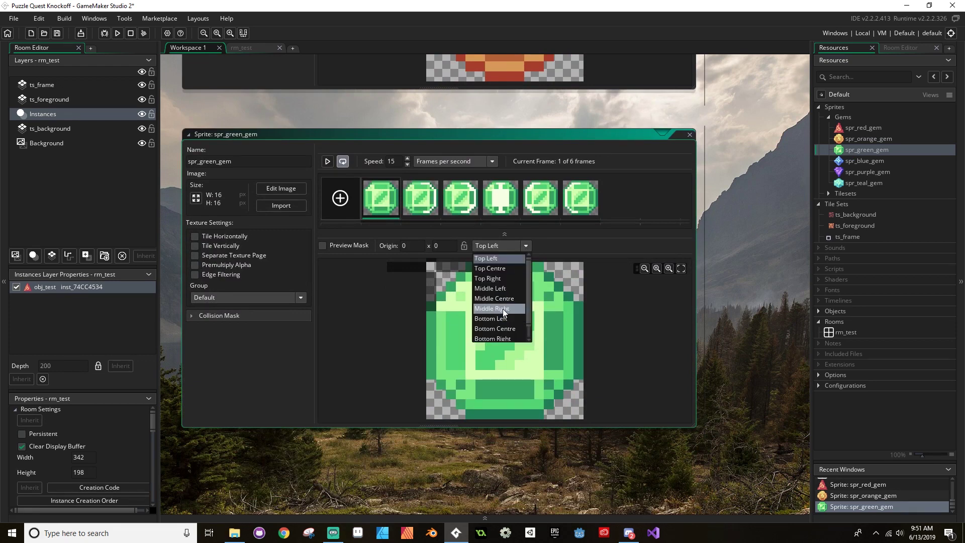
{"action": "left_click", "coordinate": [503, 308]}
Set the origins of spr_blue_gem, spr_purple_gem and spr_teal_gem to Middle Centre and return to the rm_test room.
{"action": "double_click", "coordinate": [854, 159]}
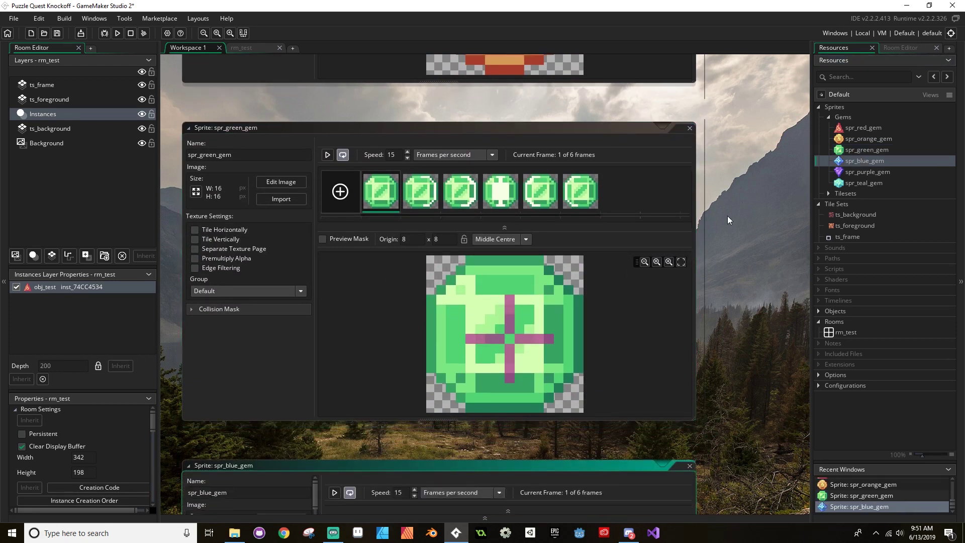
{"action": "left_click", "coordinate": [526, 246]}
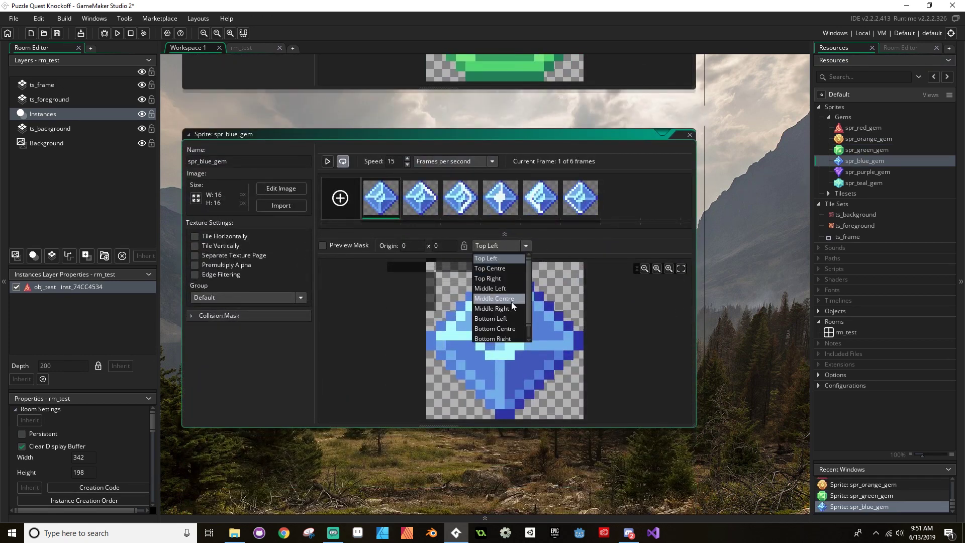
{"action": "left_click", "coordinate": [510, 299]}
{"action": "double_click", "coordinate": [874, 174]}
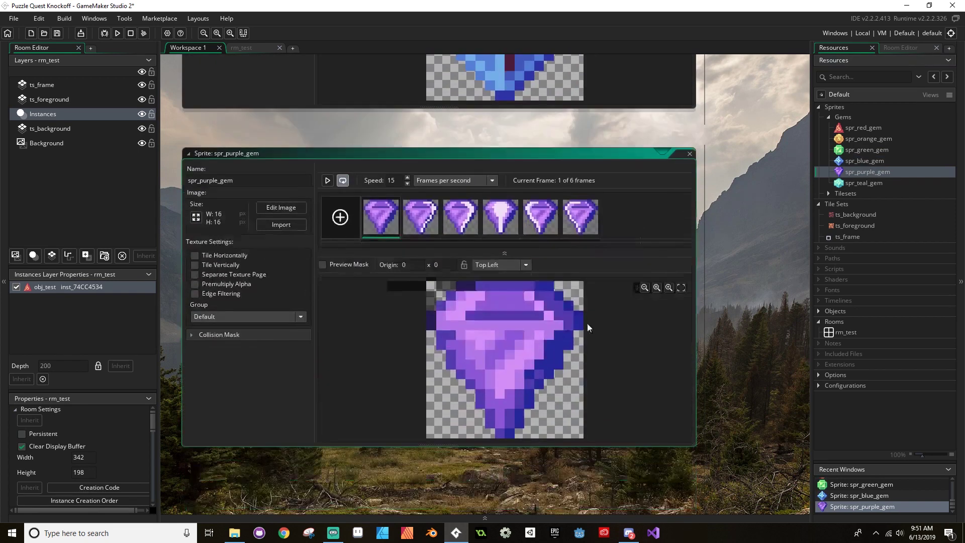
{"action": "left_click", "coordinate": [526, 245]}
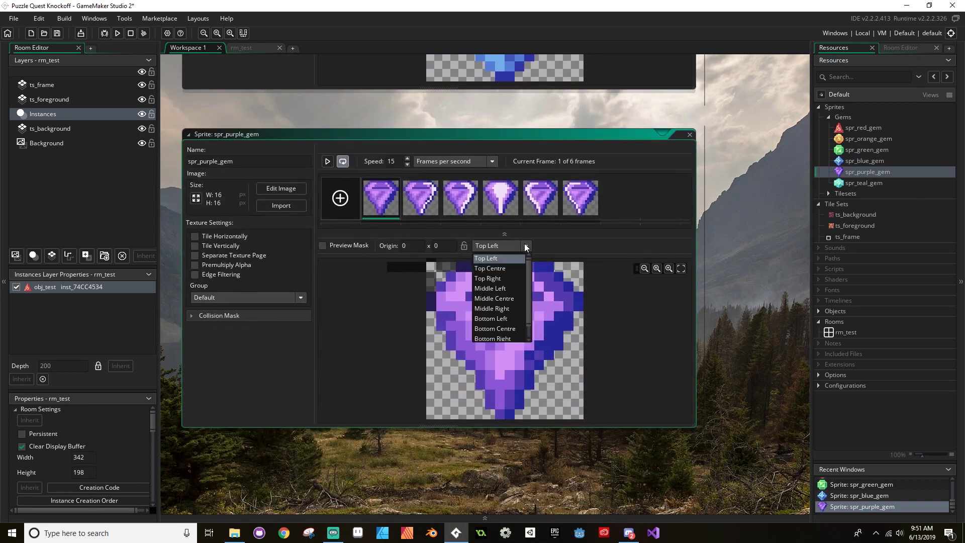
{"action": "left_click", "coordinate": [494, 299]}
{"action": "double_click", "coordinate": [865, 184]}
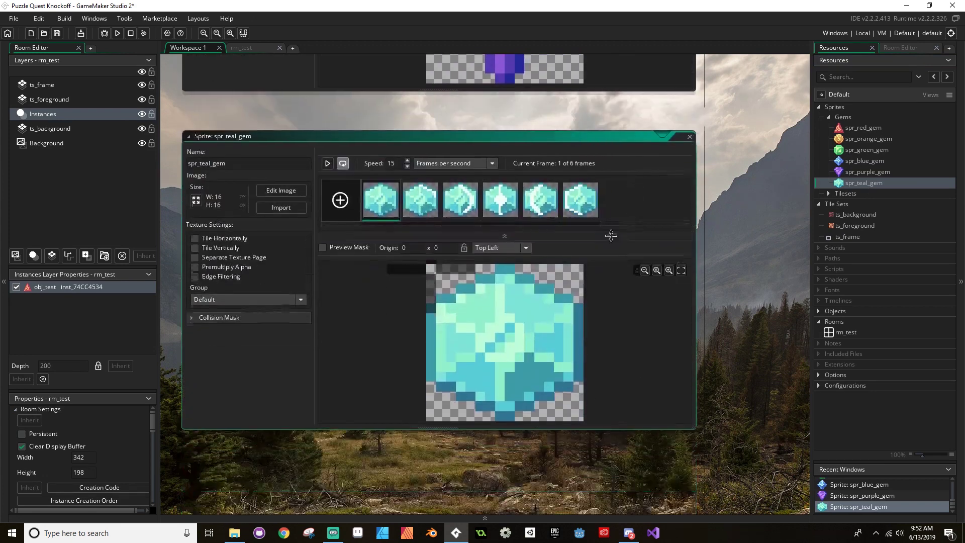
{"action": "left_click", "coordinate": [525, 246]}
{"action": "left_click", "coordinate": [513, 298]}
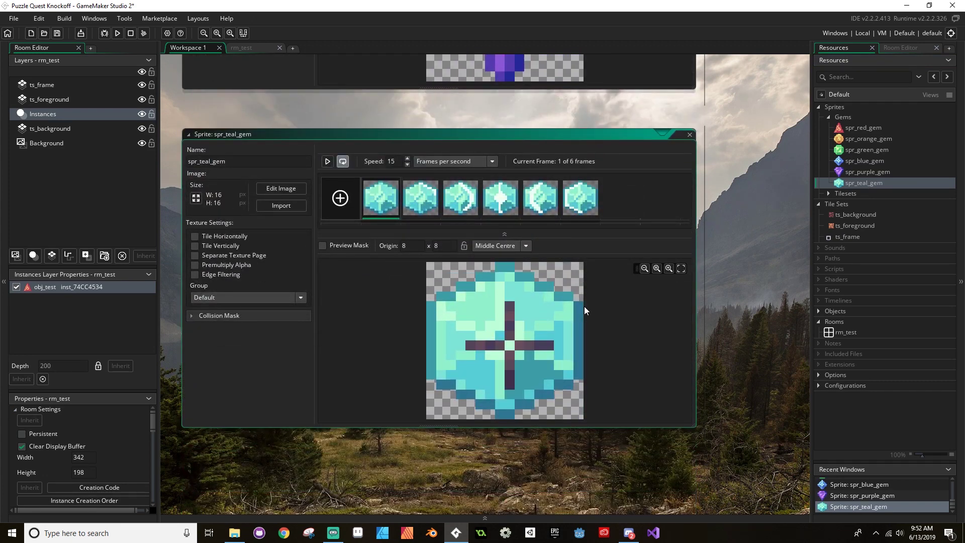
{"action": "left_click", "coordinate": [251, 49]}
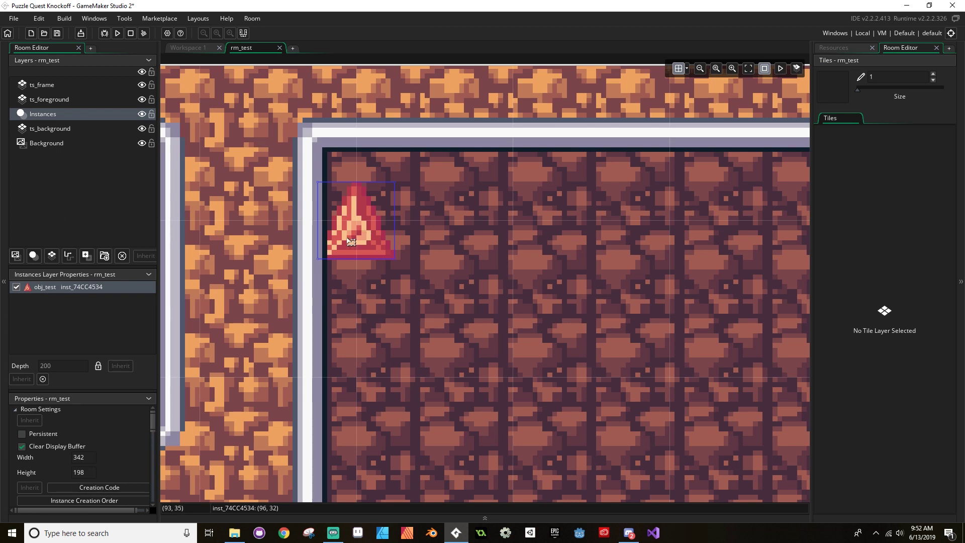
Try moving the red gem instance sideways near the central board's upper-left corner on the existing grid.
{"action": "left_click_drag", "start_coordinate": [357, 241], "coordinate": [439, 246]}
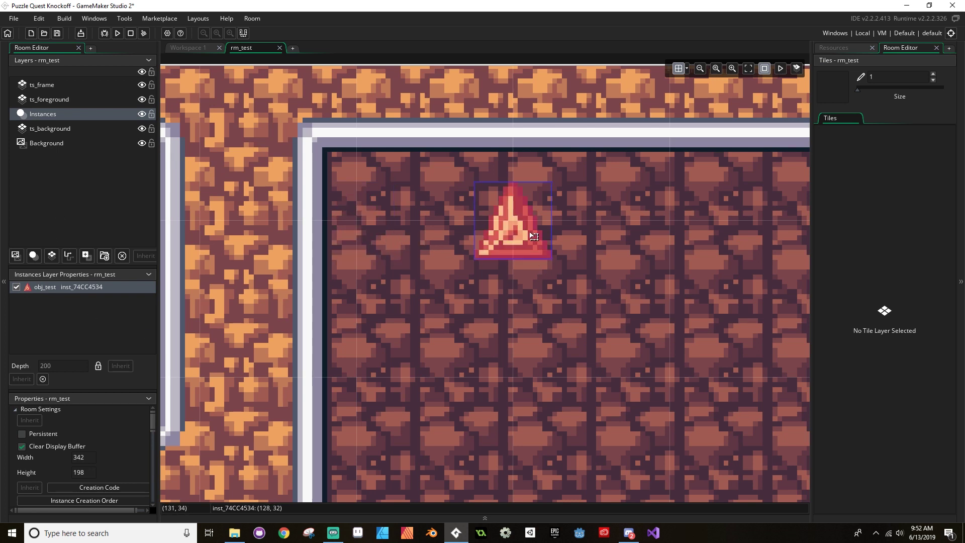
{"action": "left_click_drag", "start_coordinate": [535, 237], "coordinate": [382, 237]}
{"action": "scroll", "coordinate": [462, 236], "scroll_direction": "down", "scroll_amount": 1}
{"action": "scroll", "coordinate": [463, 231], "scroll_direction": "down", "scroll_amount": 2}
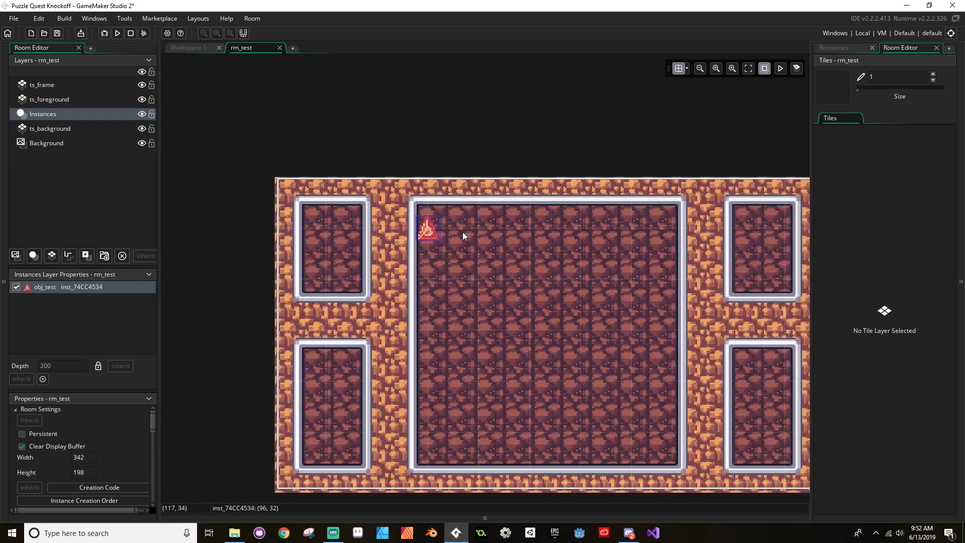
{"action": "scroll", "coordinate": [461, 234], "scroll_direction": "up", "scroll_amount": 3}
{"action": "mouse_move", "coordinate": [417, 232]}
{"action": "left_mouse_down"}
{"action": "mouse_move", "coordinate": [497, 232]}
{"action": "mouse_move", "coordinate": [410, 232]}
{"action": "left_mouse_up"}
Set the room grid to 18 by 18 and move the red gem instance to (108, 36).
{"action": "left_click", "coordinate": [686, 69]}
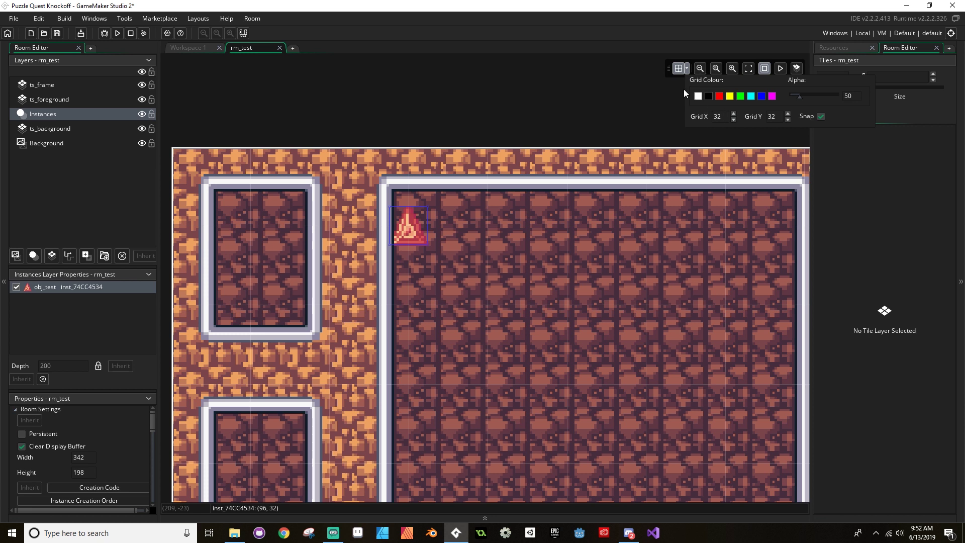
{"action": "left_click", "coordinate": [724, 116]}
{"action": "type", "text": "18"}
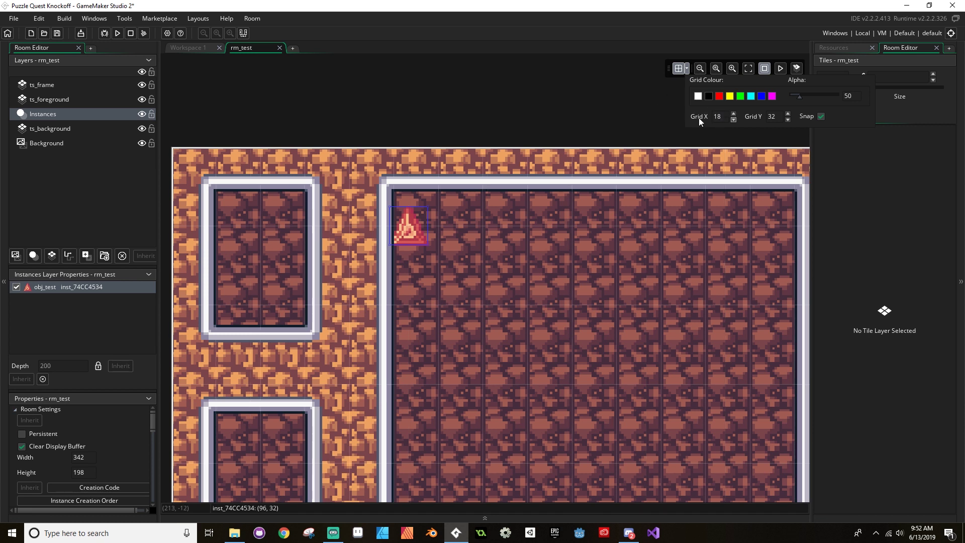
{"action": "key", "text": "Tab"}
{"action": "type", "text": "18"}
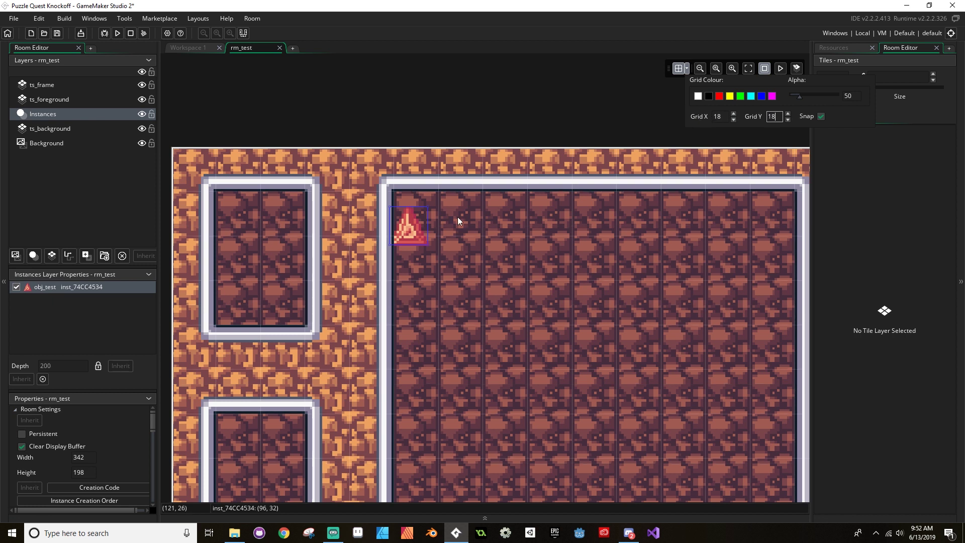
{"action": "left_click", "coordinate": [427, 236]}
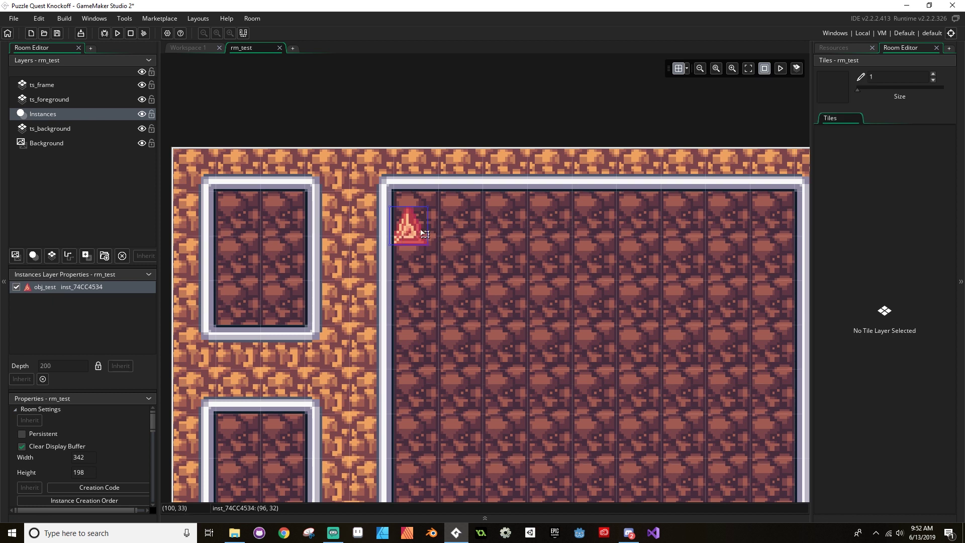
{"action": "left_click_drag", "start_coordinate": [422, 234], "coordinate": [478, 250]}
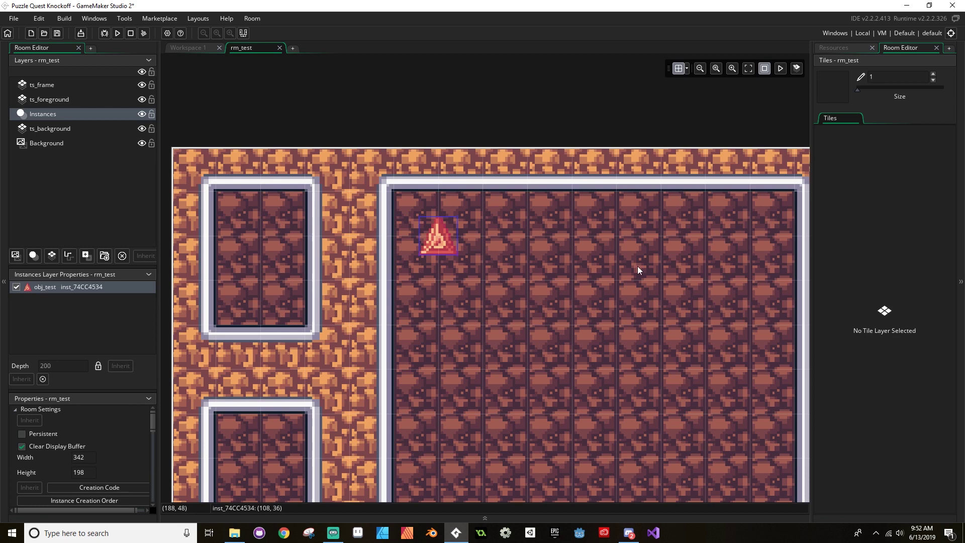
{"action": "scroll", "coordinate": [636, 266], "scroll_direction": "down", "scroll_amount": 3}
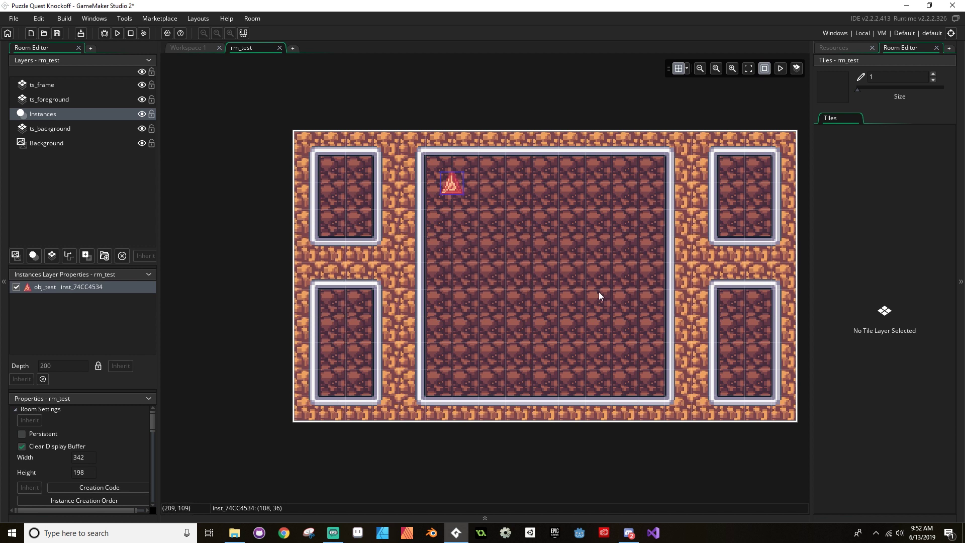
{"action": "middle_click_drag", "start_coordinate": [599, 295], "coordinate": [557, 274]}
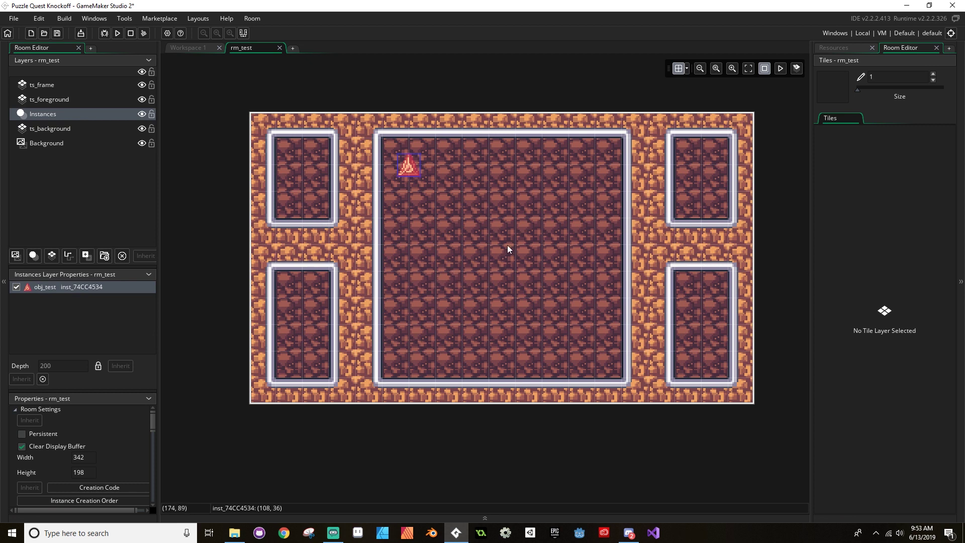
{"action": "middle_click_drag", "start_coordinate": [508, 245], "coordinate": [476, 269]}
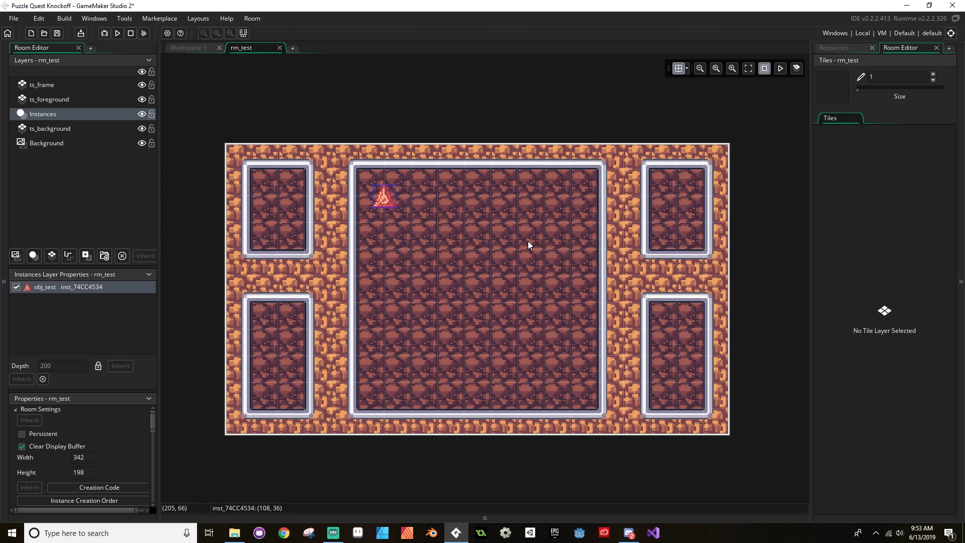
{"action": "scroll", "coordinate": [545, 281], "scroll_direction": "down", "scroll_amount": 1}
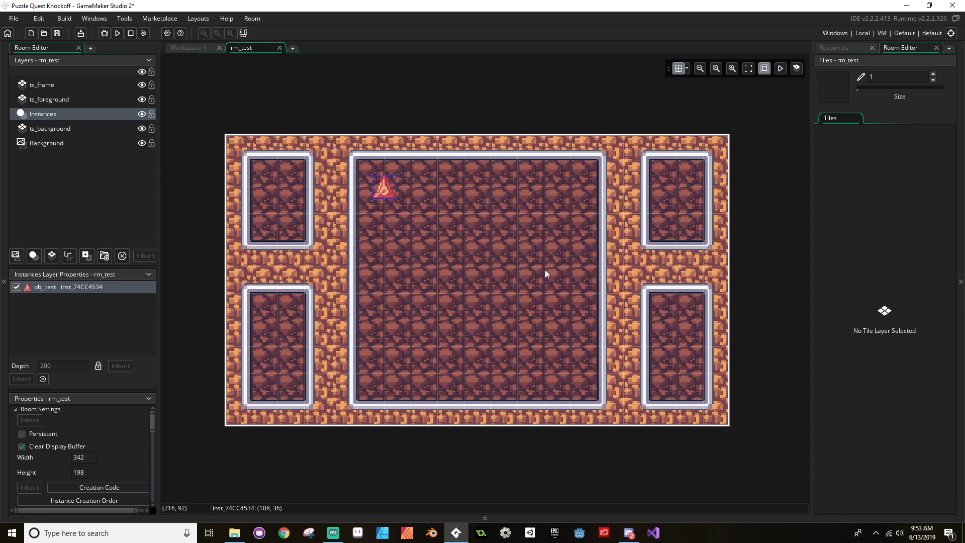